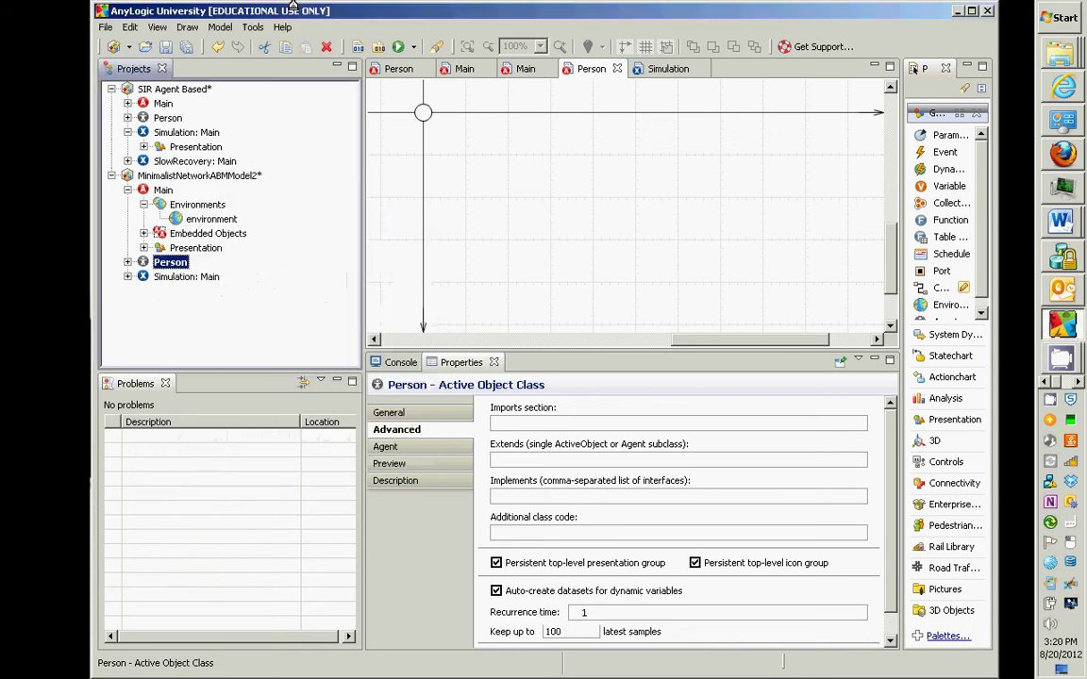
Switch briefly to the recorder window and back to AnyLogic.
{"action": "key", "text": "alt+Tab"}
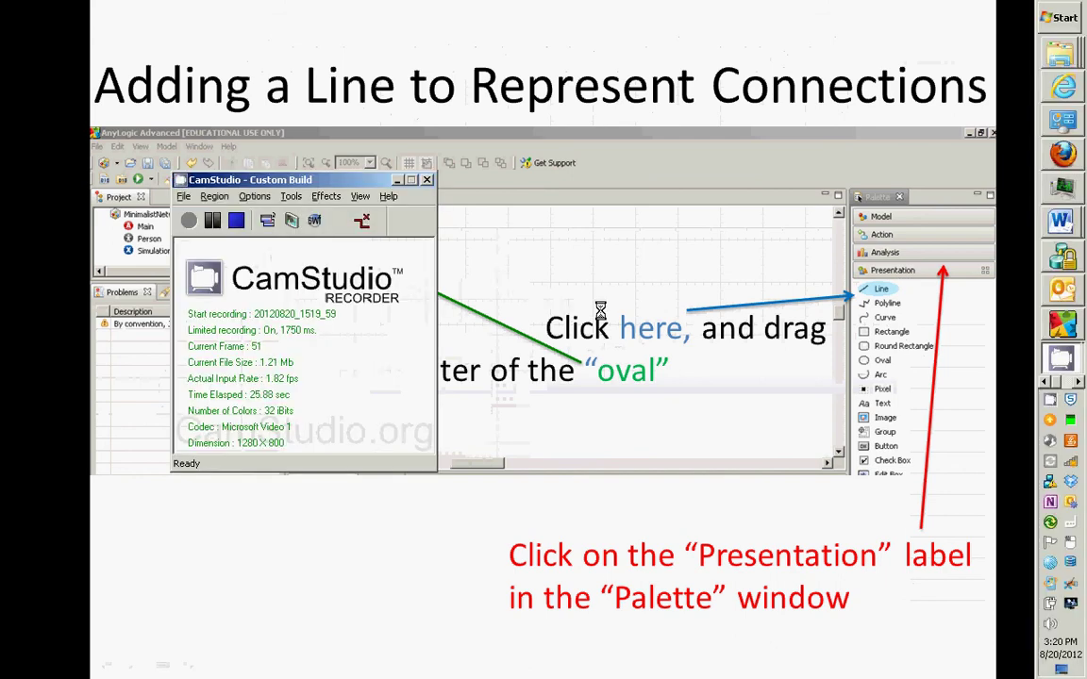
{"action": "key", "text": "alt+Tab"}
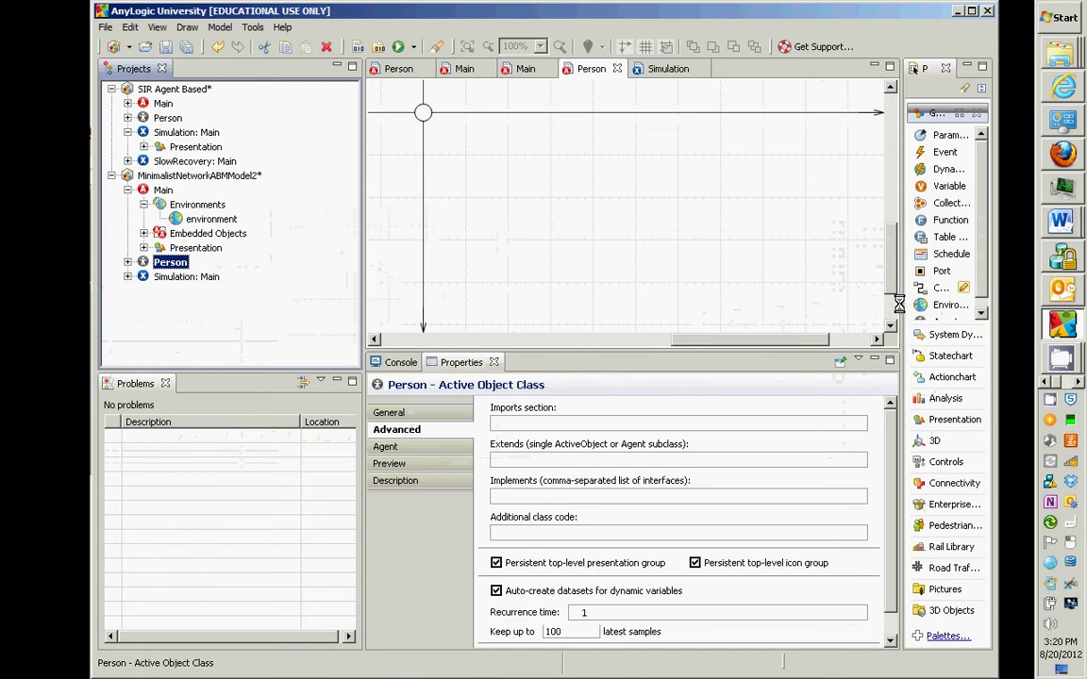
Widen the Palette and place a first Presentation line on the Person diagram.
{"action": "left_click_drag", "start_coordinate": [900, 304], "coordinate": [723, 295]}
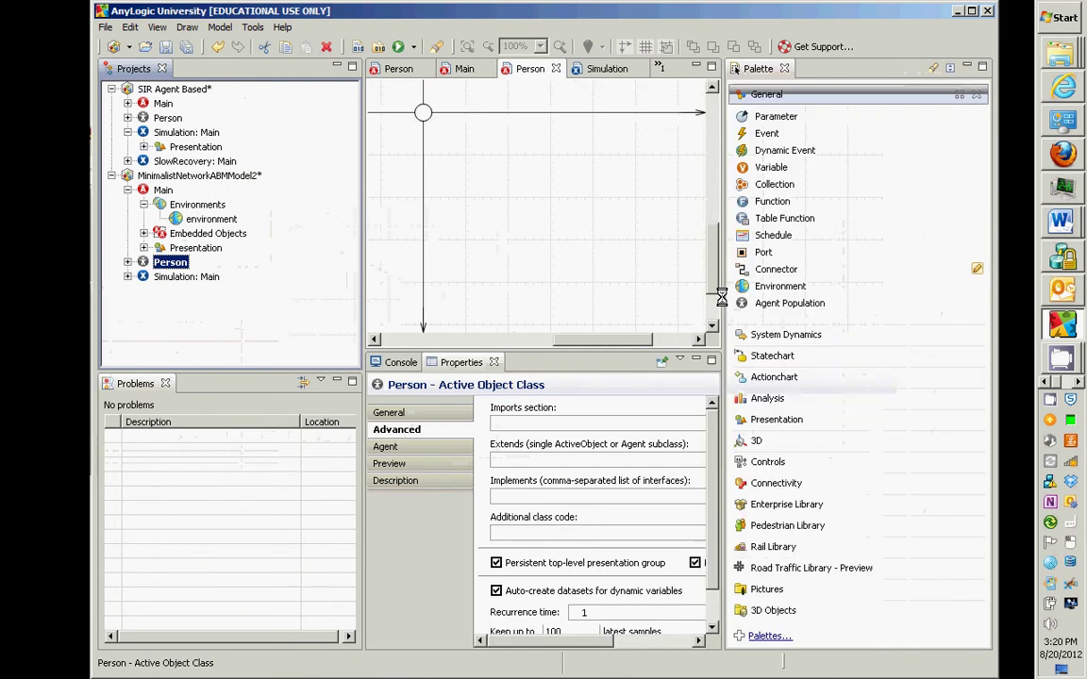
{"action": "left_click", "coordinate": [782, 419]}
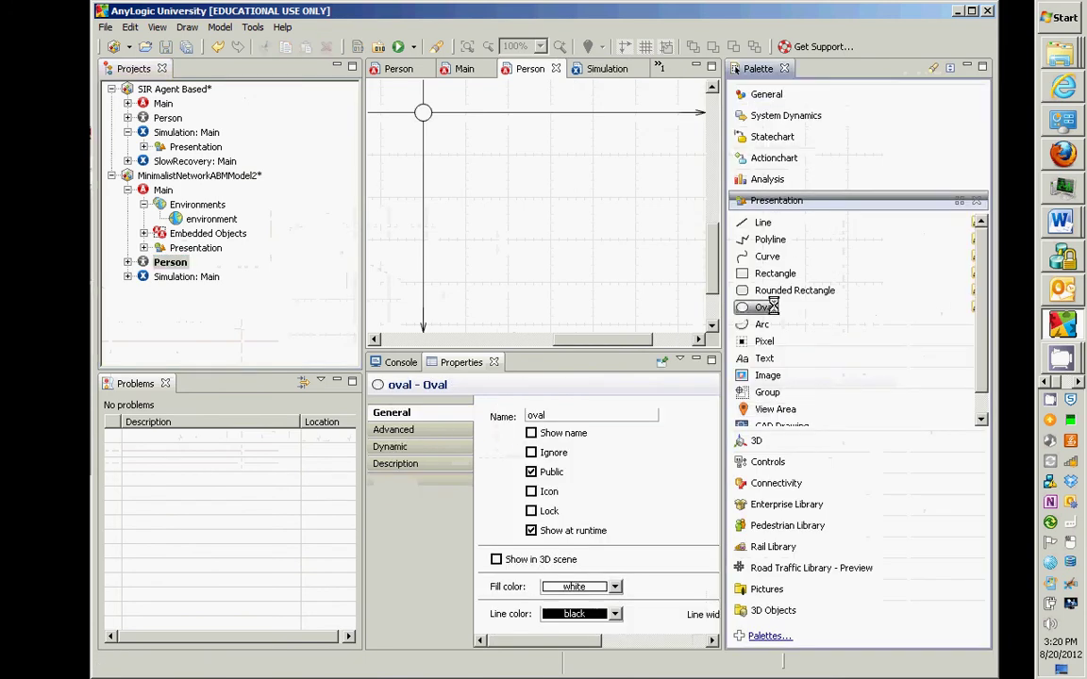
{"action": "left_click", "coordinate": [762, 225]}
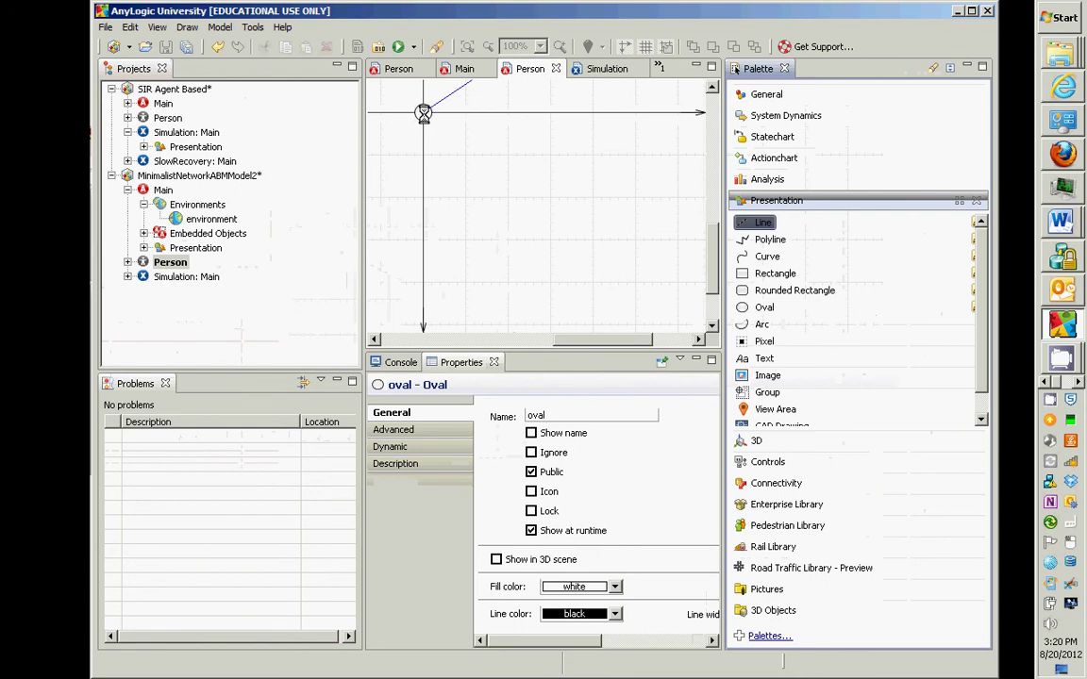
{"action": "left_click", "coordinate": [424, 111]}
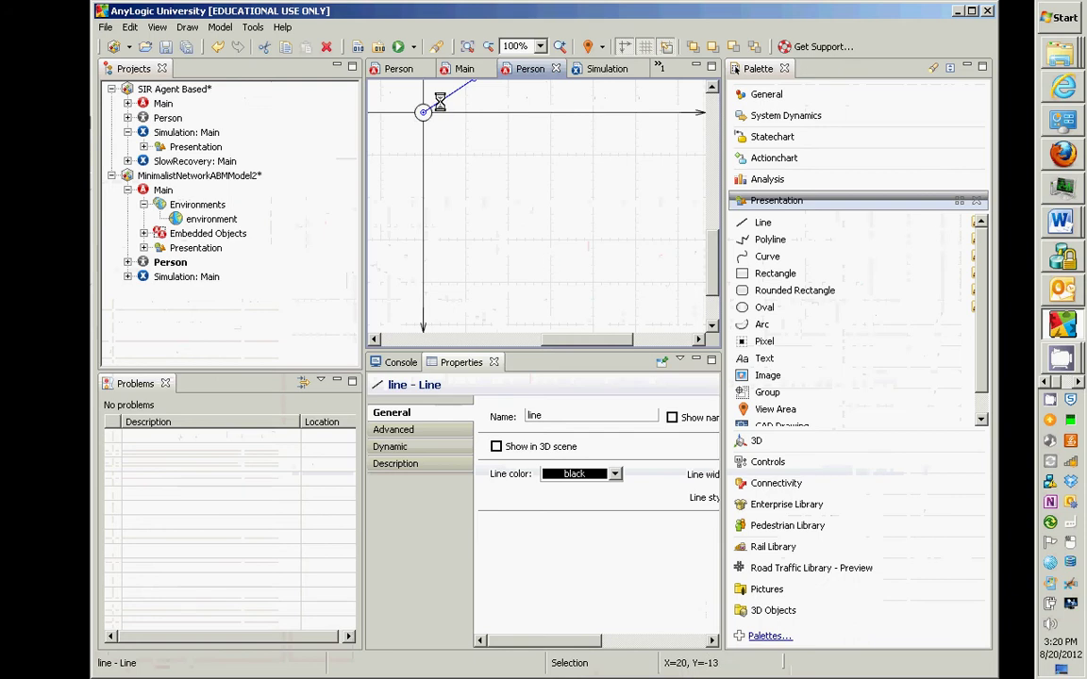
Delete the misplaced line and redraw it from the oval's centre up and to the right.
{"action": "left_click_drag", "start_coordinate": [433, 98], "coordinate": [485, 168]}
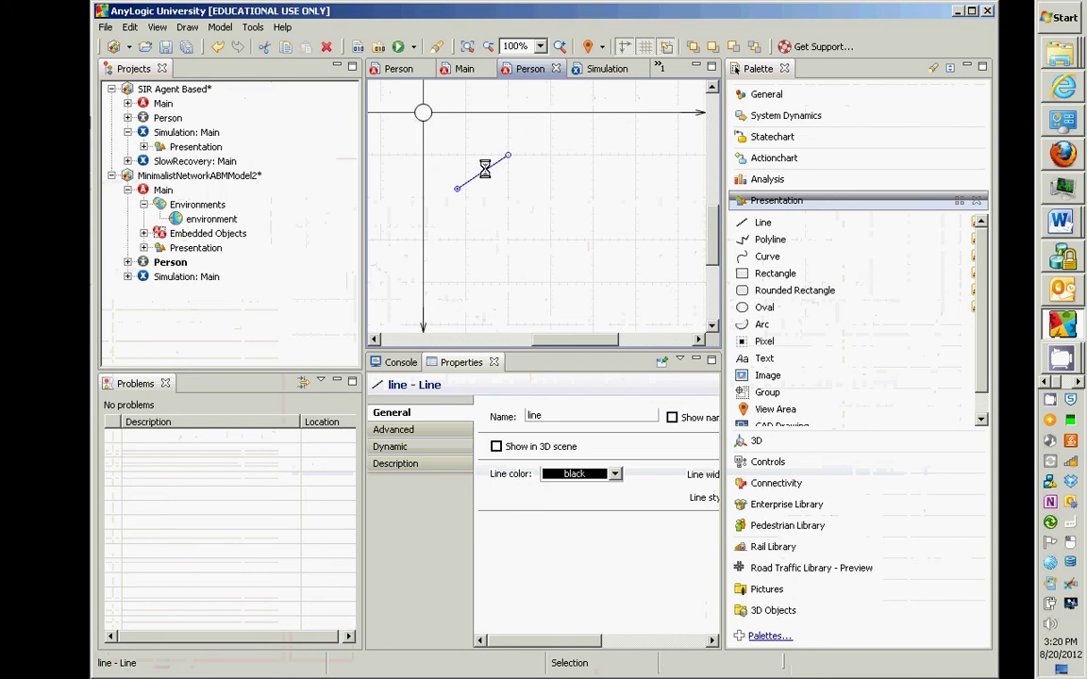
{"action": "key", "text": "Delete"}
{"action": "left_click", "coordinate": [762, 221]}
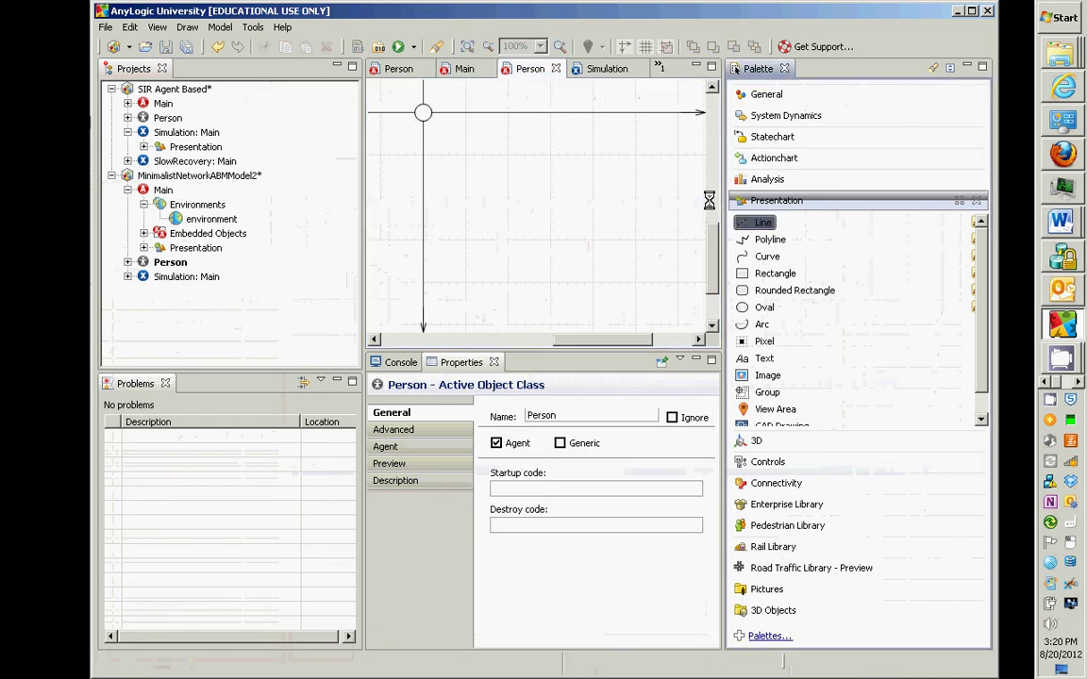
{"action": "left_click", "coordinate": [459, 81]}
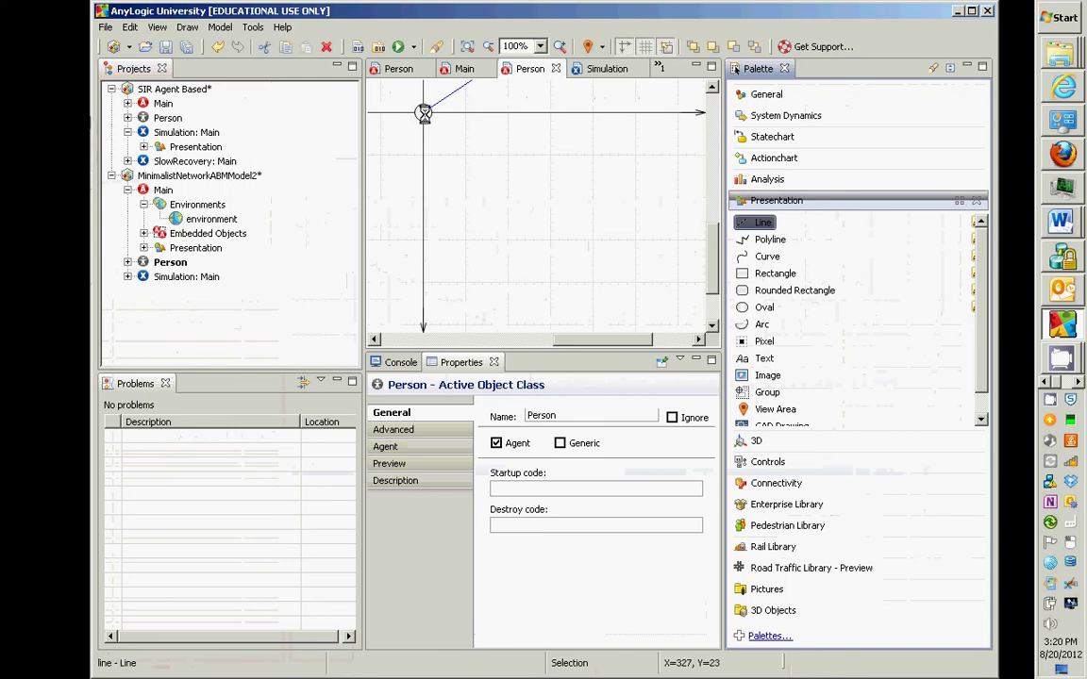
{"action": "left_click", "coordinate": [422, 111]}
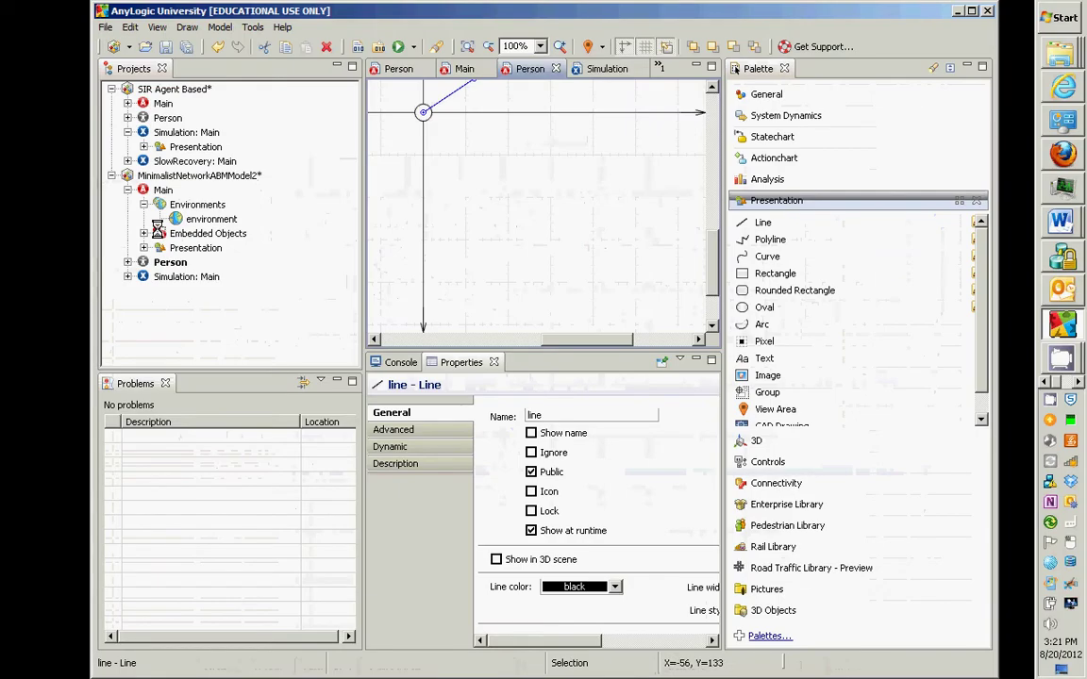
Run the Simulation: Main experiment of MinimalistNetworkABMModel2 and switch to the Main view.
{"action": "left_click", "coordinate": [180, 276]}
{"action": "right_click", "coordinate": [179, 276]}
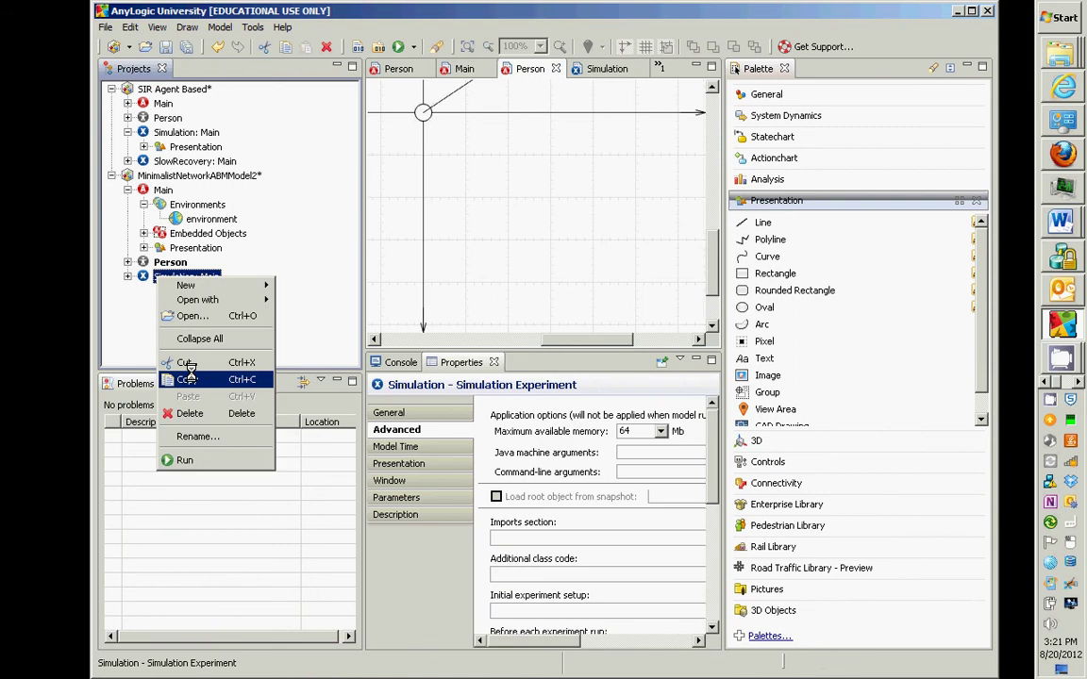
{"action": "left_click", "coordinate": [188, 459]}
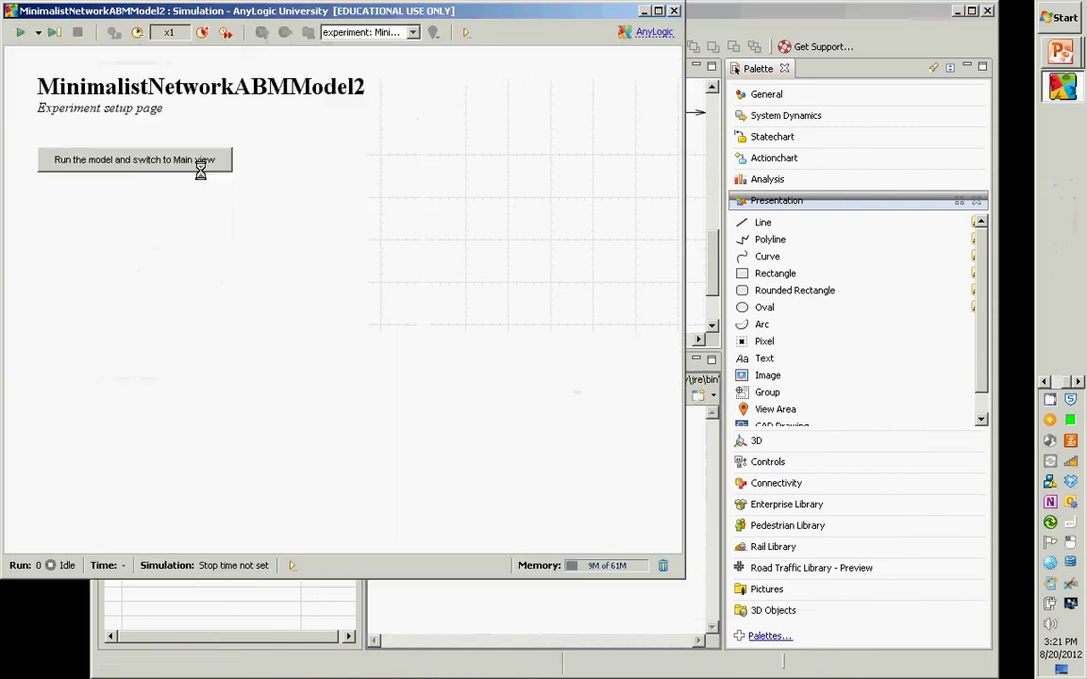
{"action": "left_click", "coordinate": [200, 166]}
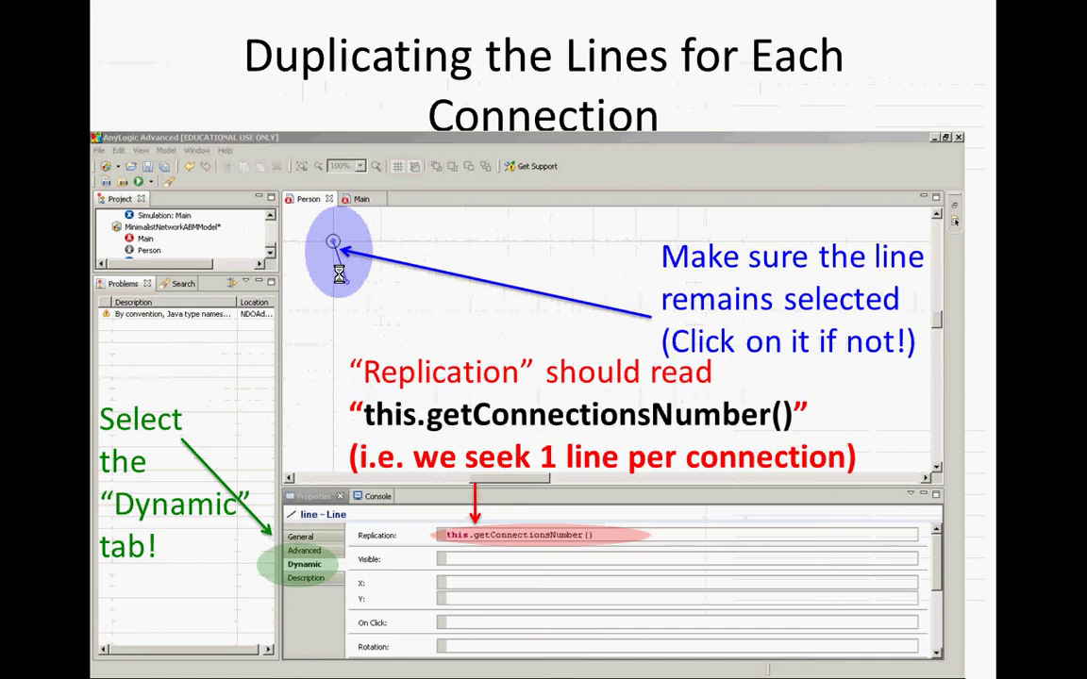
Select the Person line, show its Dynamic properties, widen the editor, and focus the Replication field.
{"action": "key", "text": "alt+Tab"}
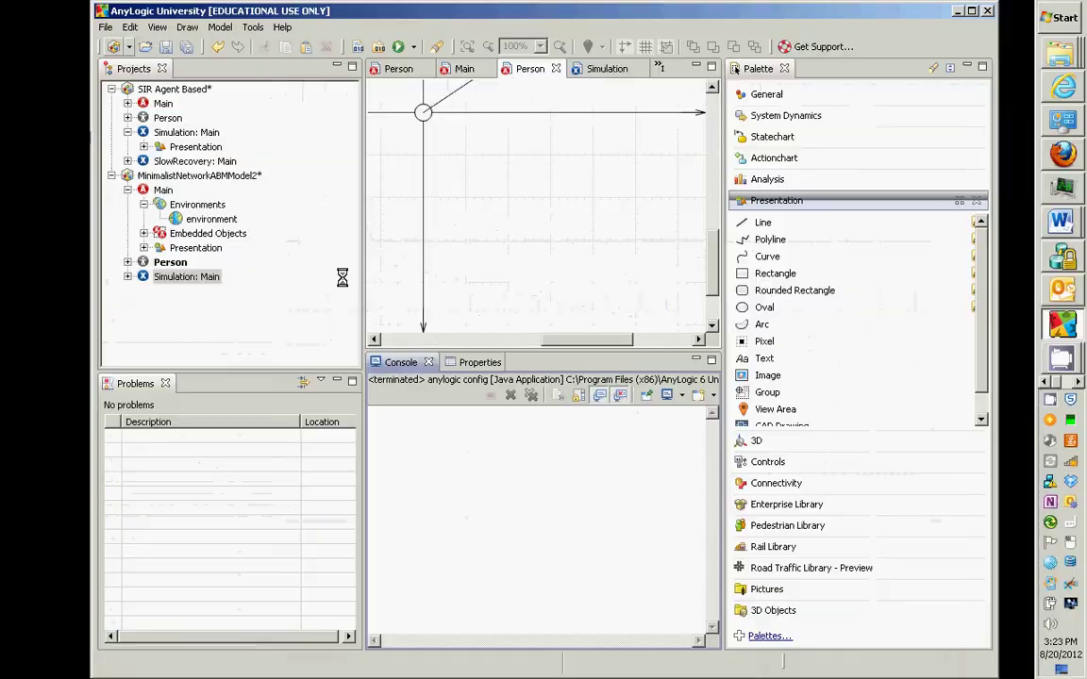
{"action": "left_click", "coordinate": [447, 96]}
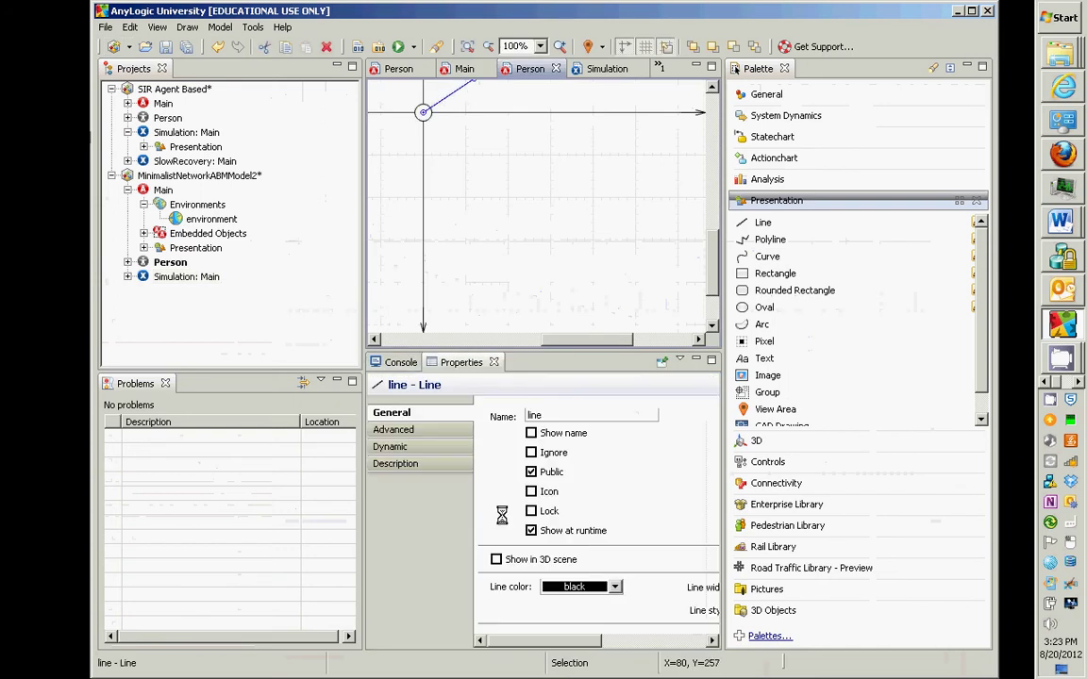
{"action": "key", "text": "alt+Tab"}
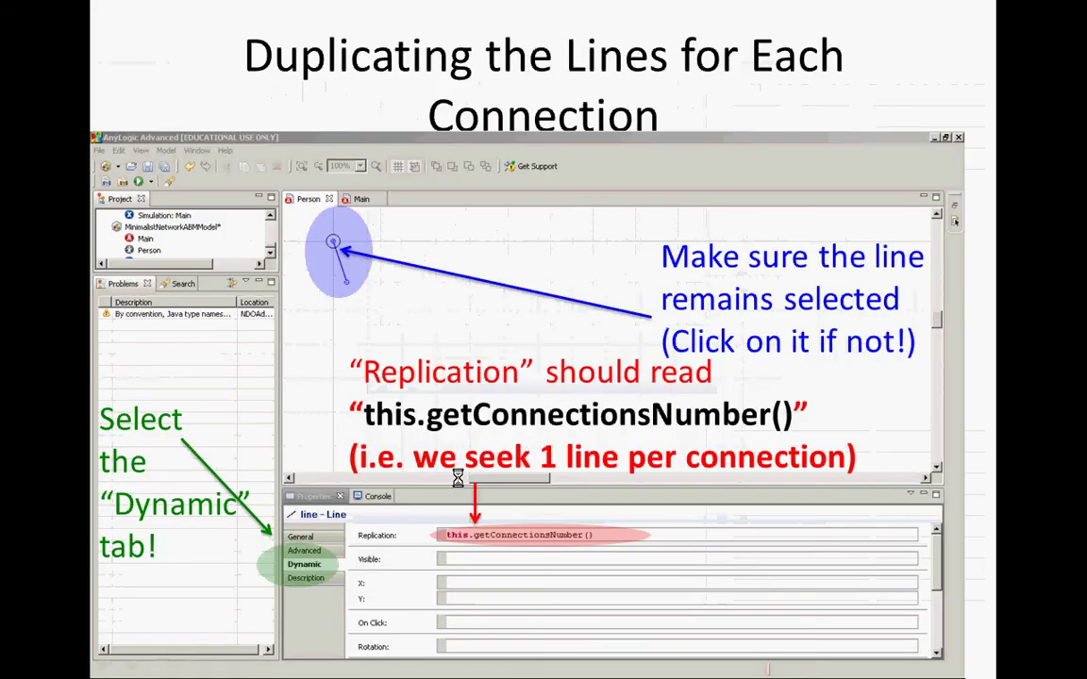
{"action": "key", "text": "alt+Tab"}
{"action": "left_click", "coordinate": [390, 447]}
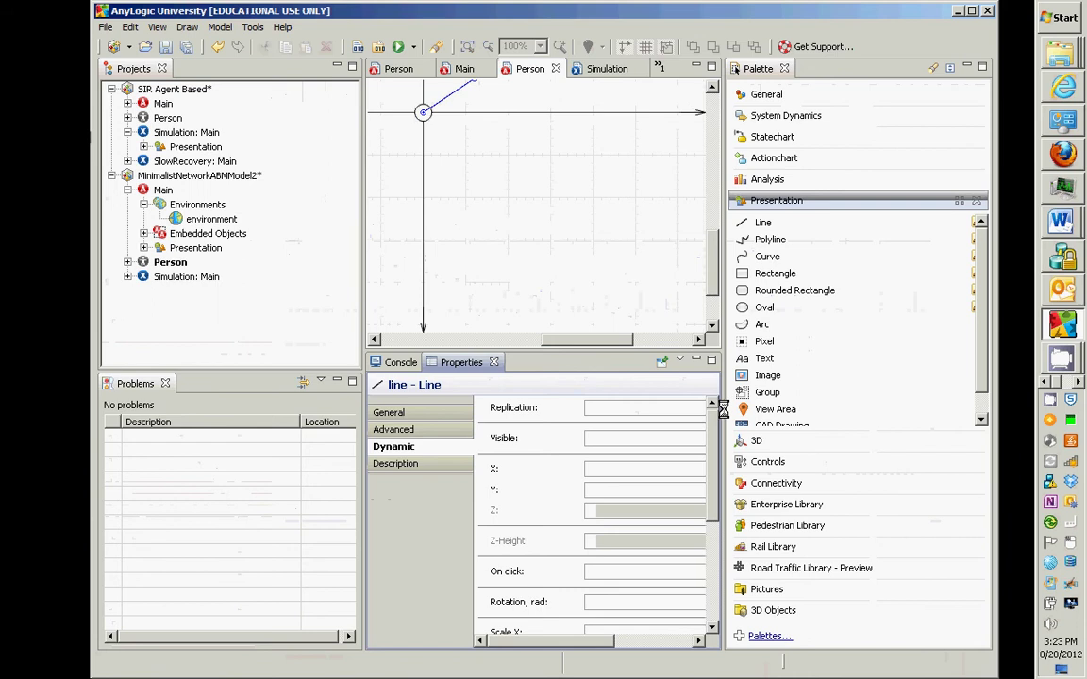
{"action": "left_click_drag", "start_coordinate": [727, 413], "coordinate": [1034, 422]}
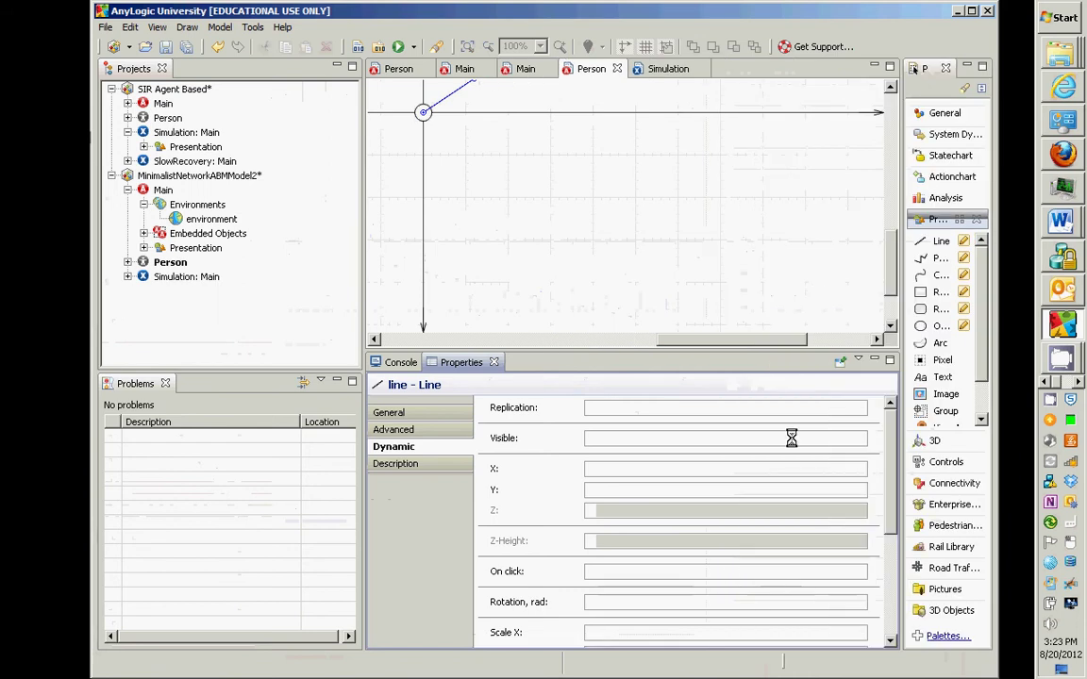
{"action": "left_click", "coordinate": [717, 409]}
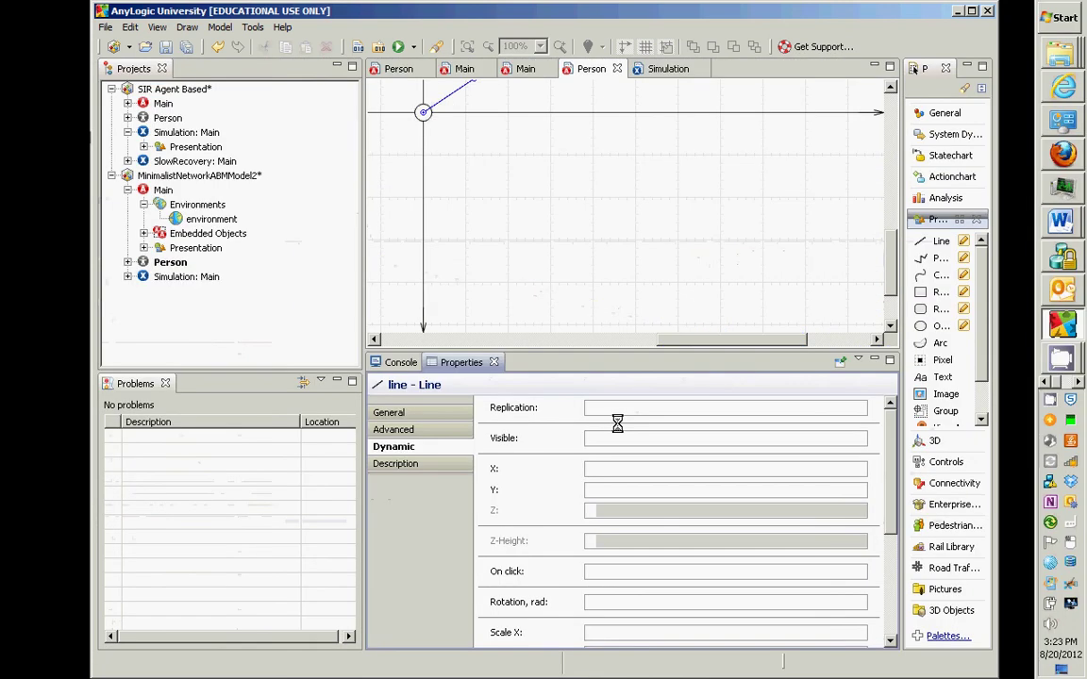
Enter this.getConnectionsNumber() as the line's Replication using code completion.
{"action": "type", "text": "this.getC"}
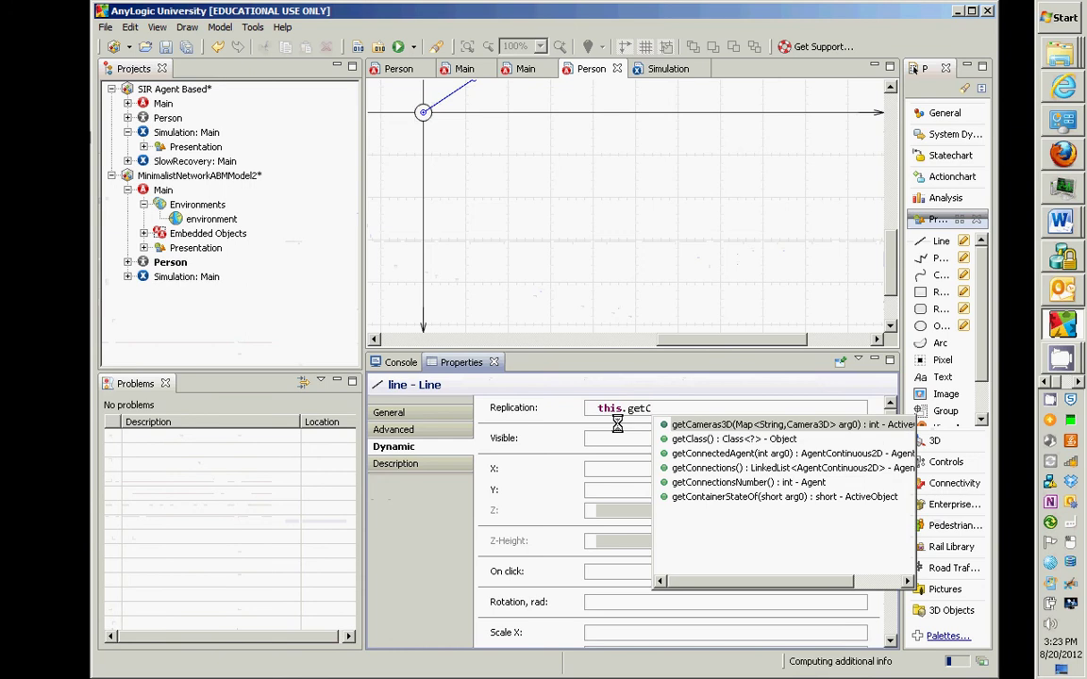
{"action": "key", "text": "Down"}
{"action": "key", "text": "Down"}
{"action": "key", "text": "Down"}
{"action": "key", "text": "Down"}
{"action": "key", "text": "Return"}
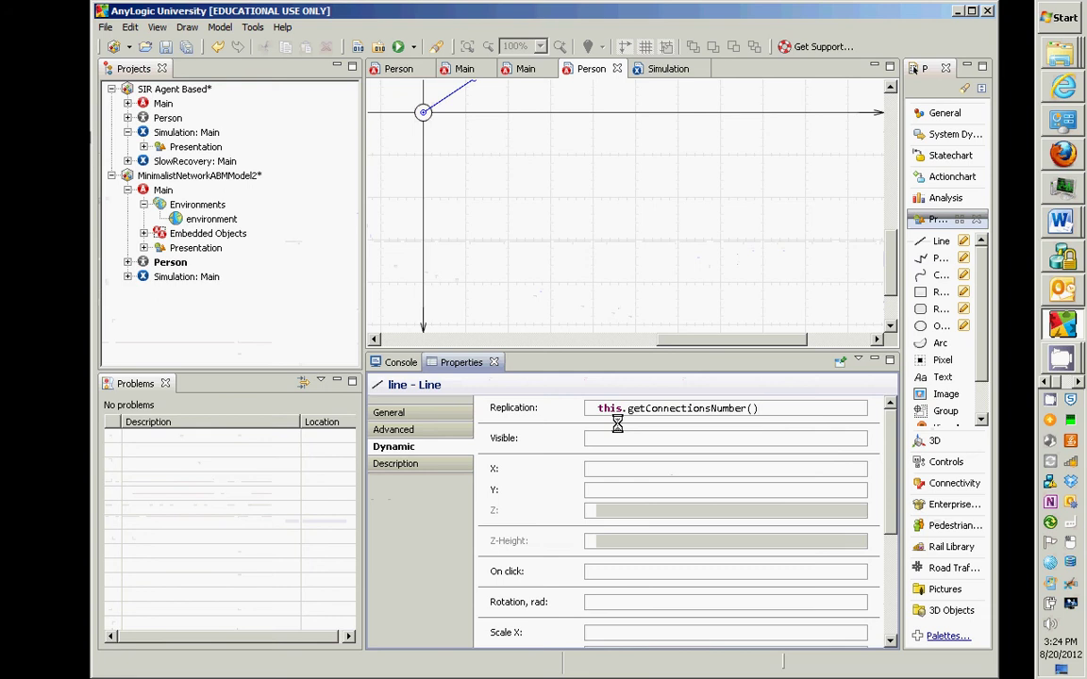
Delete getConnectionsNumber() and re-insert it from the Ctrl+Space suggestion list.
{"action": "key", "text": "Left"}
{"action": "key", "text": "ctrl+shift+Right"}
{"action": "key", "text": "ctrl+shift+Right"}
{"action": "key", "text": "ctrl+shift+Right"}
{"action": "key", "text": "ctrl+shift+Right"}
{"action": "key", "text": "Delete"}
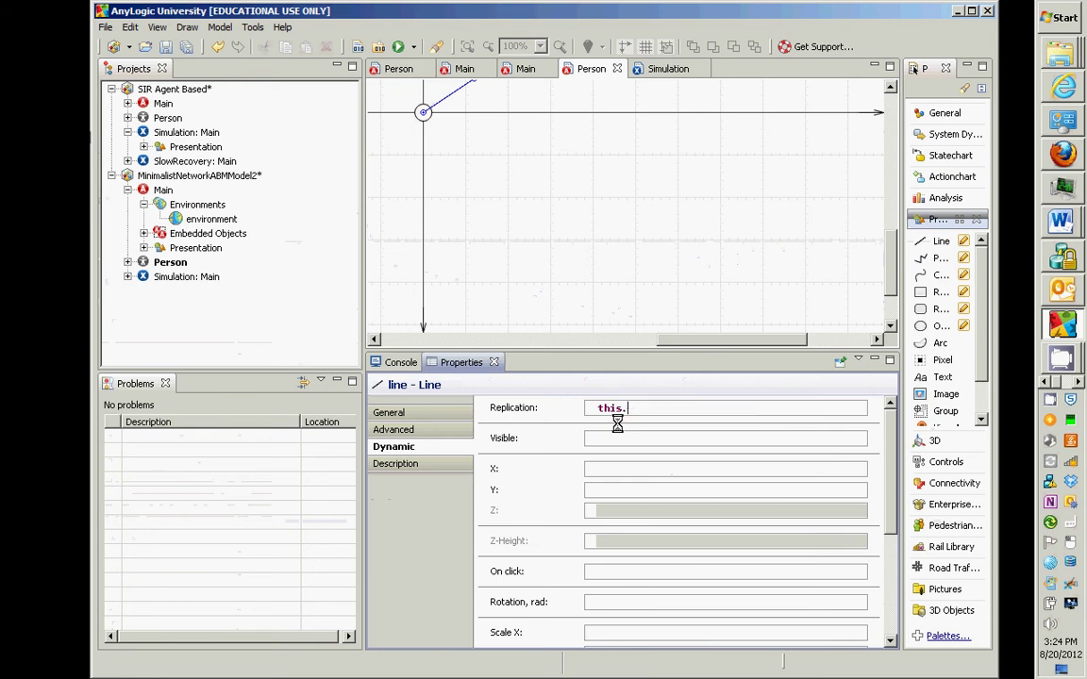
{"action": "type", "text": "getC"}
{"action": "key", "text": "ctrl+space"}
{"action": "key", "text": "Down"}
{"action": "key", "text": "Down"}
{"action": "key", "text": "Down"}
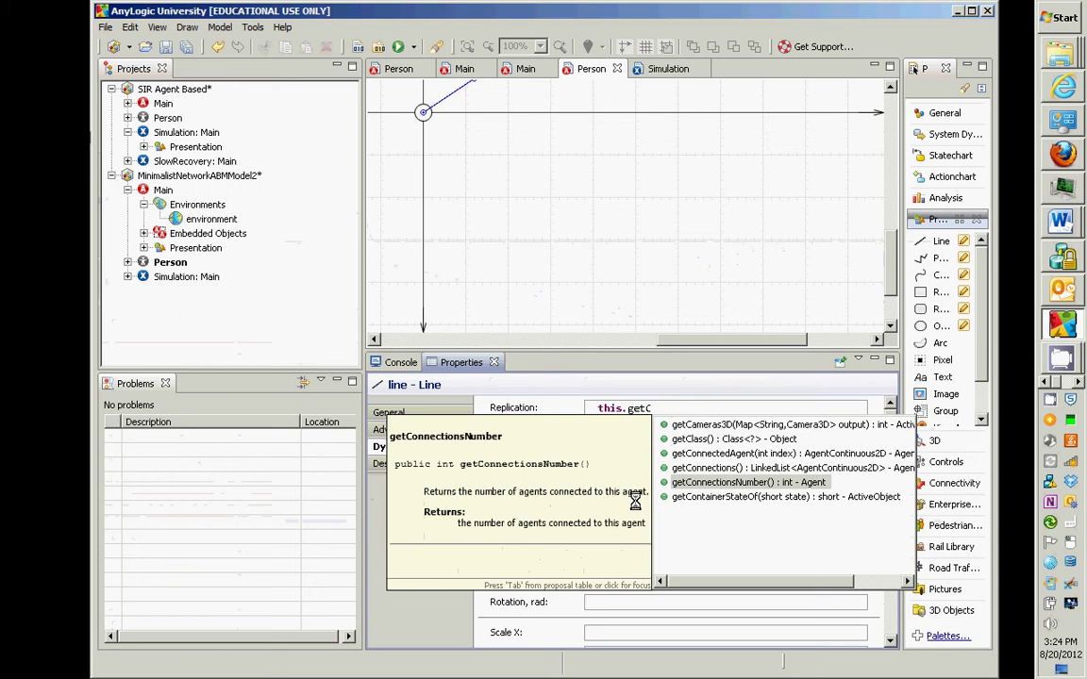
{"action": "left_click", "coordinate": [682, 484]}
{"action": "double_click", "coordinate": [683, 484]}
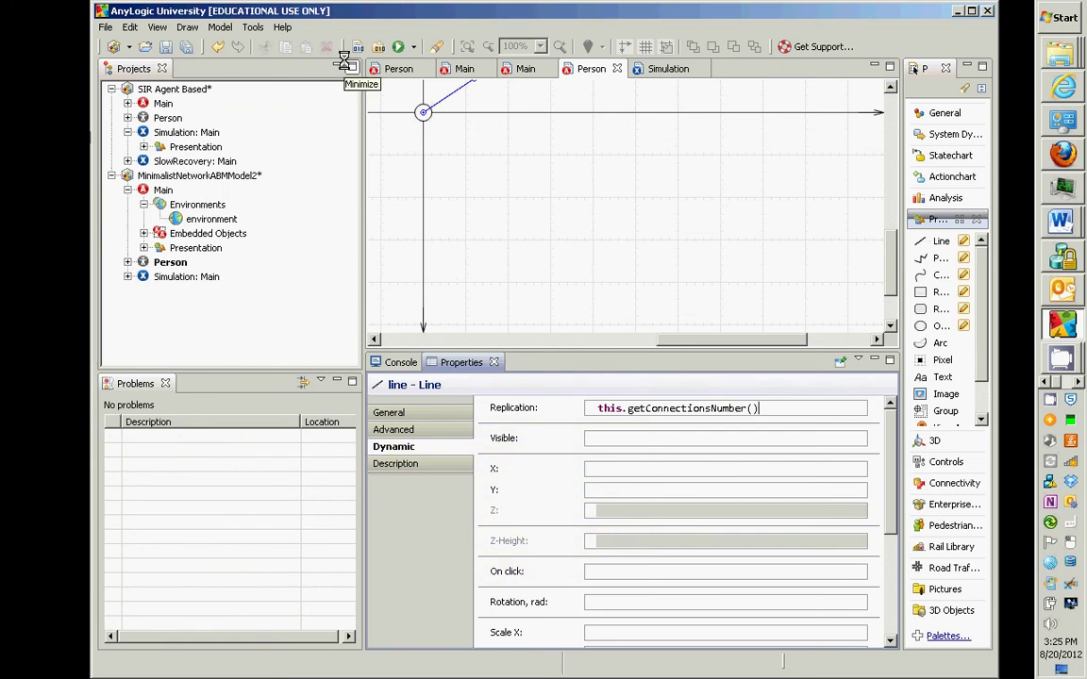
Open AnyLogic Help, enlarge and centre its window, and expand AnyLogic Classes and Functions.
{"action": "left_click", "coordinate": [283, 26]}
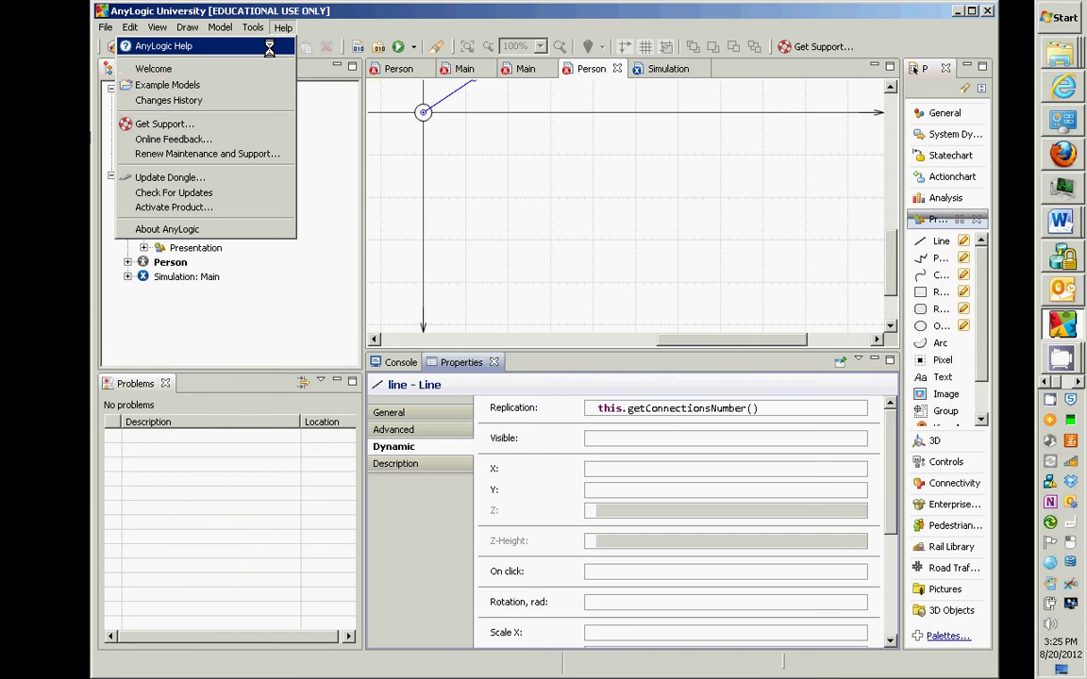
{"action": "left_click", "coordinate": [269, 47]}
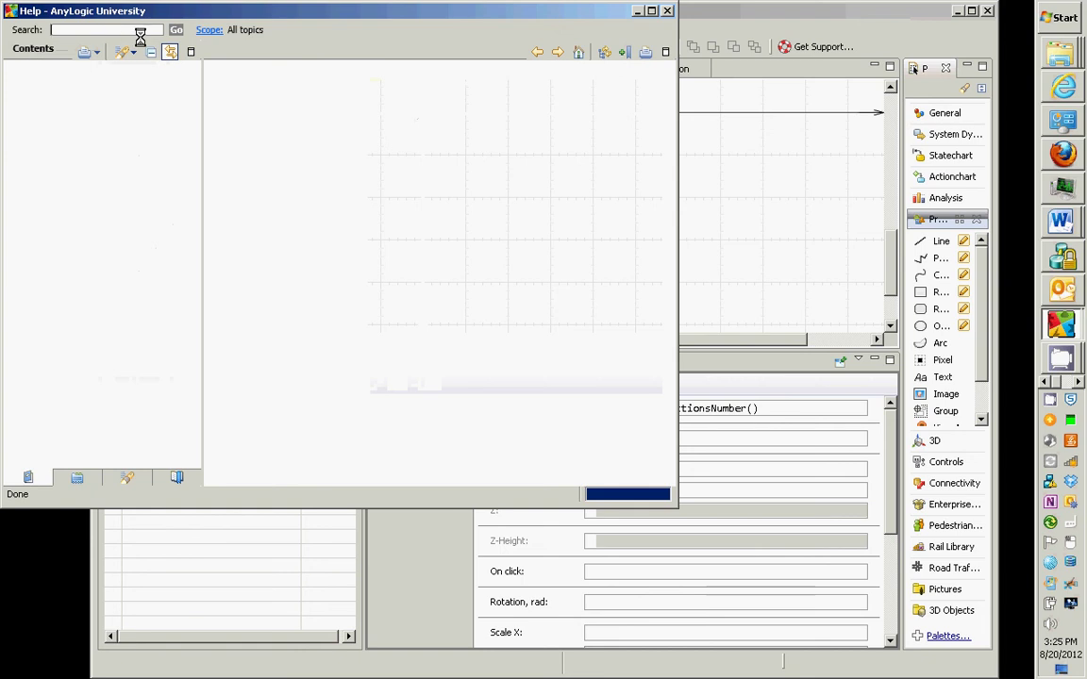
{"action": "left_click_drag", "start_coordinate": [266, 14], "coordinate": [445, 100]}
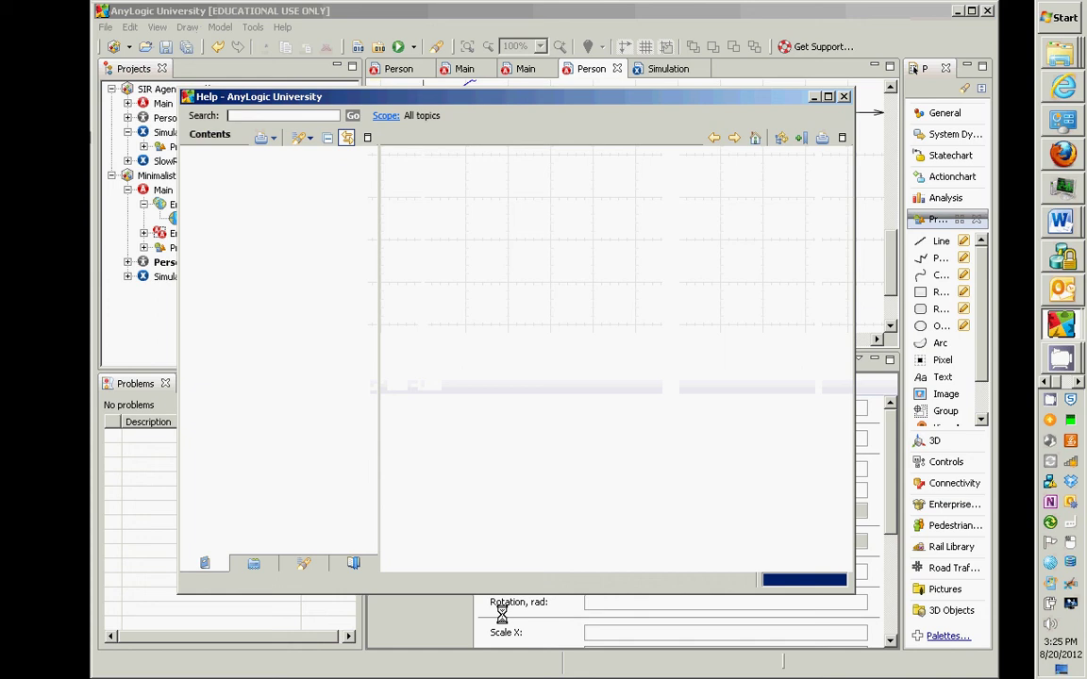
{"action": "left_click_drag", "start_coordinate": [849, 591], "coordinate": [877, 670]}
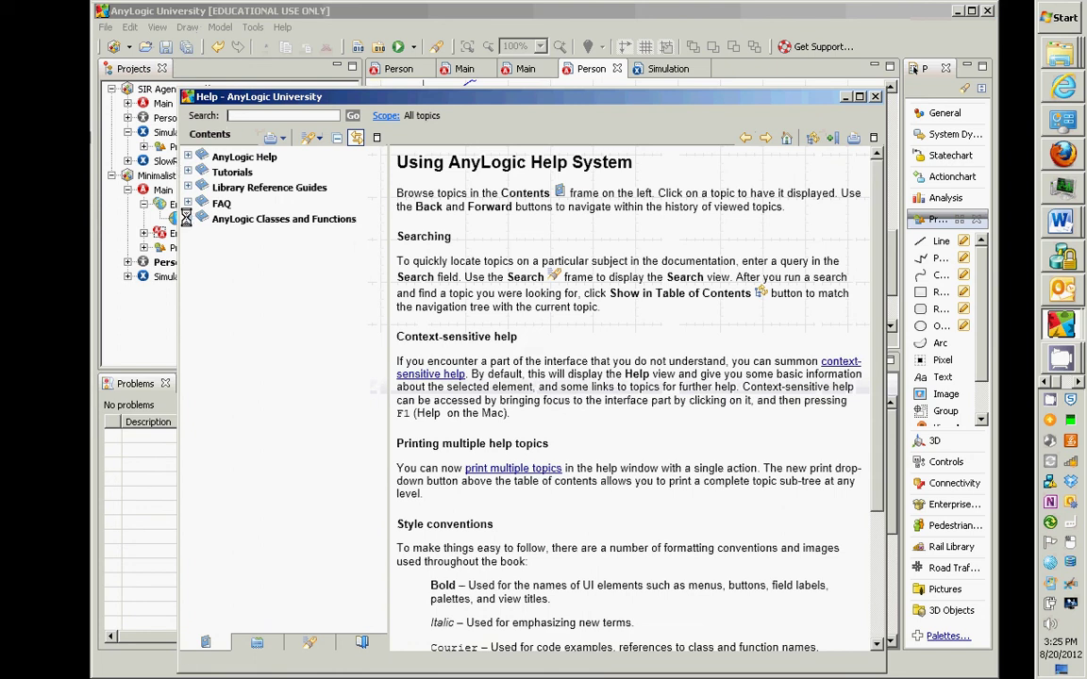
{"action": "left_click", "coordinate": [187, 218]}
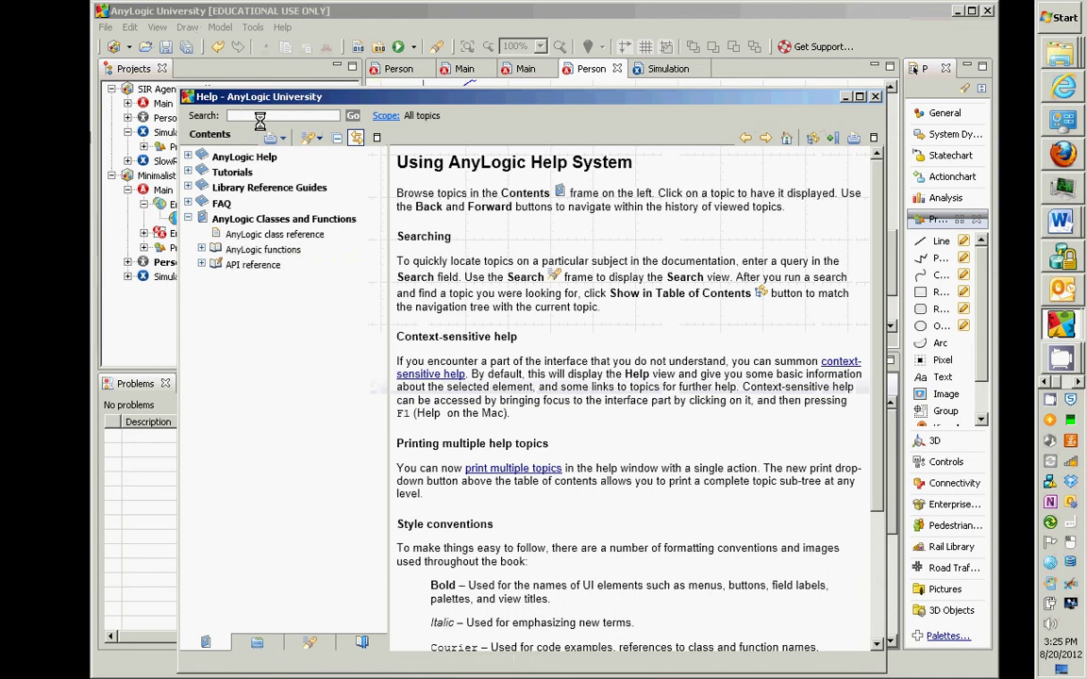
Search Help for 'count connected agents' and open the Environment topic.
{"action": "type", "text": "count connected agents"}
{"action": "key", "text": "Return"}
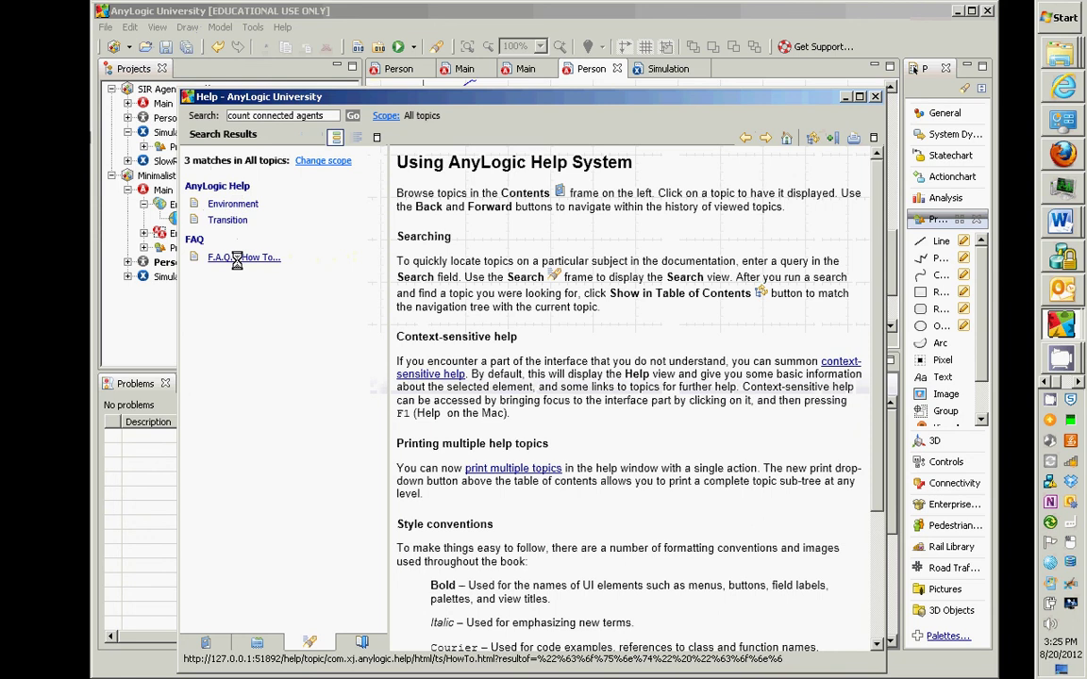
{"action": "left_click", "coordinate": [237, 260]}
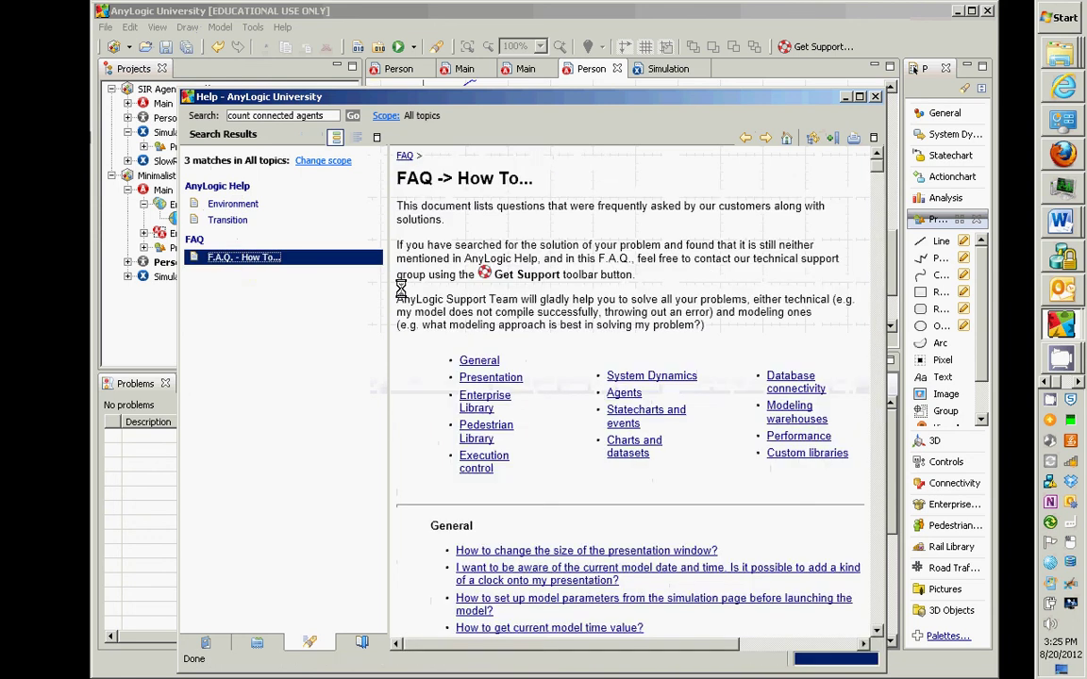
{"action": "left_click", "coordinate": [217, 203]}
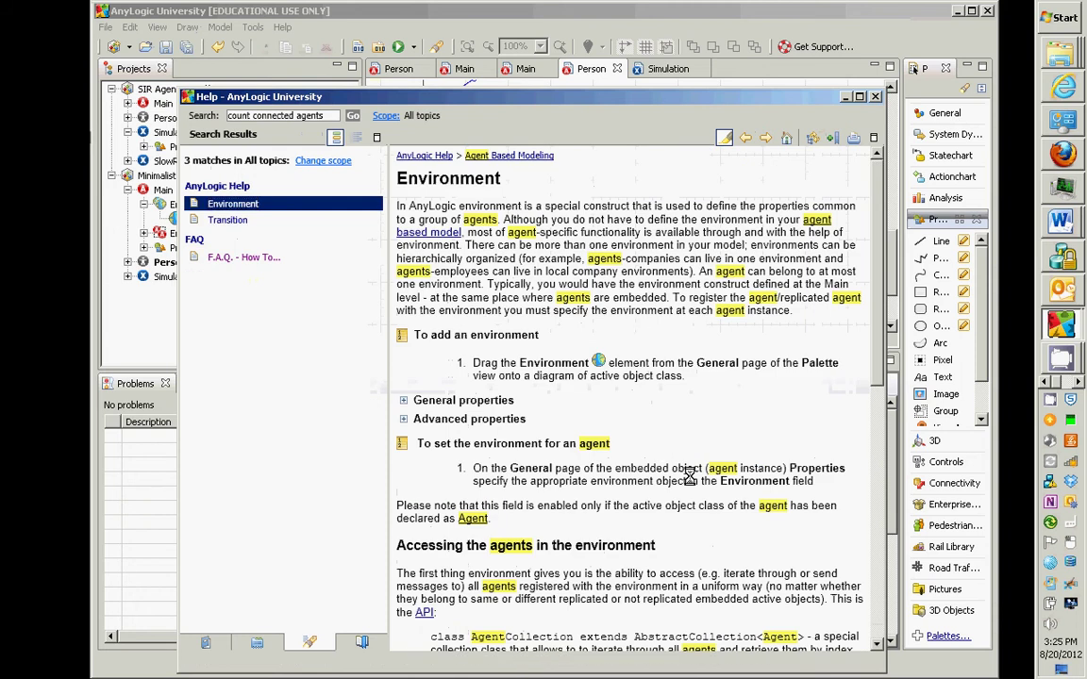
{"action": "scroll", "coordinate": [630, 473], "scroll_direction": "down", "scroll_amount": 8}
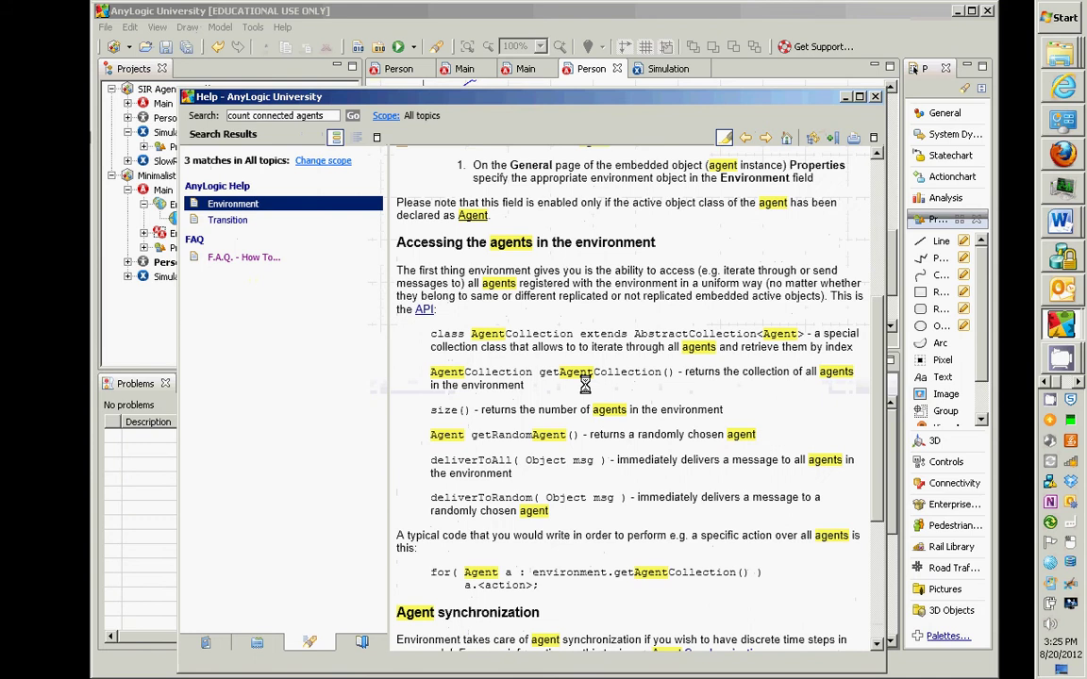
{"action": "scroll", "coordinate": [556, 483], "scroll_direction": "down", "scroll_amount": 7}
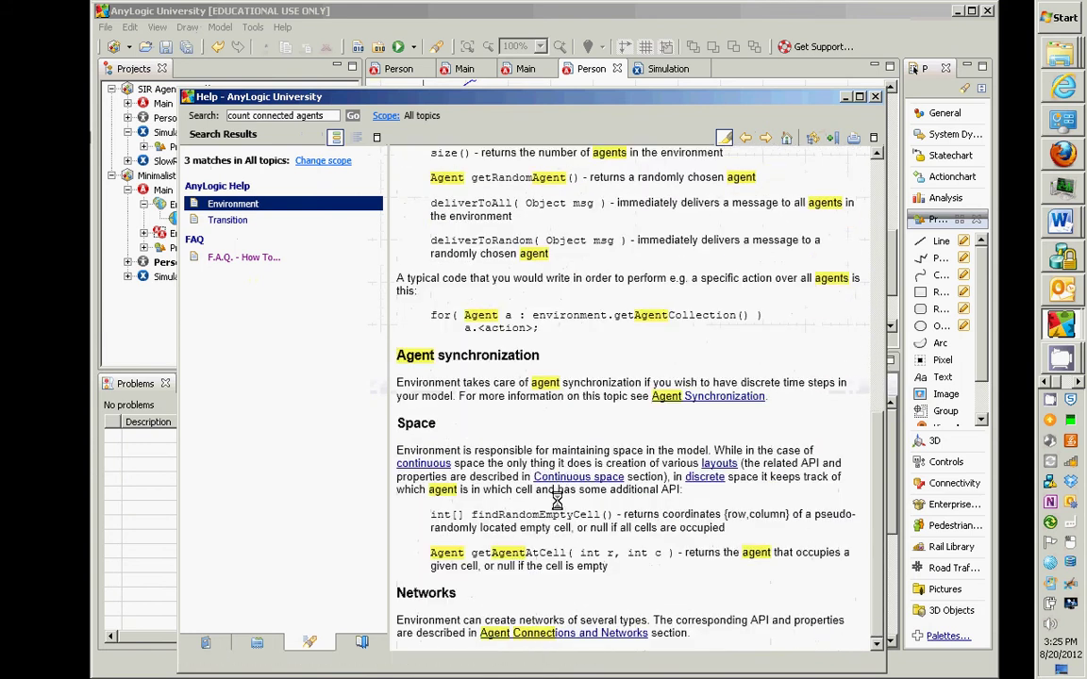
Open Agent Connections and Networks, mark the getConnectionsNumber() description, and close Help.
{"action": "left_click", "coordinate": [567, 632]}
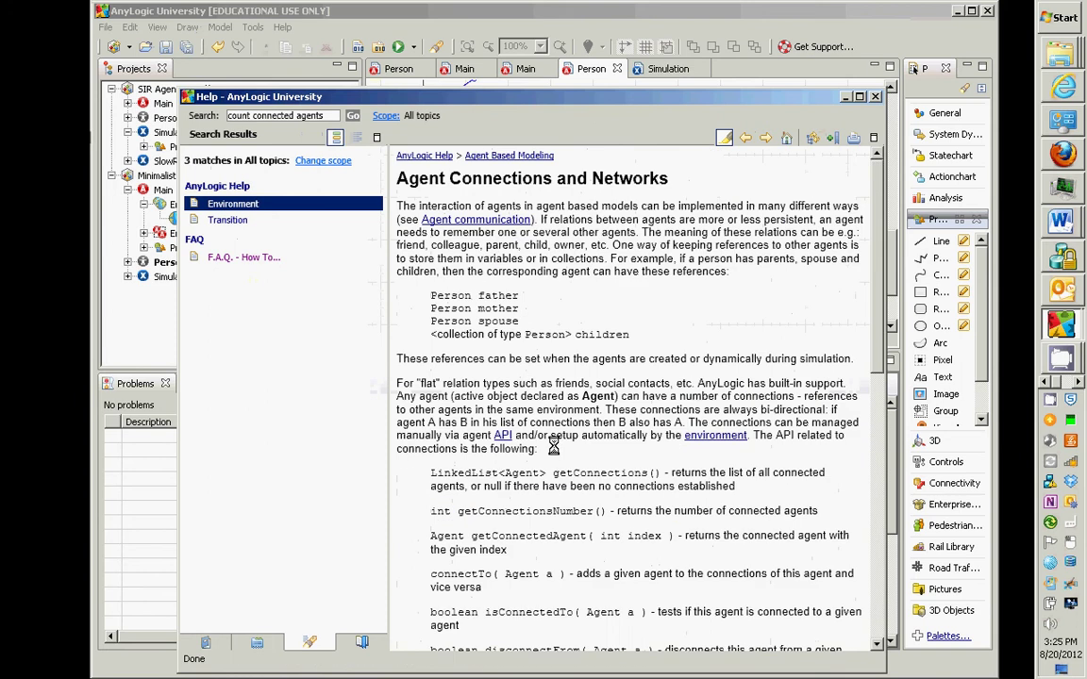
{"action": "scroll", "coordinate": [553, 447], "scroll_direction": "down", "scroll_amount": 8}
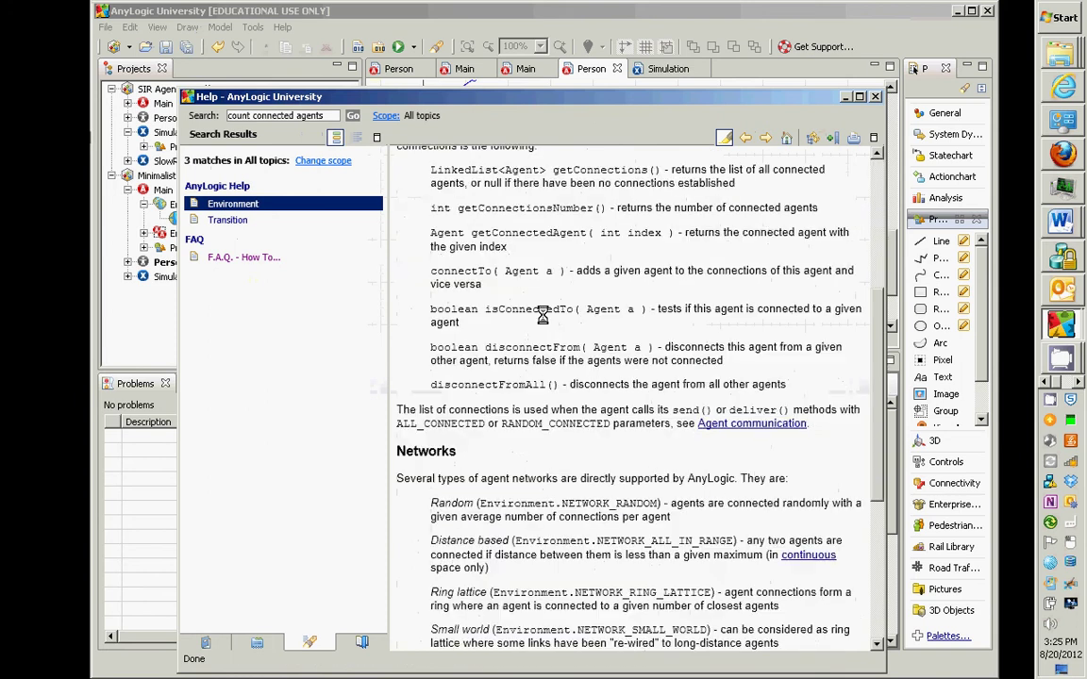
{"action": "left_click_drag", "start_coordinate": [458, 208], "coordinate": [642, 210]}
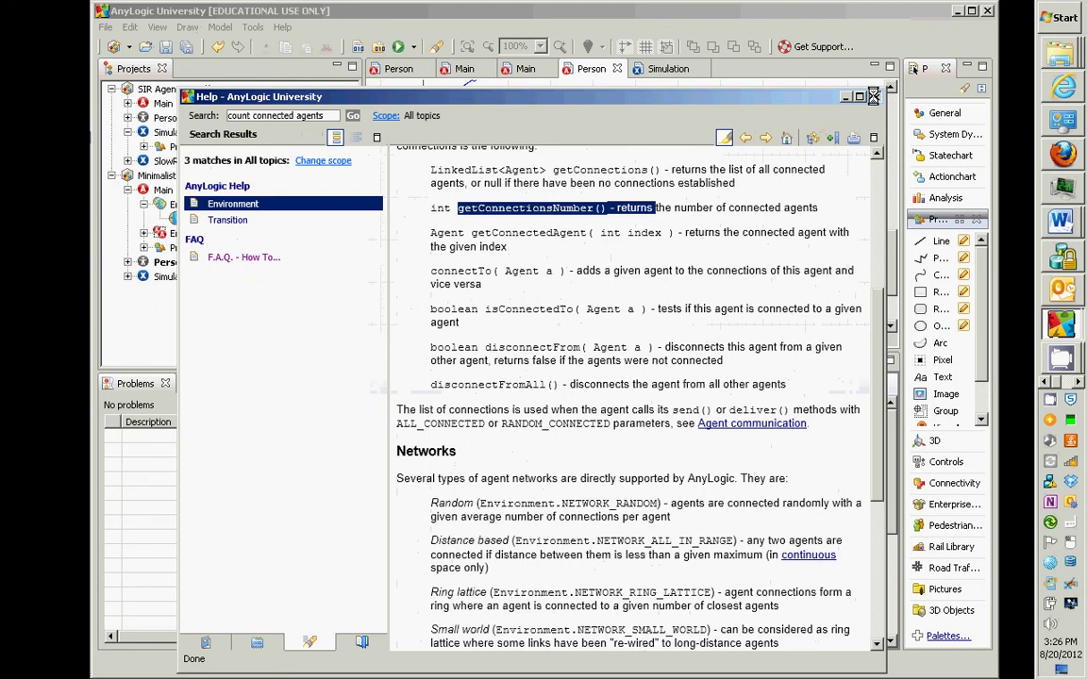
{"action": "left_click", "coordinate": [874, 97]}
{"action": "left_click", "coordinate": [283, 27]}
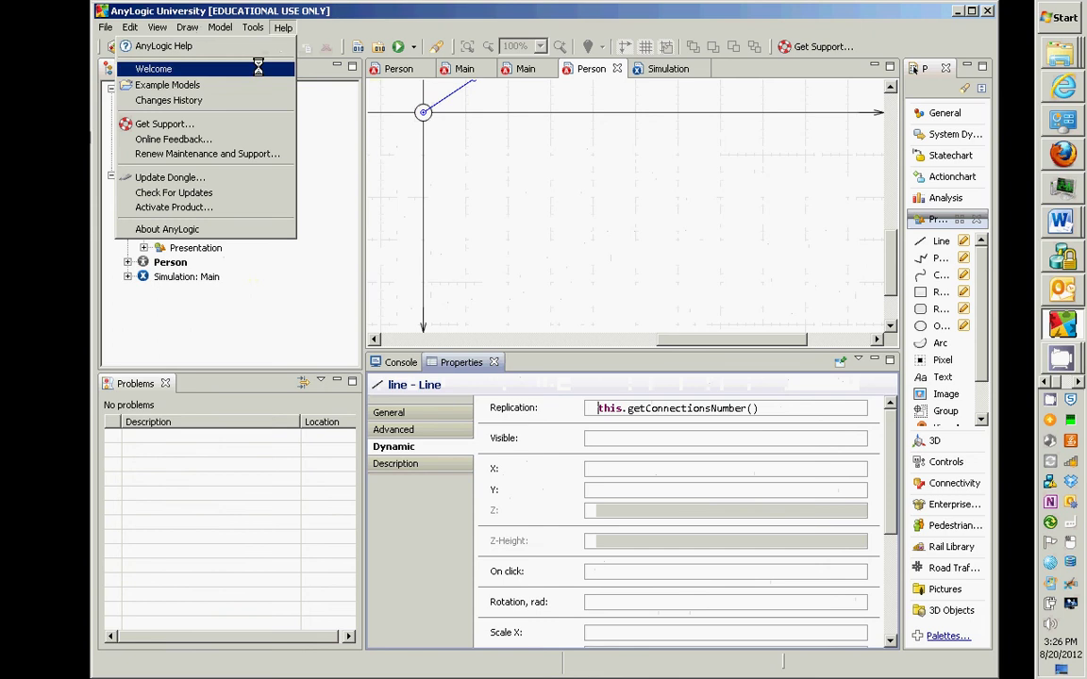
{"action": "left_click", "coordinate": [249, 46]}
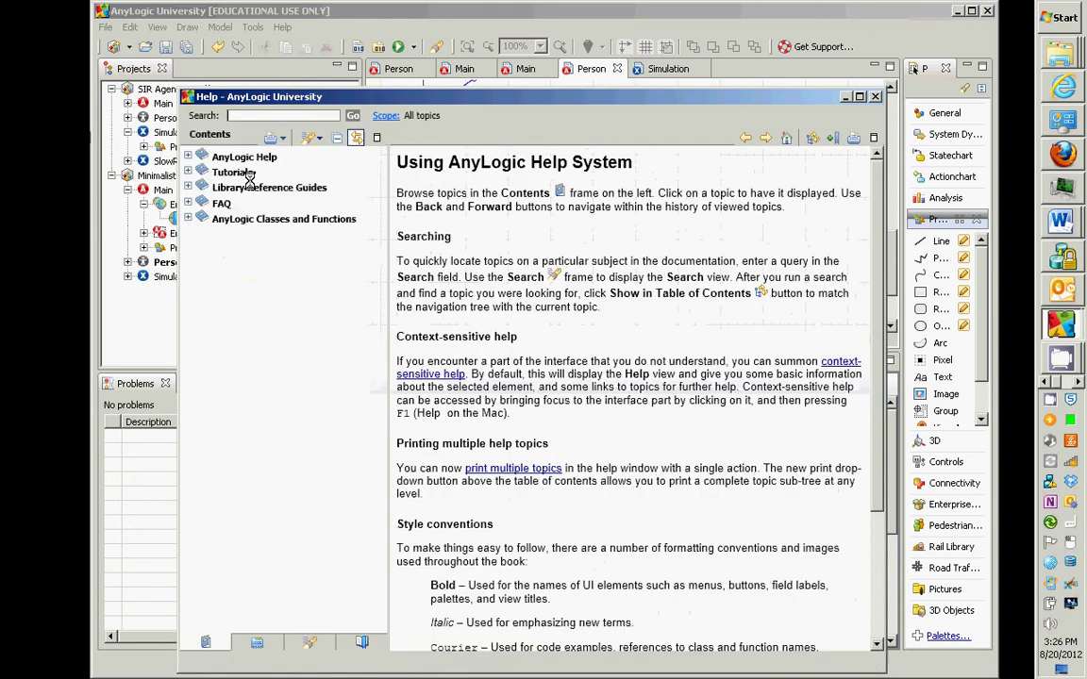
{"action": "left_click", "coordinate": [188, 218]}
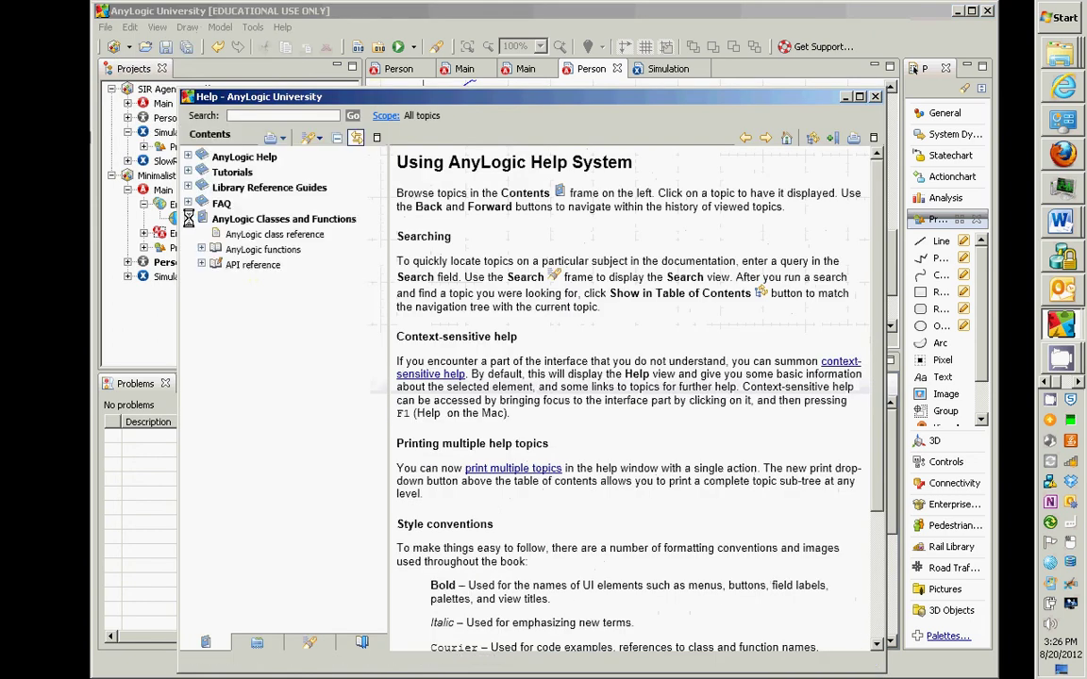
{"action": "left_click", "coordinate": [203, 264]}
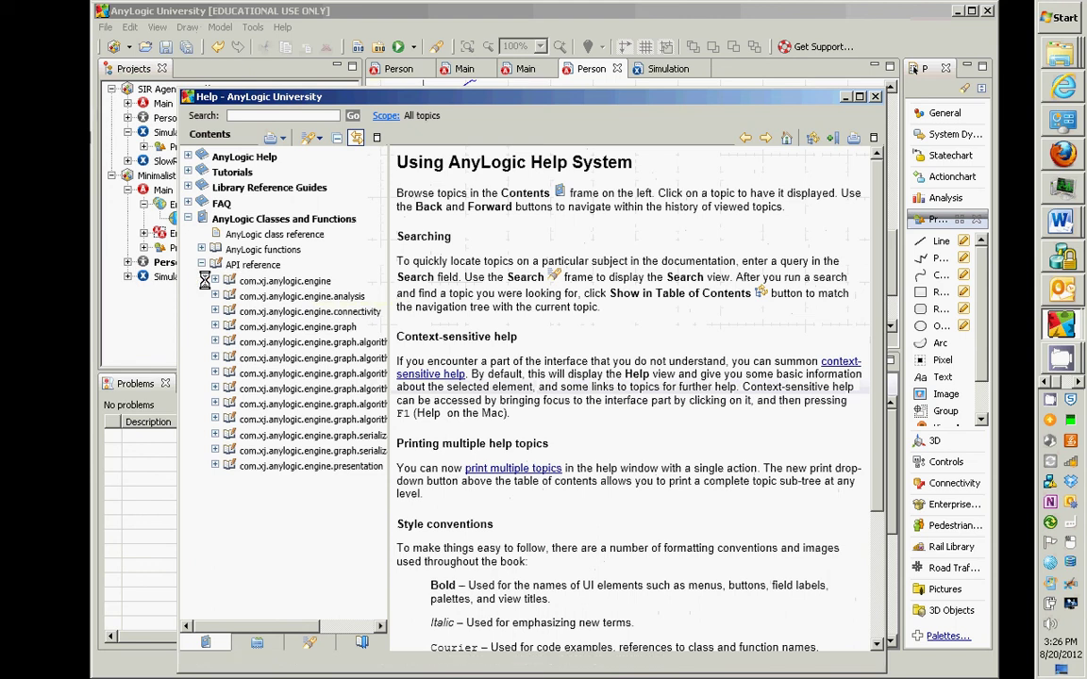
{"action": "left_click", "coordinate": [215, 280]}
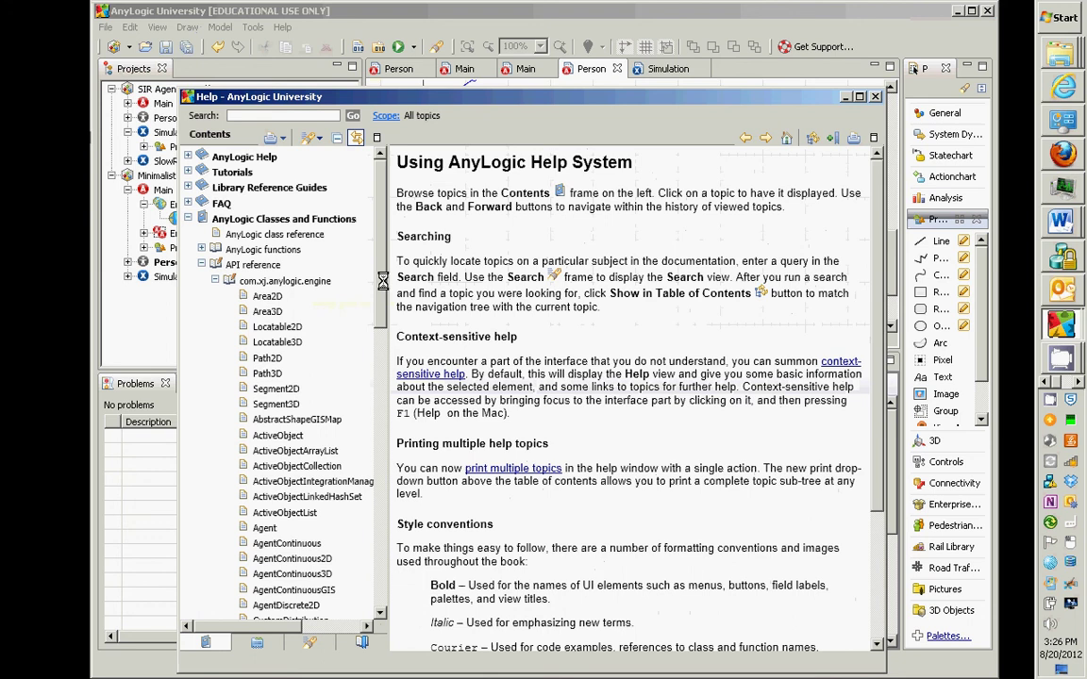
{"action": "scroll", "coordinate": [382, 280], "scroll_direction": "down", "scroll_amount": 2}
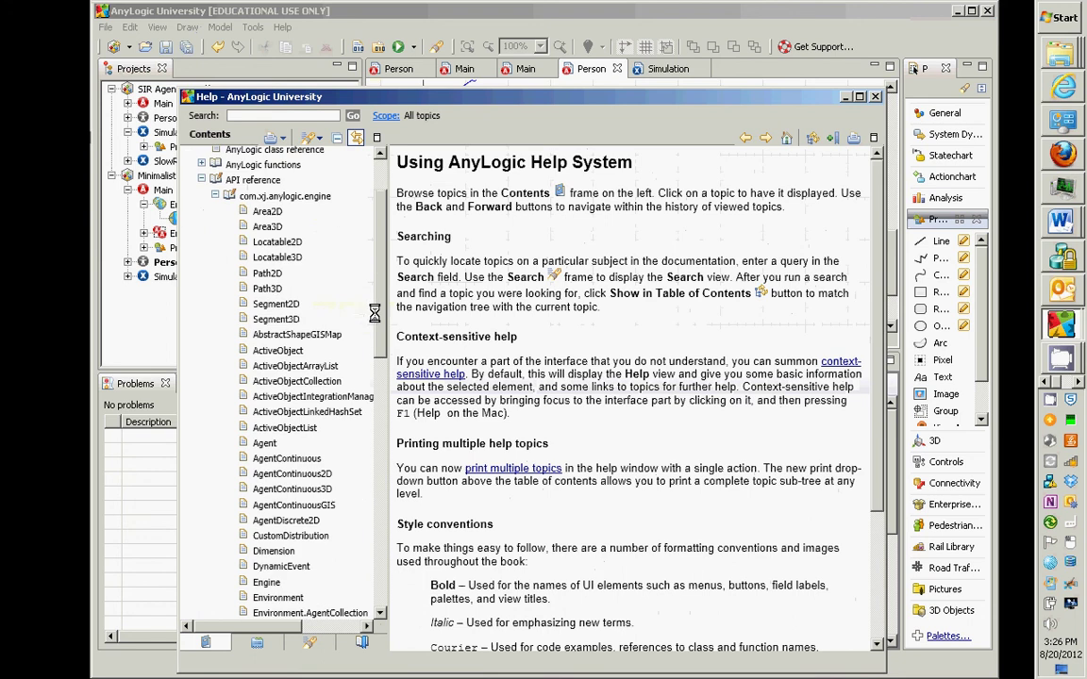
{"action": "left_click", "coordinate": [265, 442]}
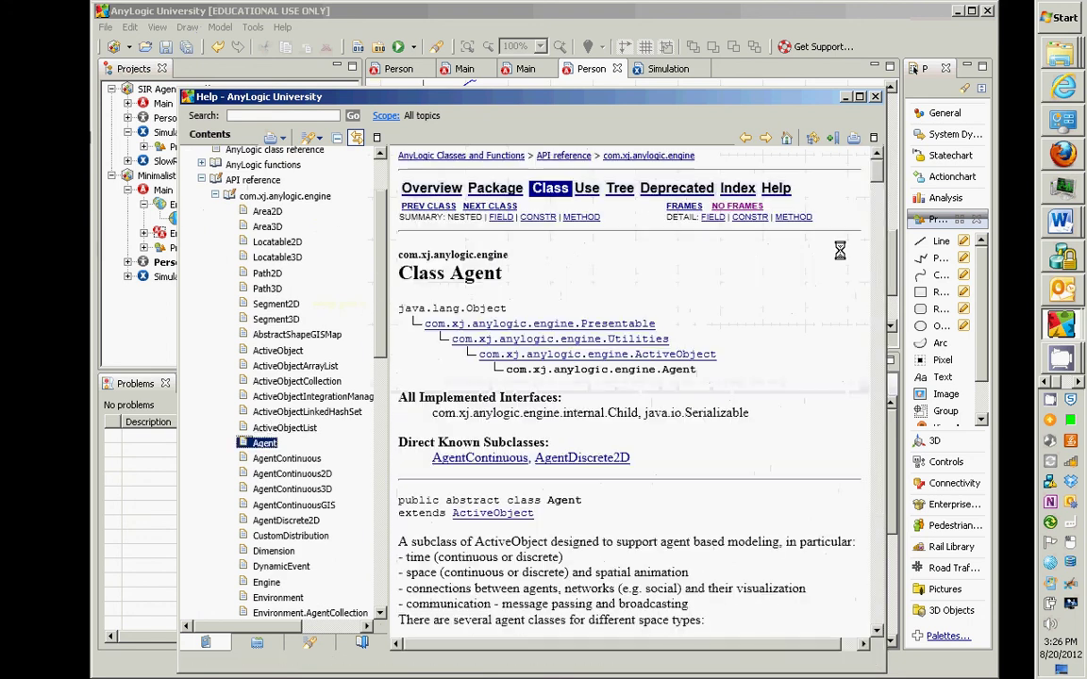
{"action": "scroll", "coordinate": [849, 255], "scroll_direction": "down", "scroll_amount": 15}
{"action": "scroll", "coordinate": [890, 277], "scroll_direction": "down", "scroll_amount": 15}
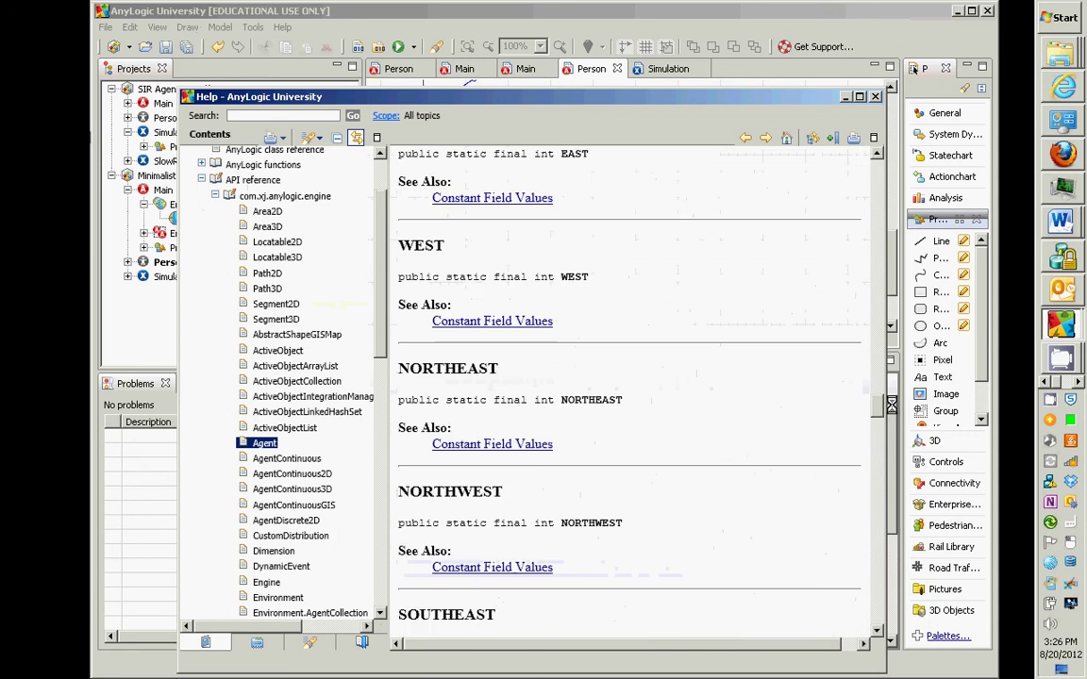
{"action": "scroll", "coordinate": [884, 474], "scroll_direction": "down", "scroll_amount": 10}
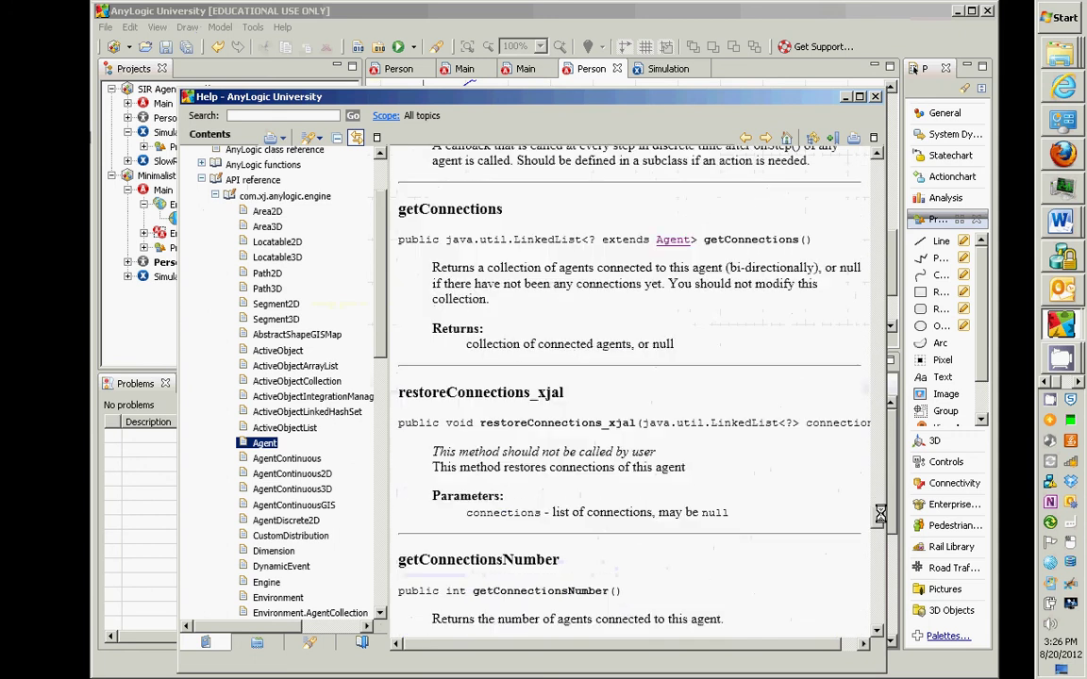
{"action": "left_click_drag", "start_coordinate": [885, 566], "coordinate": [913, 351]}
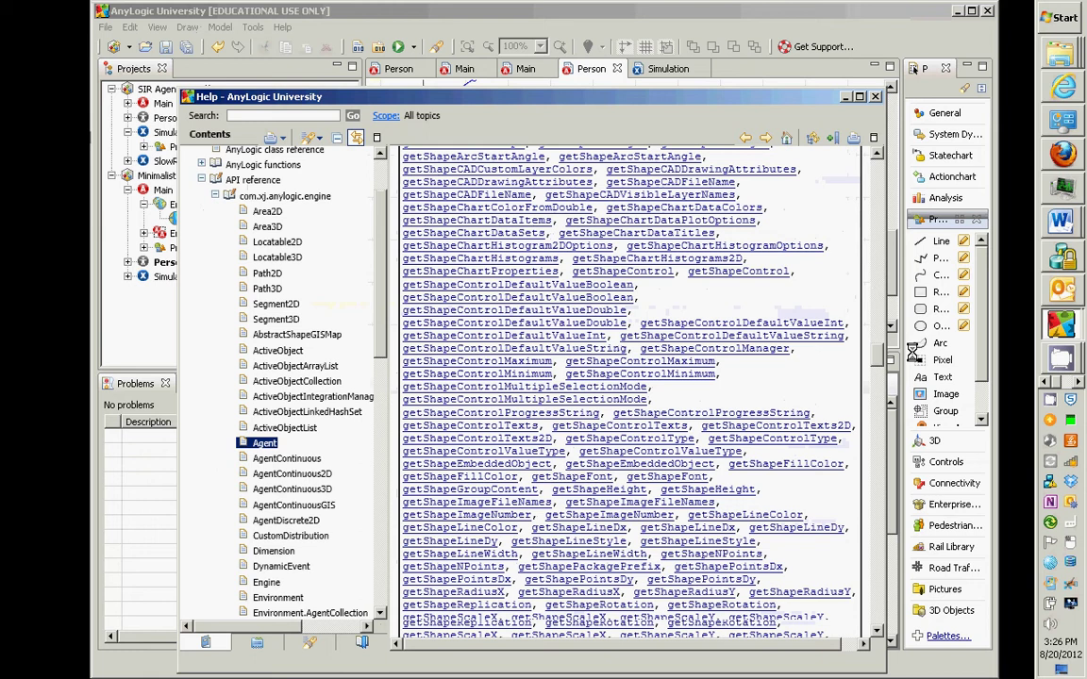
{"action": "left_click_drag", "start_coordinate": [877, 359], "coordinate": [931, 504]}
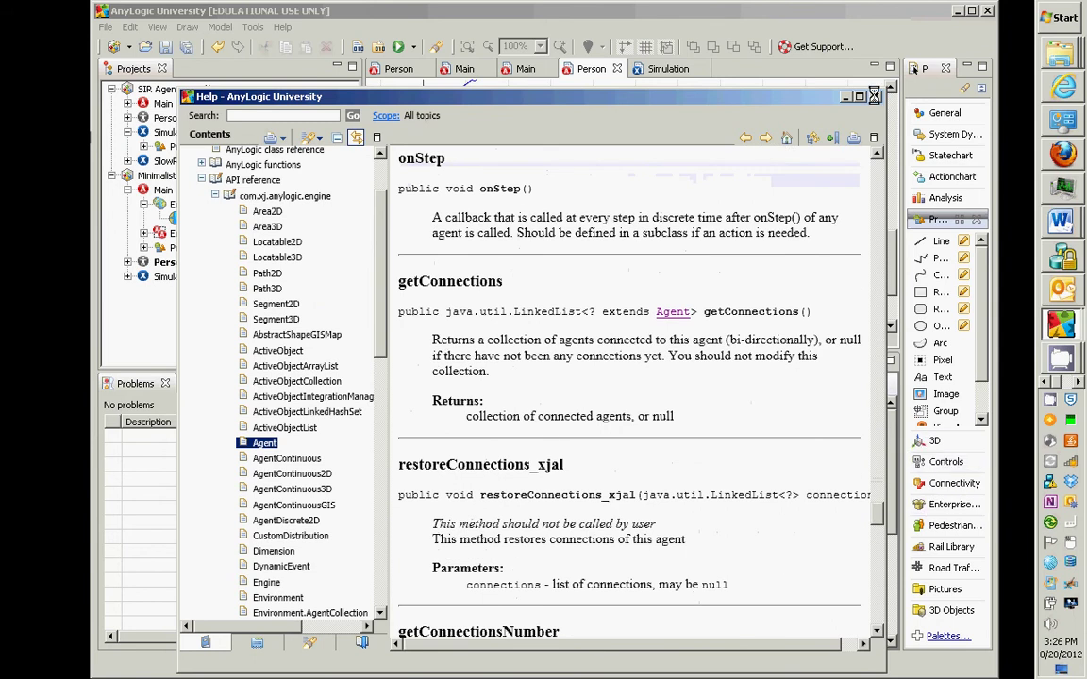
{"action": "left_click", "coordinate": [874, 95]}
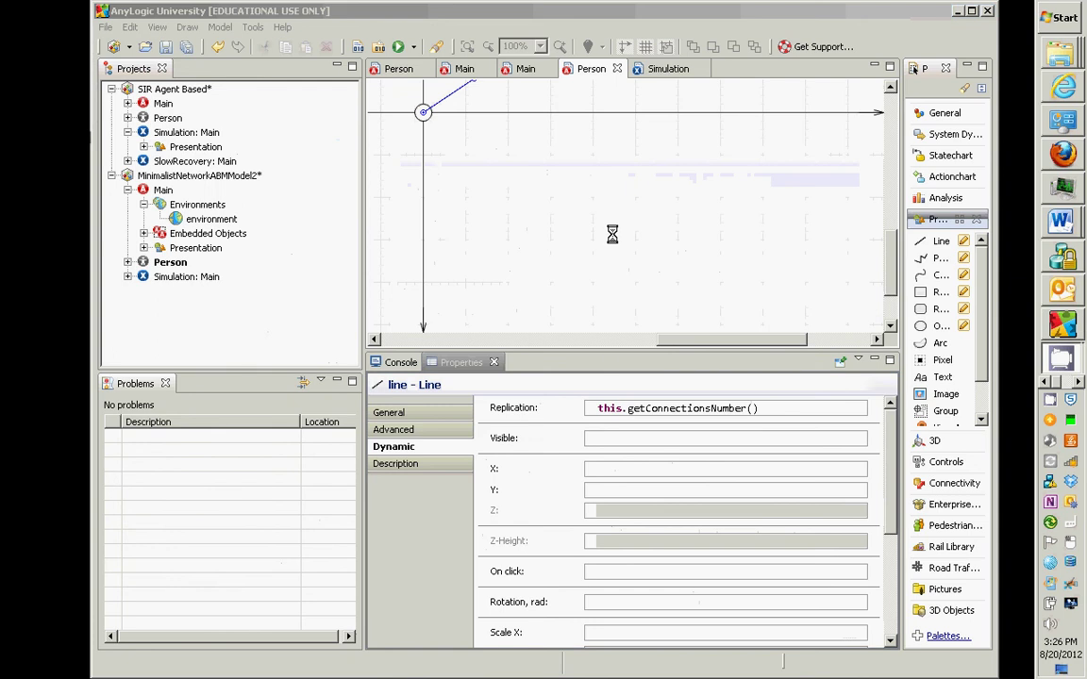
{"action": "key", "text": "alt+Tab"}
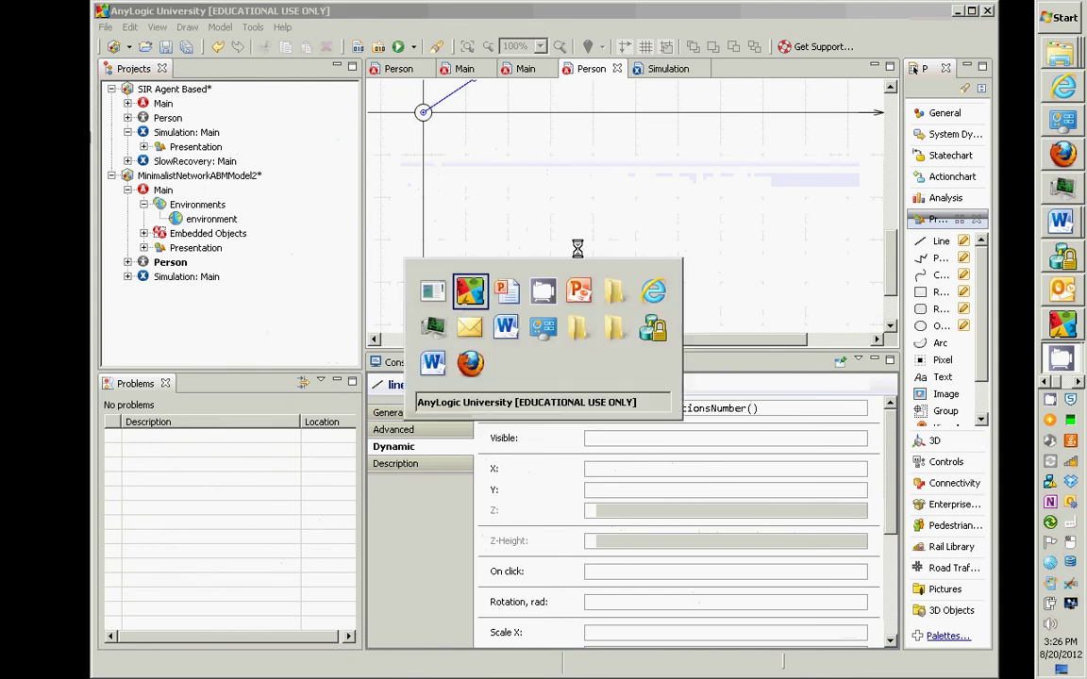
{"action": "key", "text": "Right"}
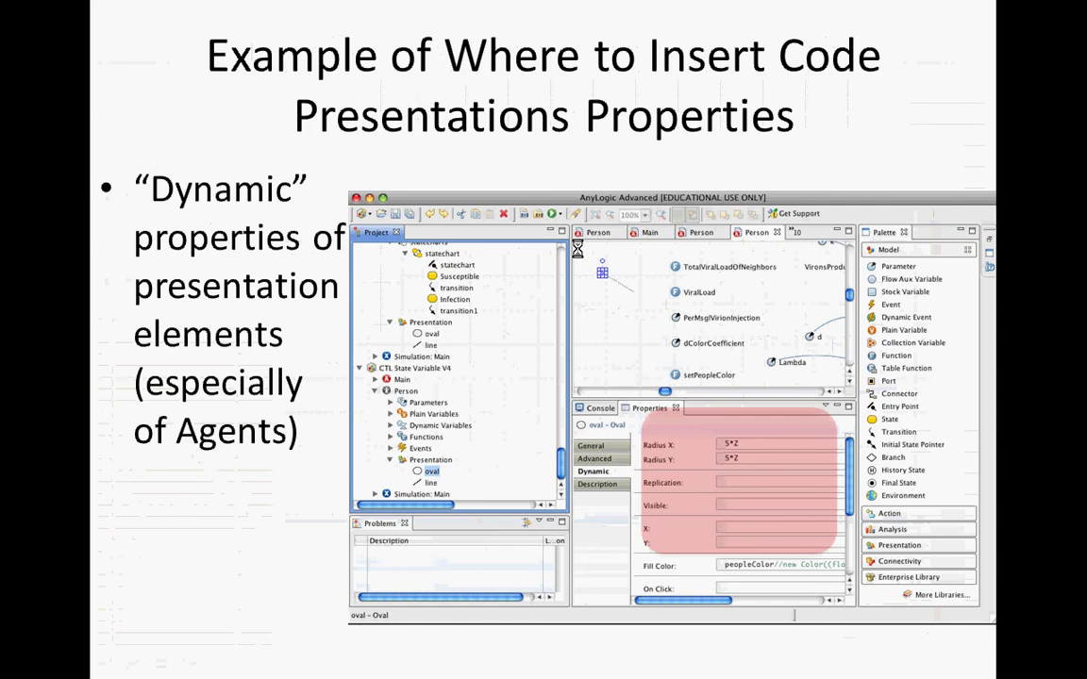
{"action": "key", "text": "alt+Tab"}
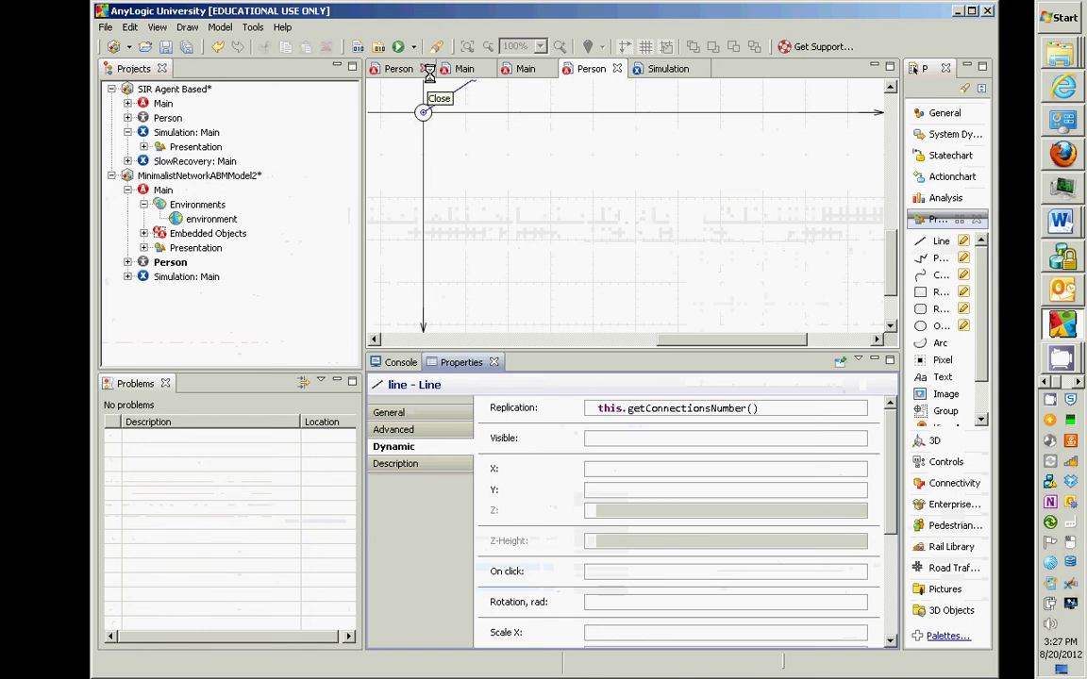
{"action": "key", "text": "alt+Tab"}
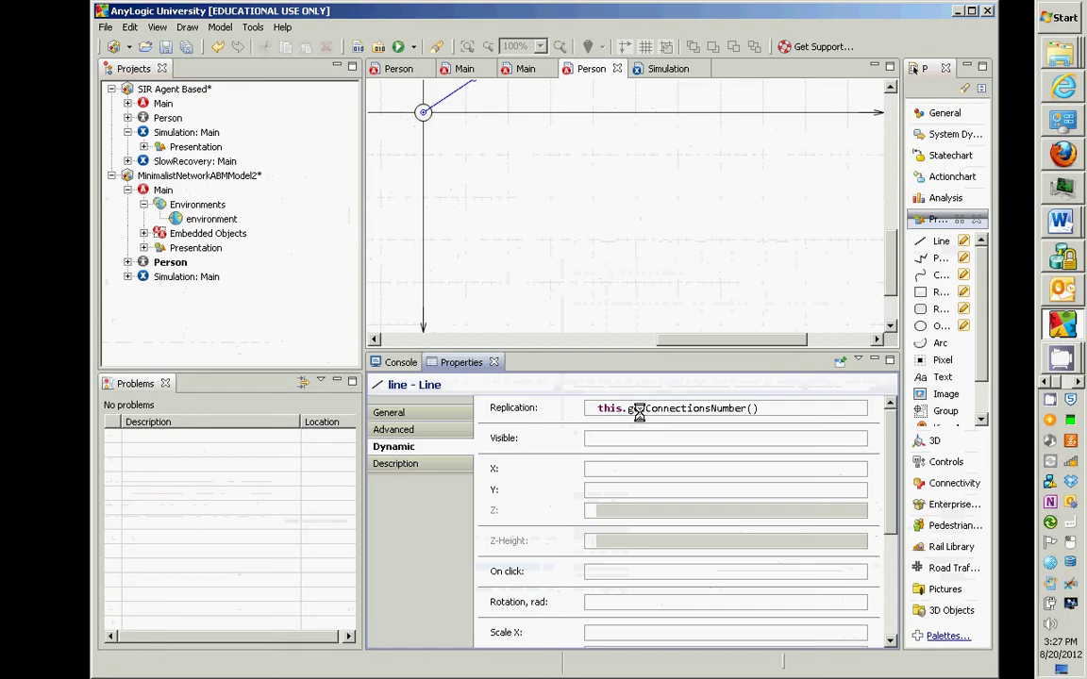
Check the line's Replication expression by placing the caret inside it.
{"action": "left_click", "coordinate": [665, 436]}
{"action": "left_click", "coordinate": [636, 408]}
{"action": "left_click", "coordinate": [610, 408]}
Open the line's dX property for editing and switch to the lecture slide show.
{"action": "scroll", "coordinate": [634, 522], "scroll_direction": "down", "scroll_amount": 5}
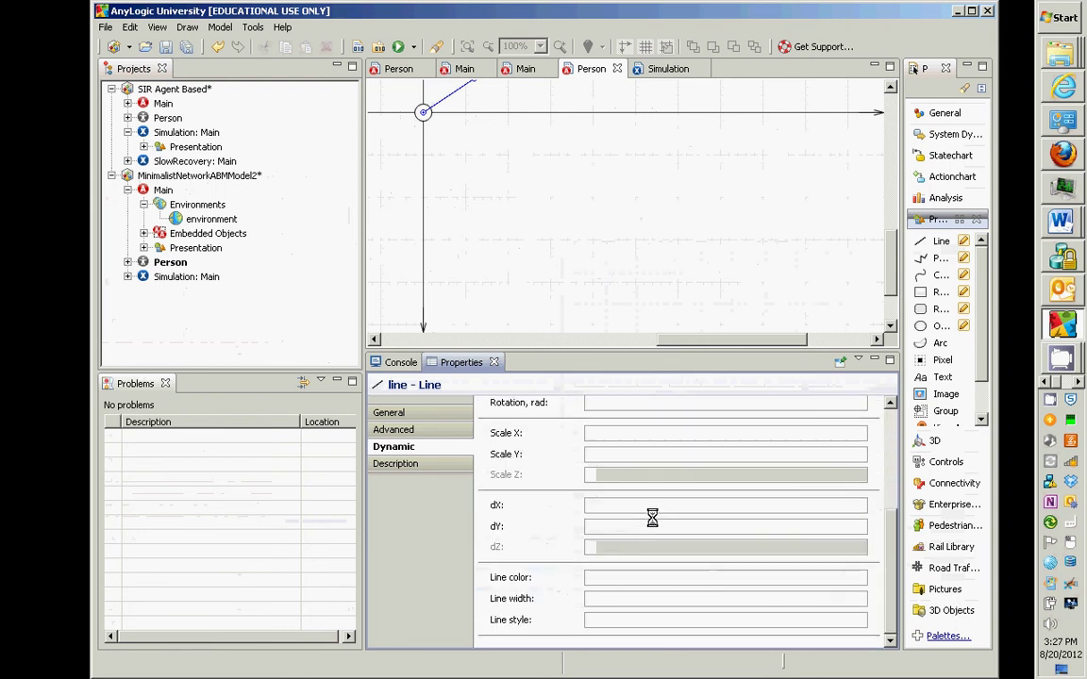
{"action": "scroll", "coordinate": [651, 510], "scroll_direction": "up", "scroll_amount": 5}
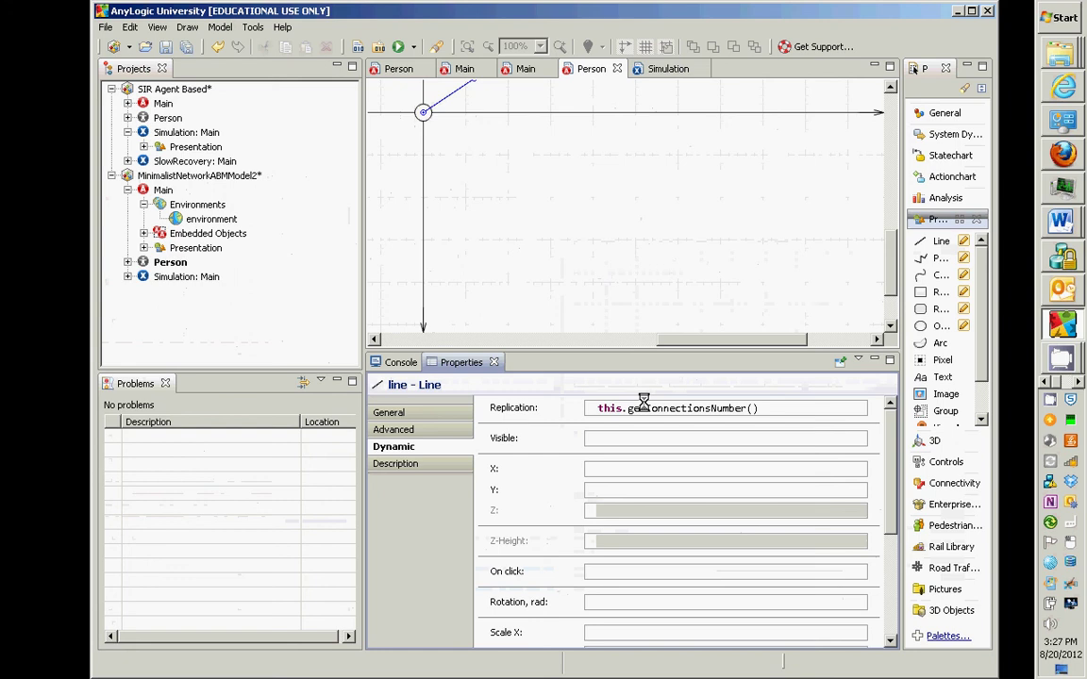
{"action": "scroll", "coordinate": [643, 415], "scroll_direction": "down", "scroll_amount": 5}
{"action": "left_click", "coordinate": [644, 507]}
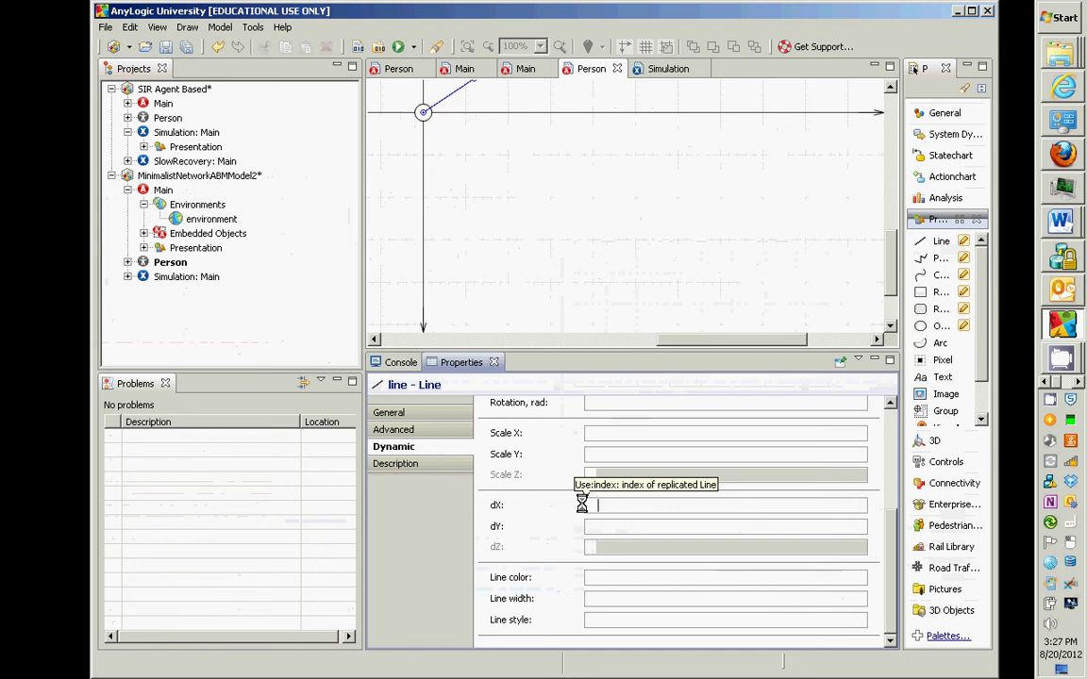
{"action": "key", "text": "alt+Tab"}
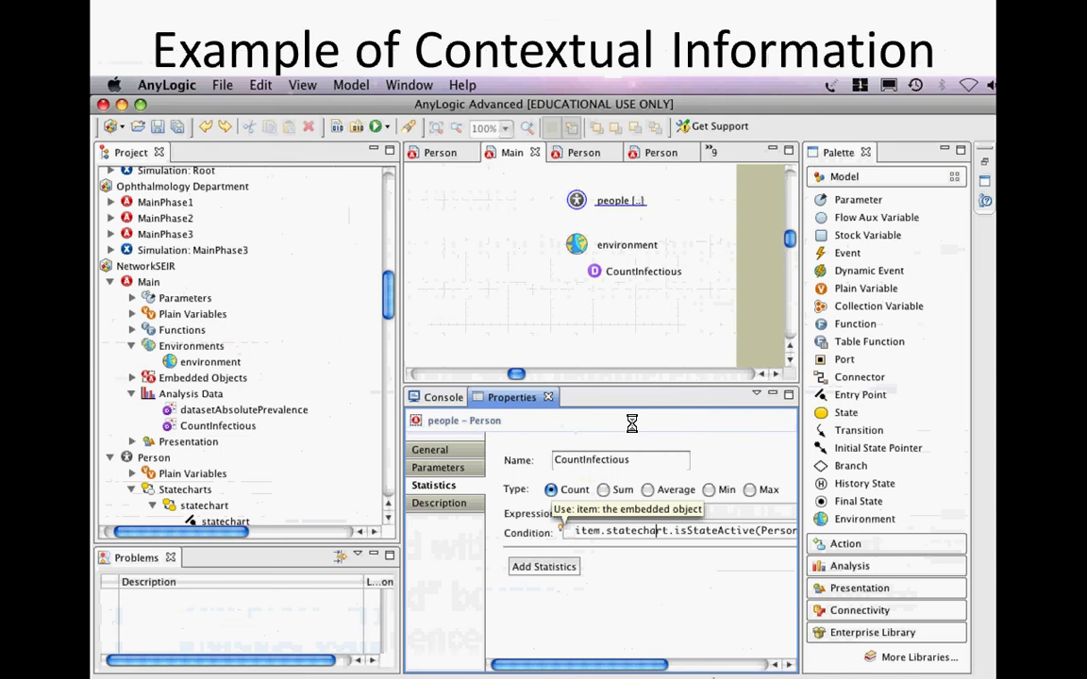
Advance the slides to the dX property slide and return to the AnyLogic editor.
{"action": "key", "text": "Right"}
{"action": "key", "text": "Right"}
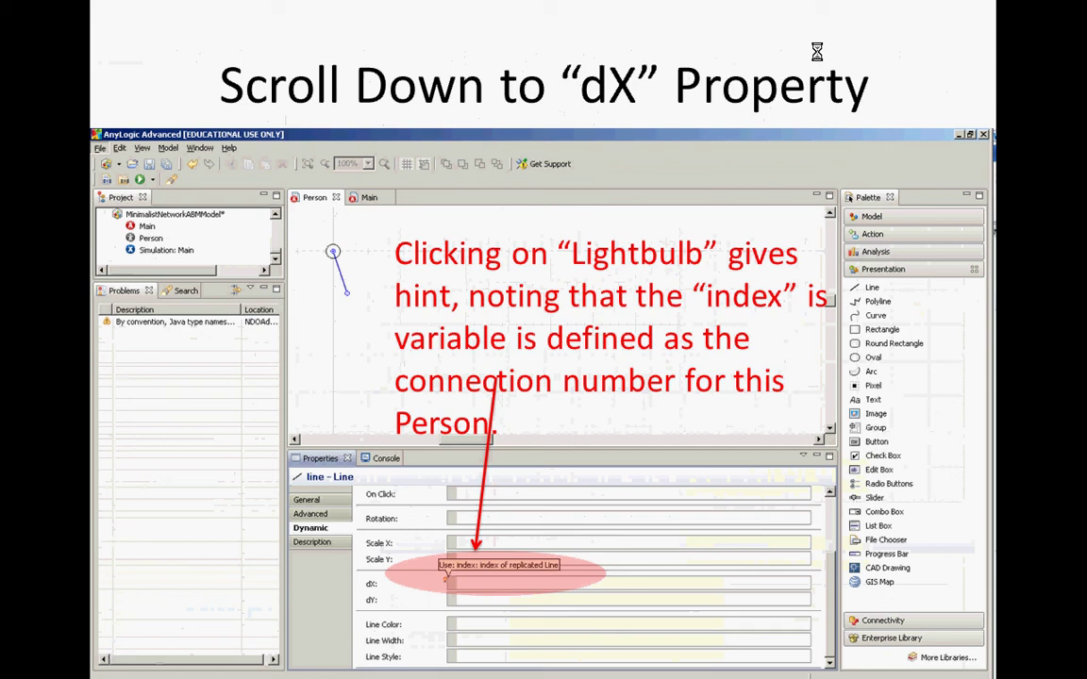
{"action": "key", "text": "alt+Tab"}
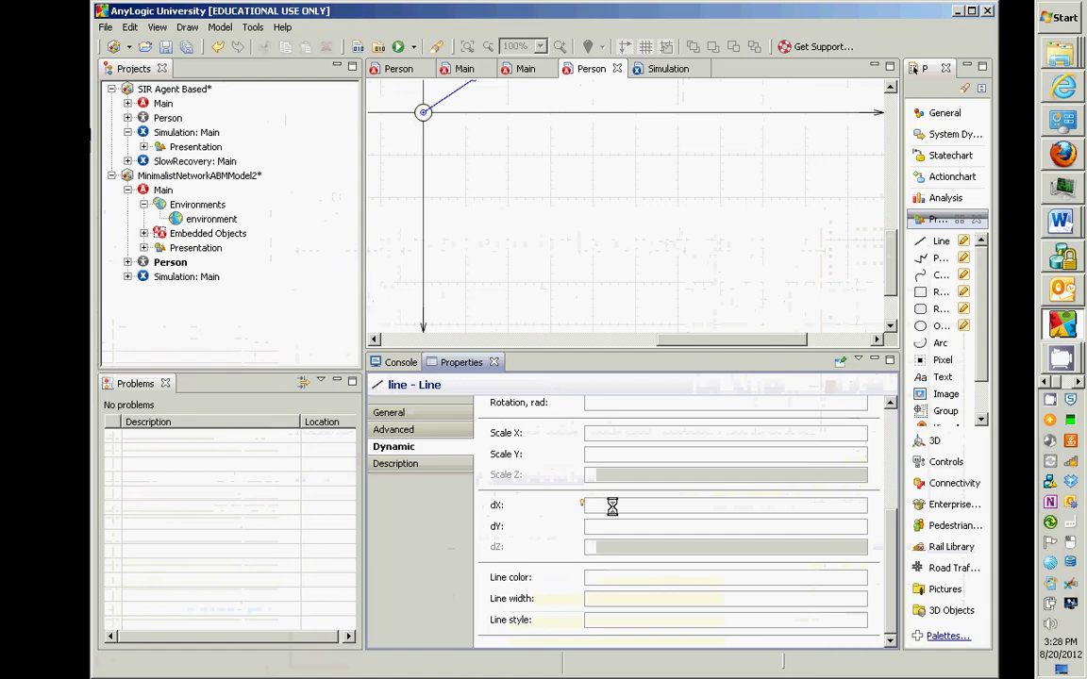
{"action": "left_click", "coordinate": [613, 506]}
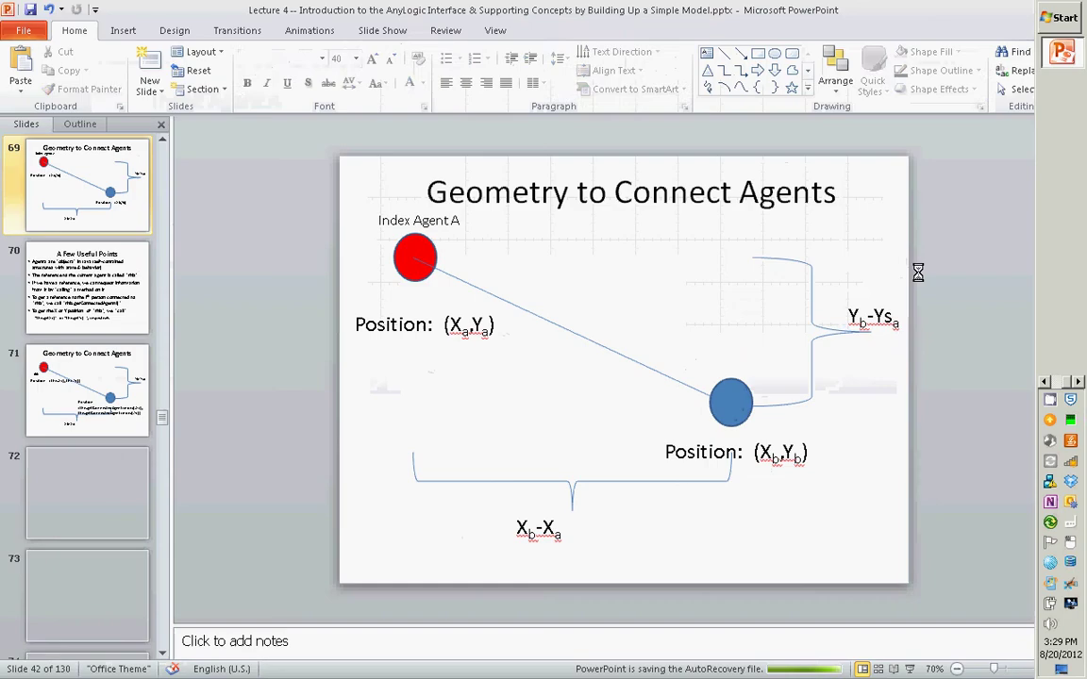
Correct the vertical-difference label from 'Yb-Ysa' to 'Yb-Ya'.
{"action": "key", "text": "BackSpace"}
{"action": "key", "text": "BackSpace"}
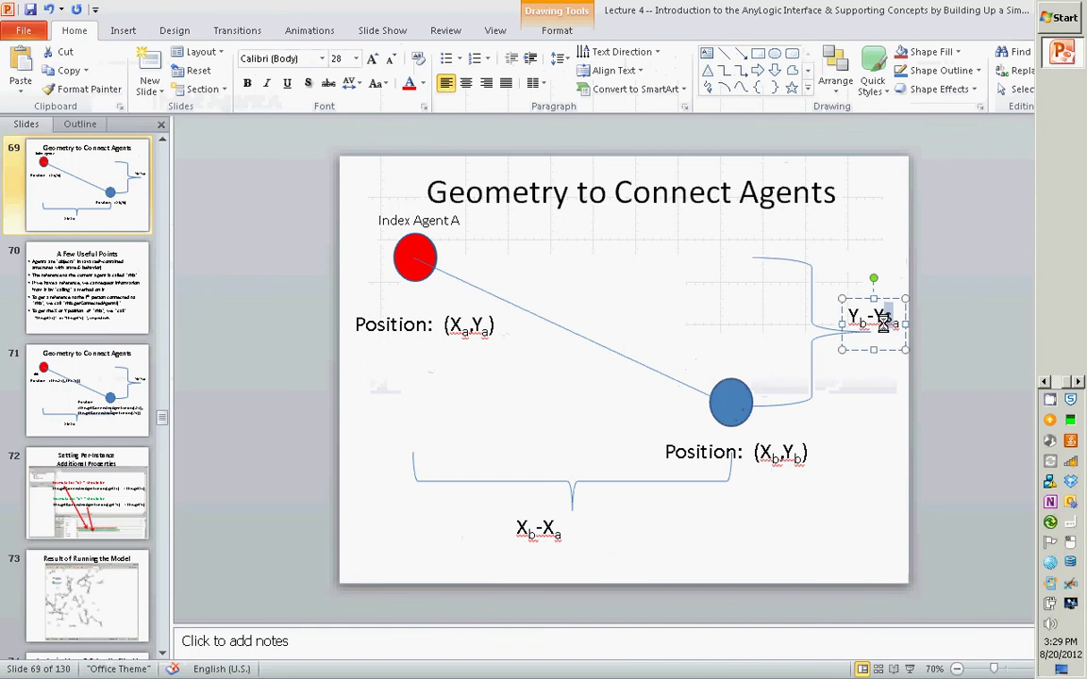
{"action": "type", "text": "a"}
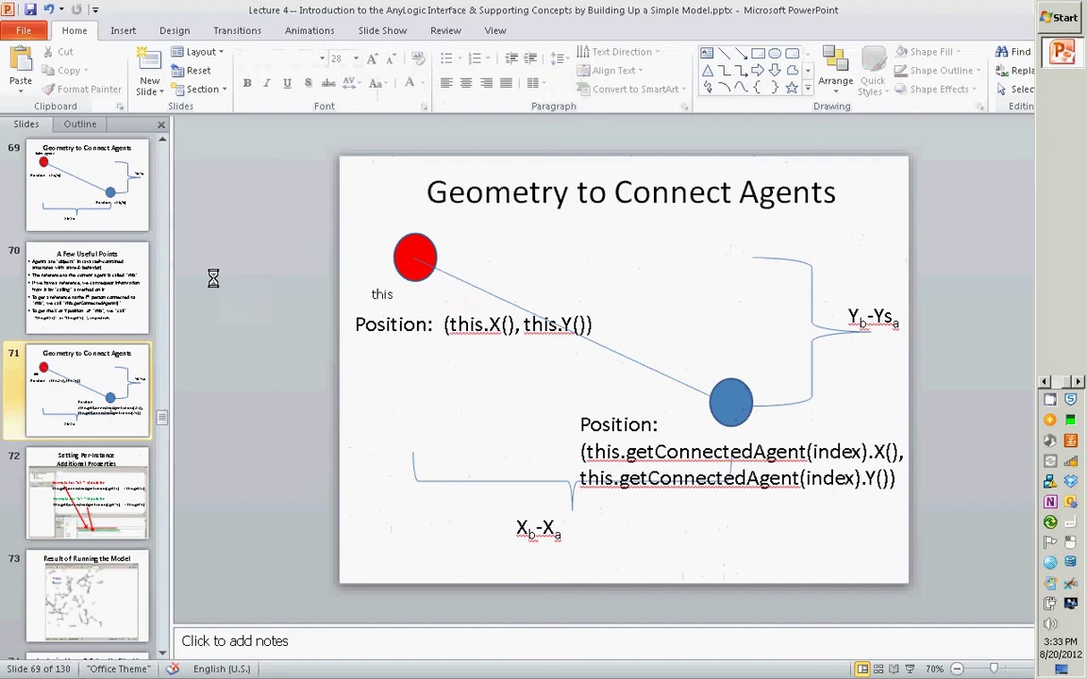
Change the upper position label on slide 71 to (this.getX(), this.getY()).
{"action": "left_click", "coordinate": [487, 321]}
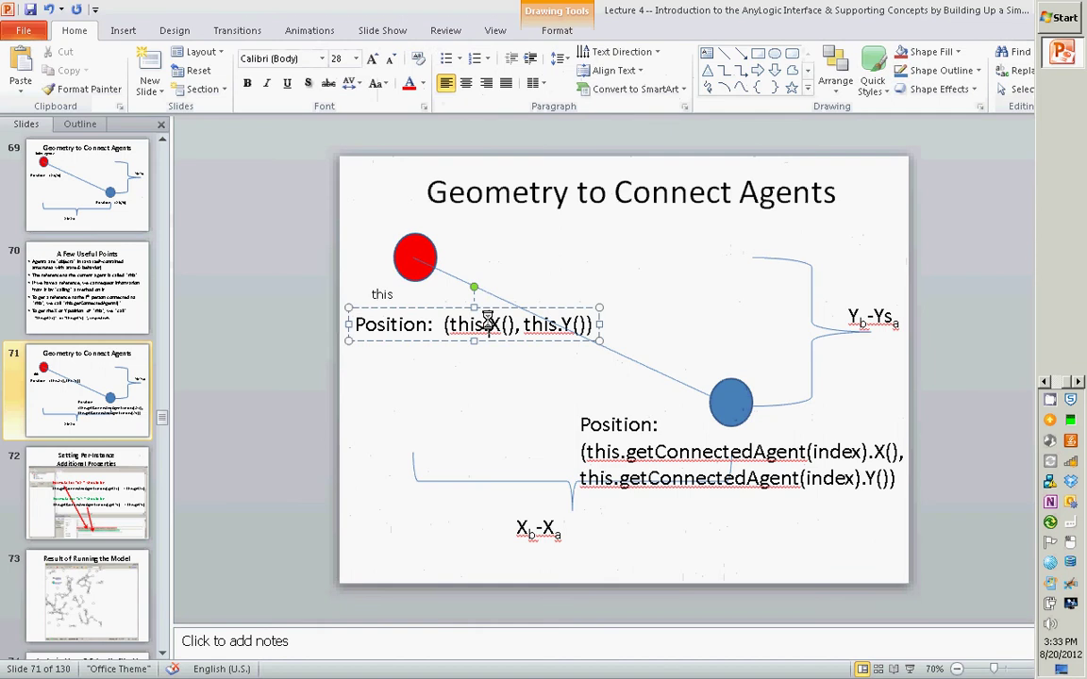
{"action": "type", "text": "get"}
{"action": "left_click", "coordinate": [593, 323]}
{"action": "type", "text": "ge"}
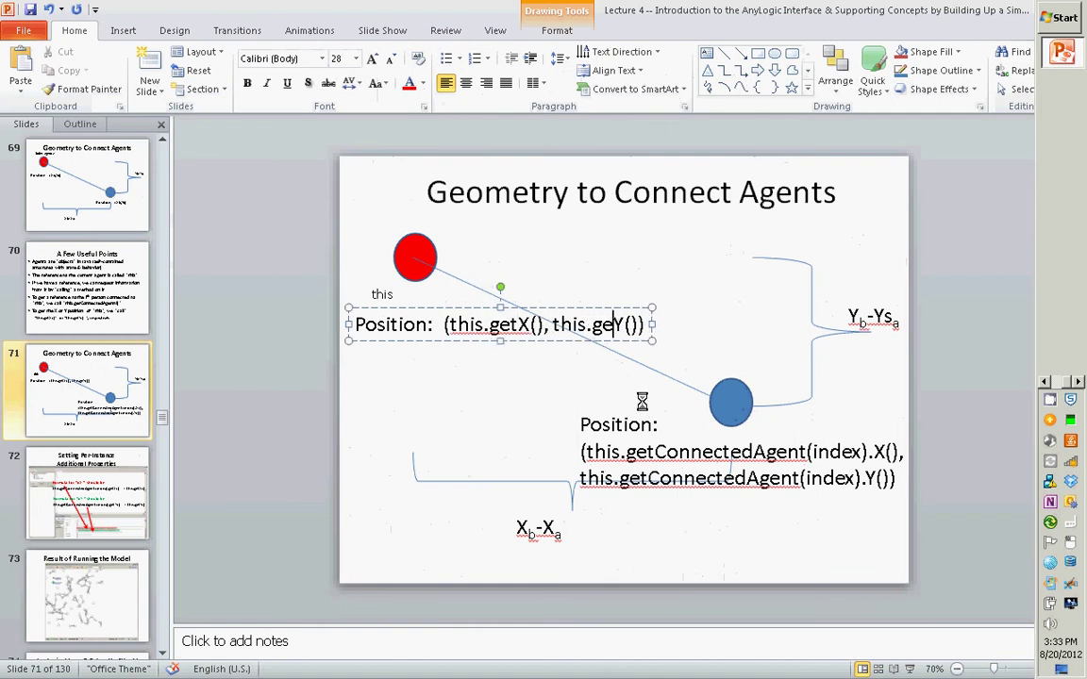
{"action": "type", "text": "t"}
Make the lower label read getConnectedAgent(index).getX()/getY() and shift it slightly left.
{"action": "left_click", "coordinate": [866, 452]}
{"action": "type", "text": "get"}
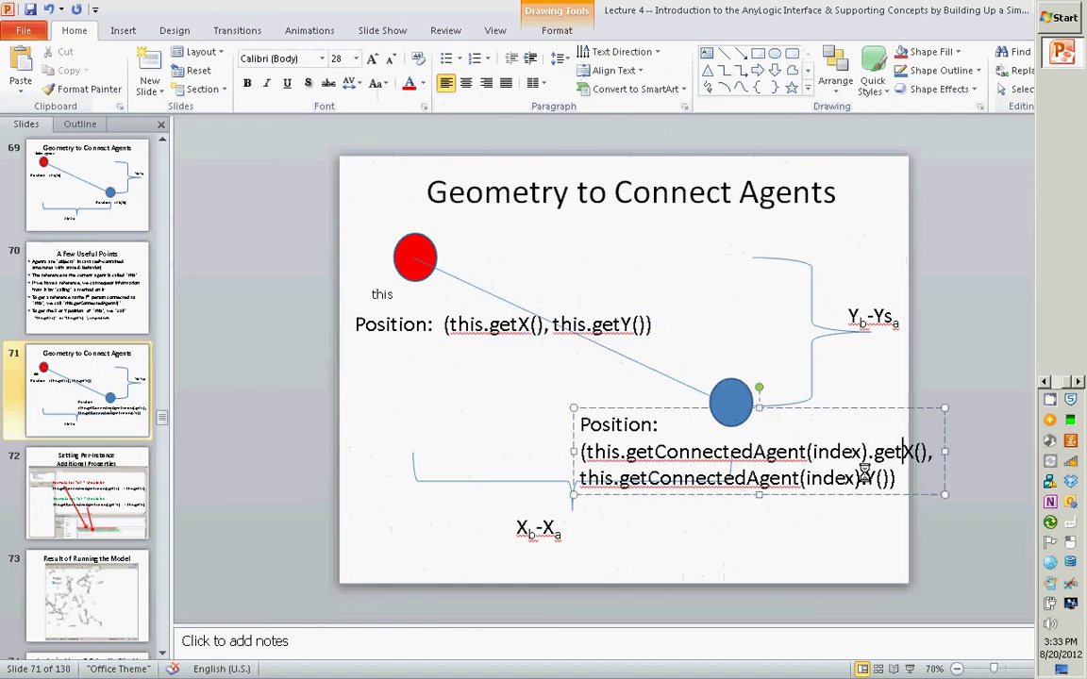
{"action": "left_click", "coordinate": [865, 478]}
{"action": "type", "text": "get"}
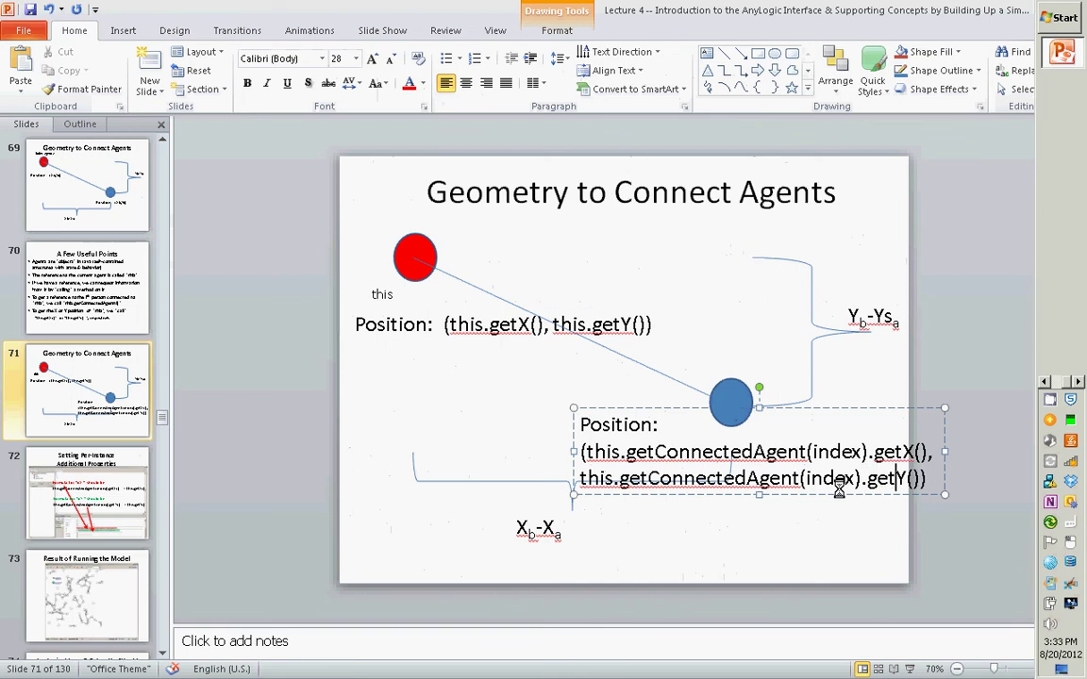
{"action": "left_click_drag", "start_coordinate": [803, 493], "coordinate": [766, 491]}
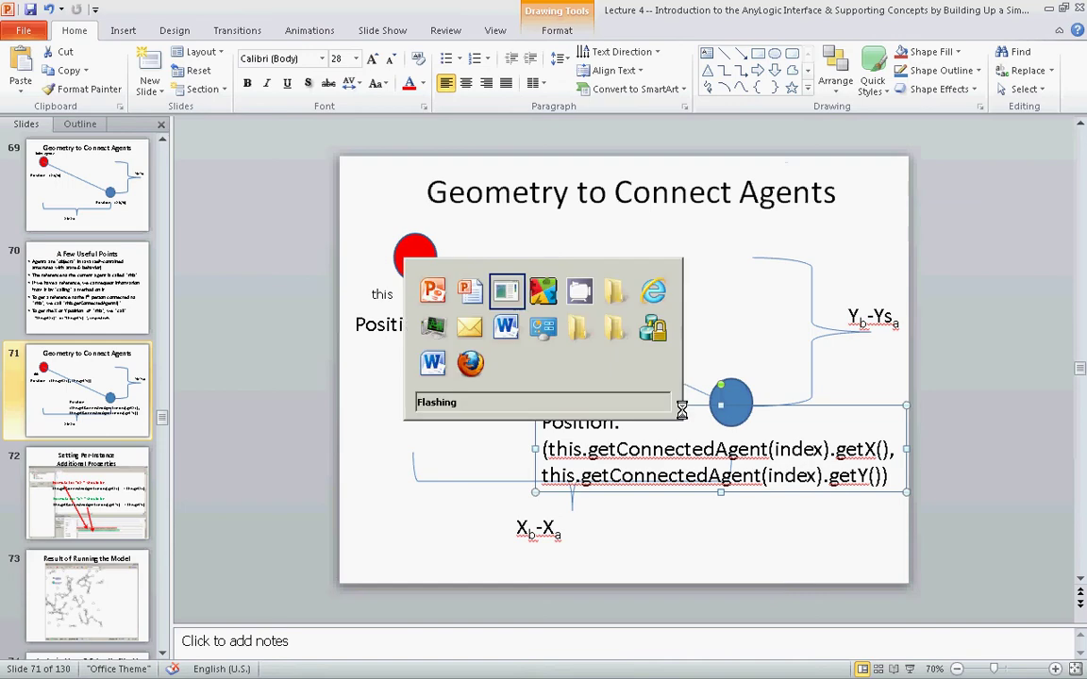
{"action": "key", "text": "Tab"}
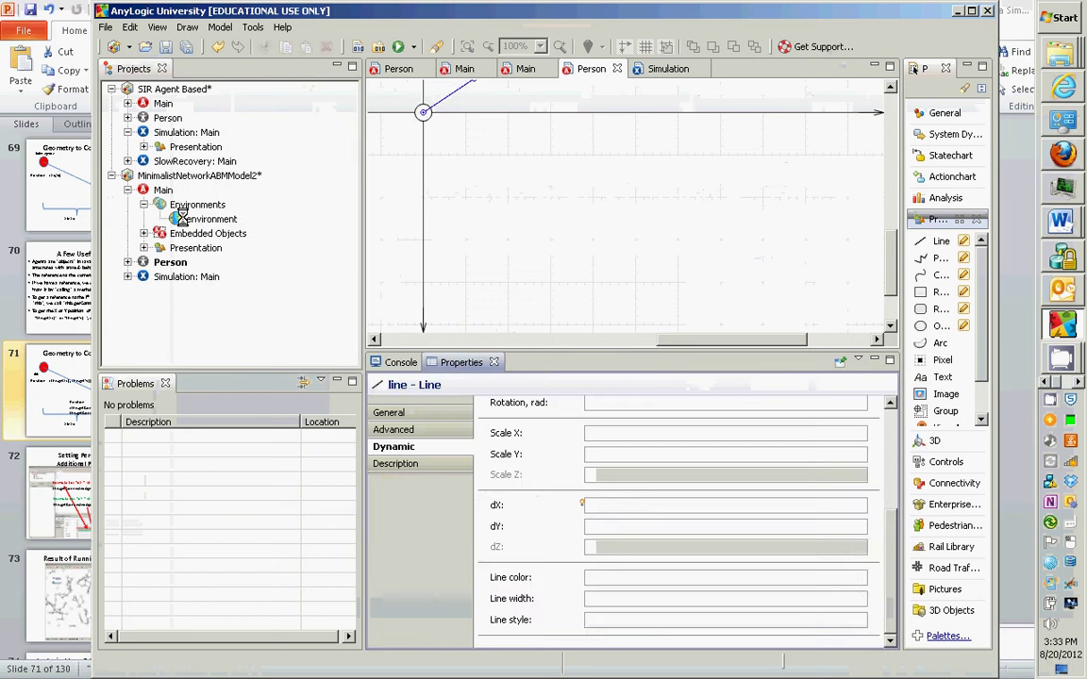
{"action": "left_click", "coordinate": [179, 215]}
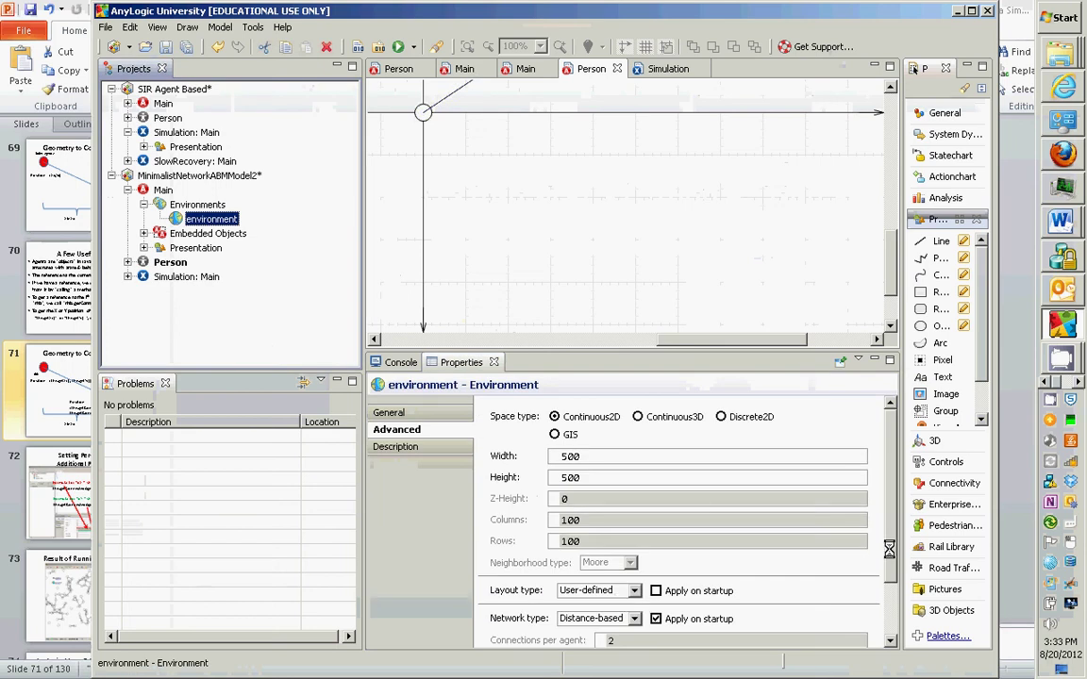
{"action": "scroll", "coordinate": [889, 549], "scroll_direction": "down", "scroll_amount": 2}
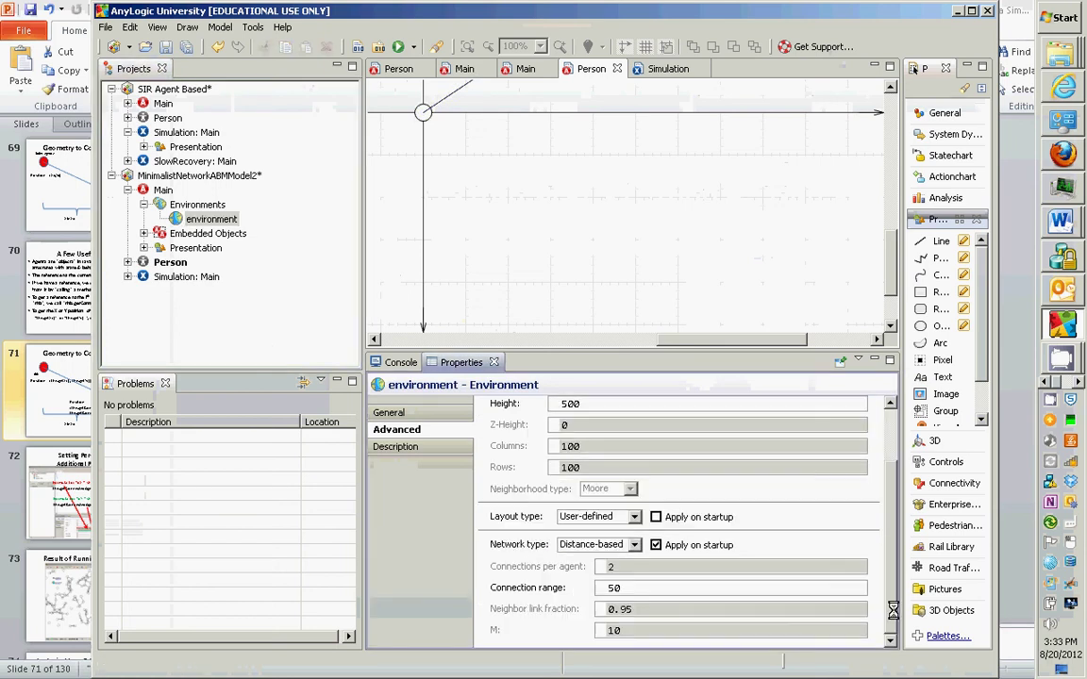
{"action": "double_click", "coordinate": [615, 587]}
{"action": "type", "text": "100"}
{"action": "key", "text": "BackSpace"}
{"action": "key", "text": "BackSpace"}
{"action": "key", "text": "BackSpace"}
{"action": "type", "text": "50"}
Review the Person line's Replication expression and its empty dX field, then return to the slides.
{"action": "left_click", "coordinate": [438, 100]}
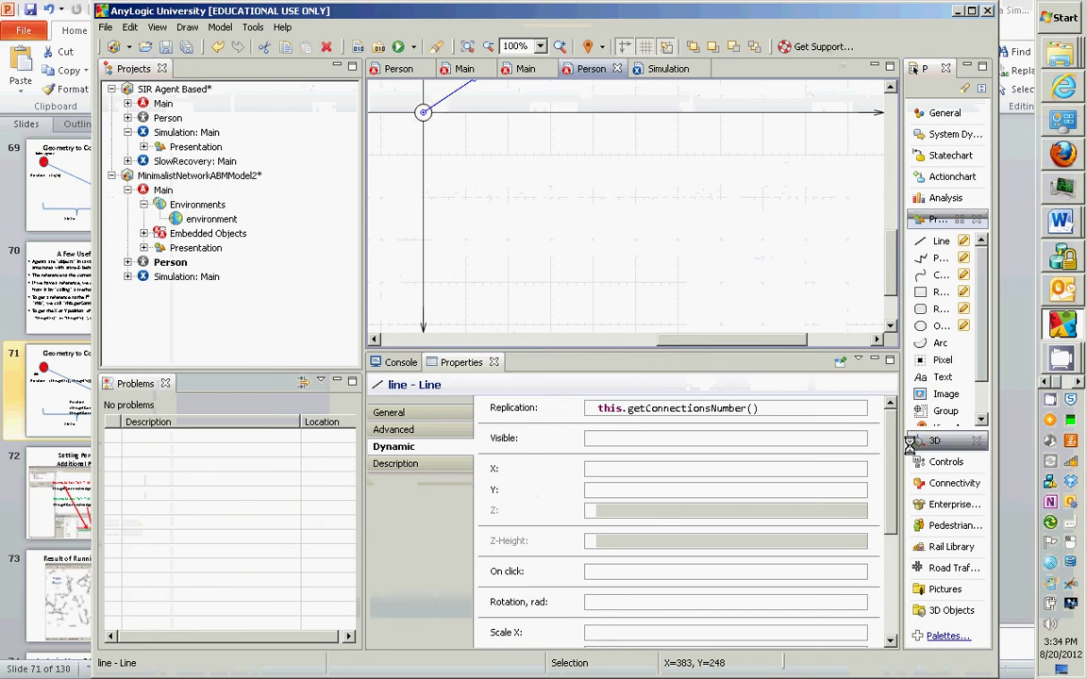
{"action": "scroll", "coordinate": [893, 442], "scroll_direction": "down", "scroll_amount": 3}
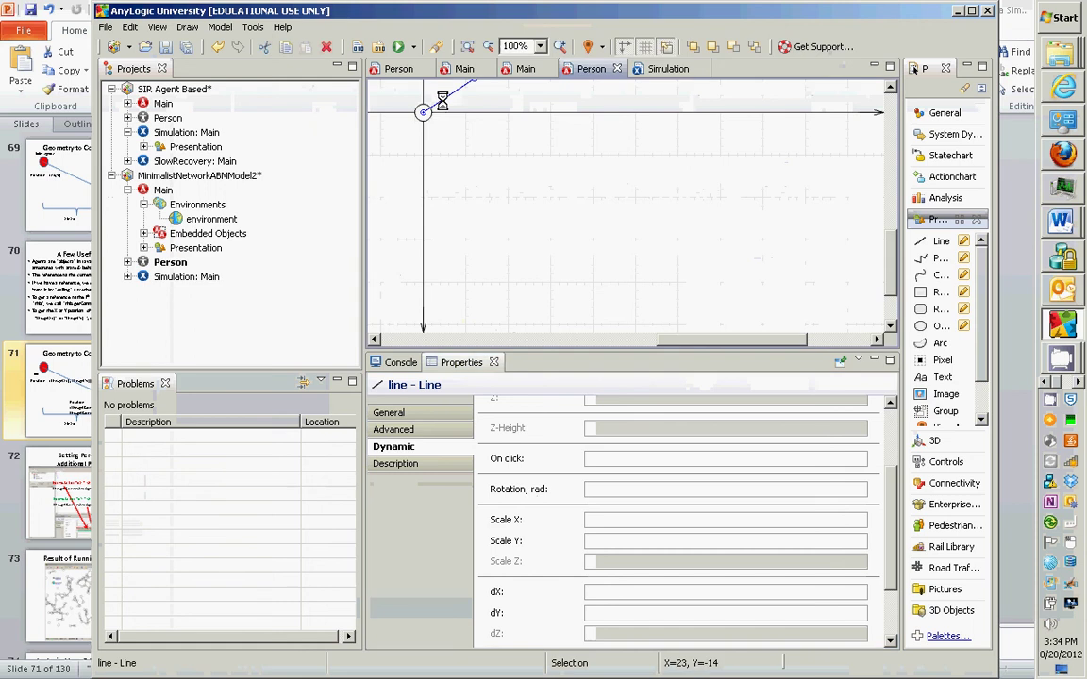
{"action": "scroll", "coordinate": [891, 540], "scroll_direction": "up", "scroll_amount": 1}
{"action": "scroll", "coordinate": [890, 539], "scroll_direction": "up", "scroll_amount": 3}
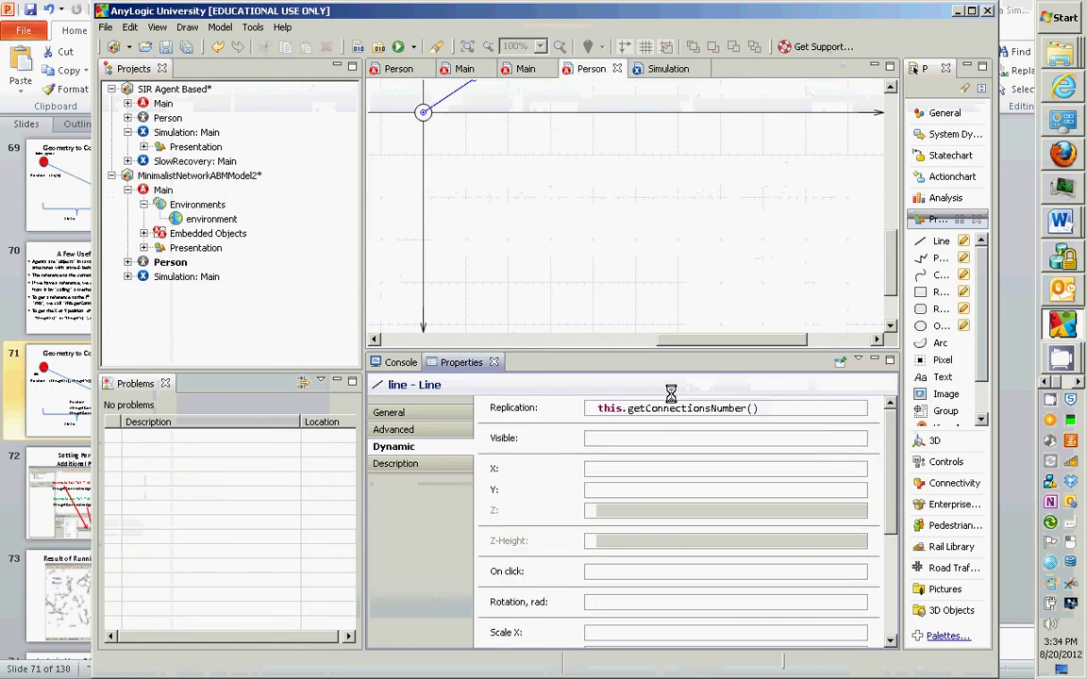
{"action": "left_click_drag", "start_coordinate": [762, 410], "coordinate": [525, 397]}
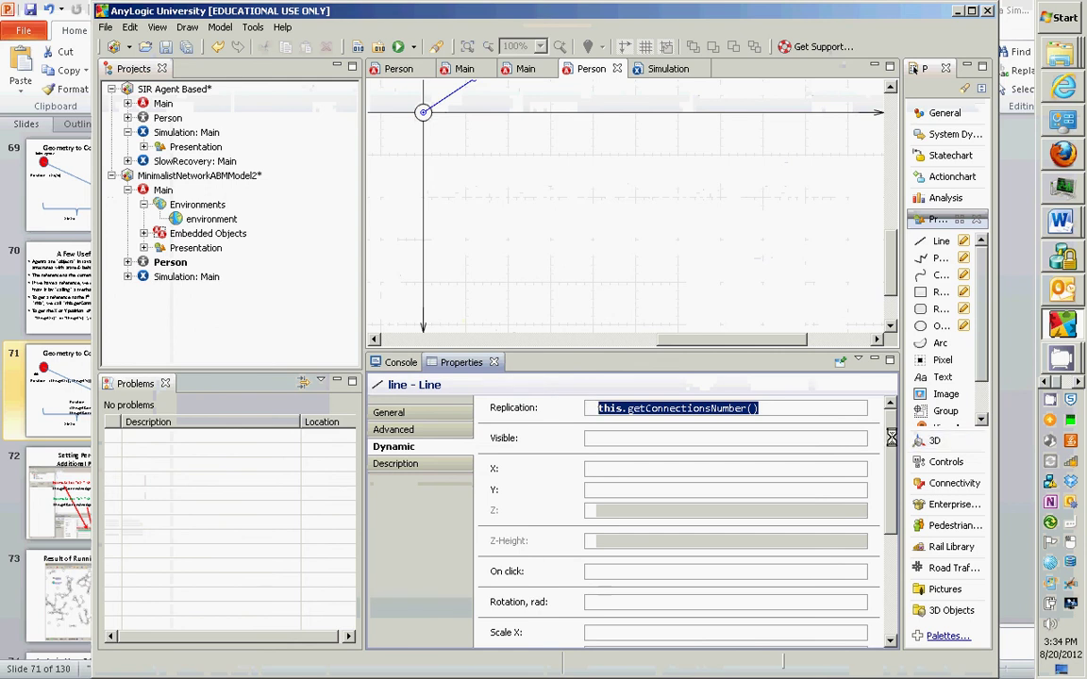
{"action": "scroll", "coordinate": [692, 554], "scroll_direction": "down", "scroll_amount": 5}
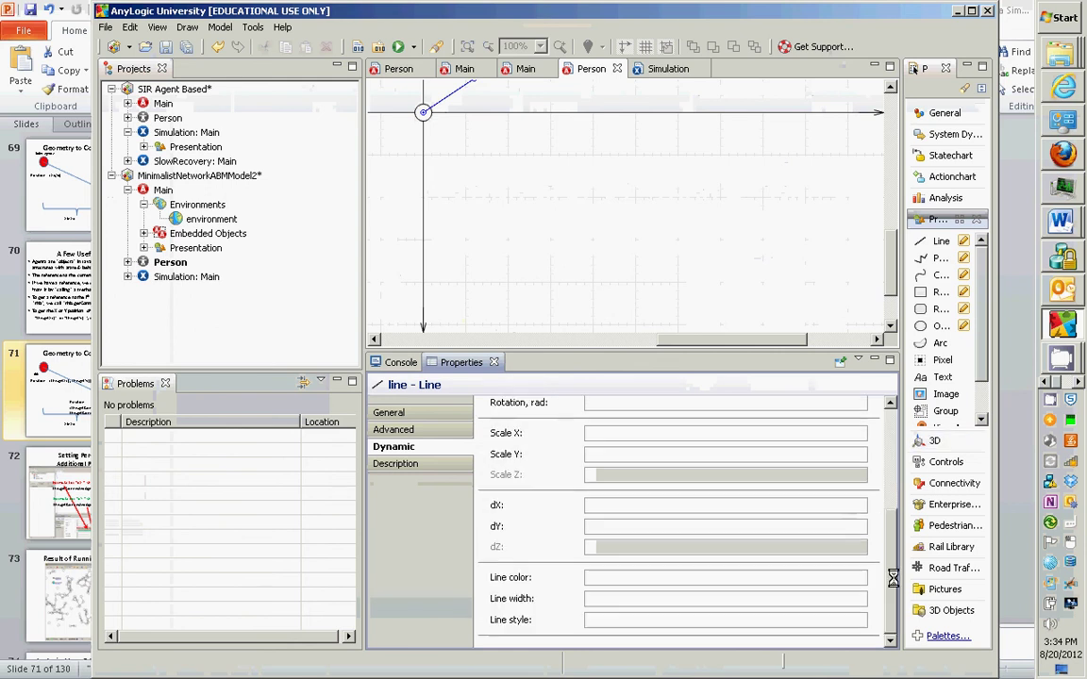
{"action": "left_click", "coordinate": [661, 508]}
{"action": "key", "text": "alt+Tab"}
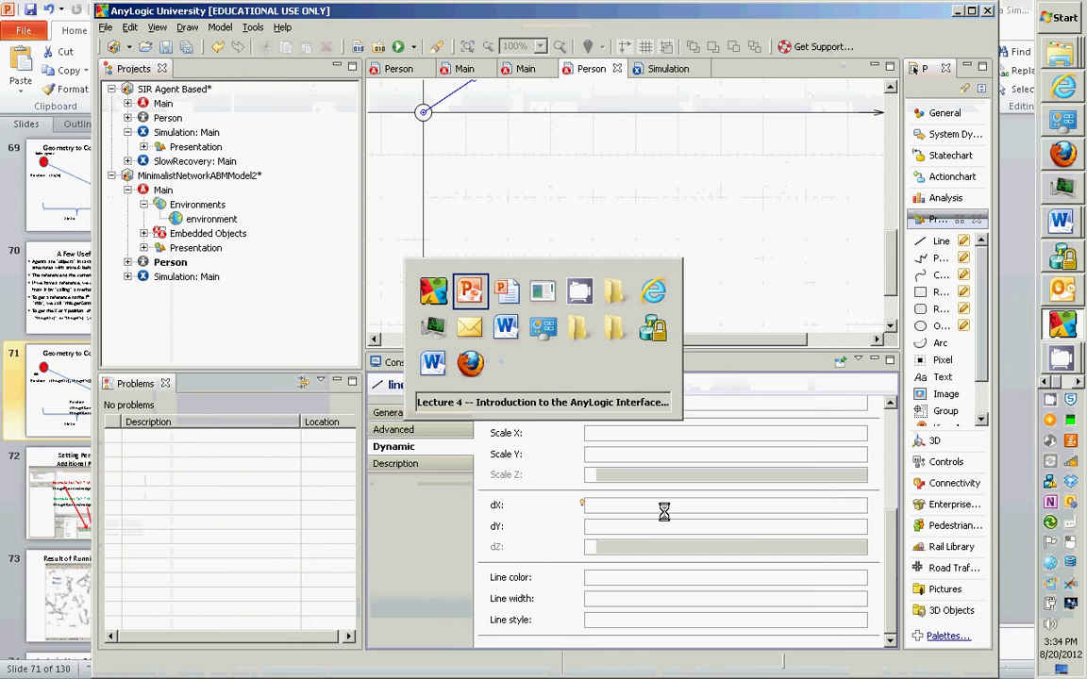
Advance to slide 72 and select the dX formula's opening this.getConnectedAgent(index) text.
{"action": "key", "text": "Page_Down"}
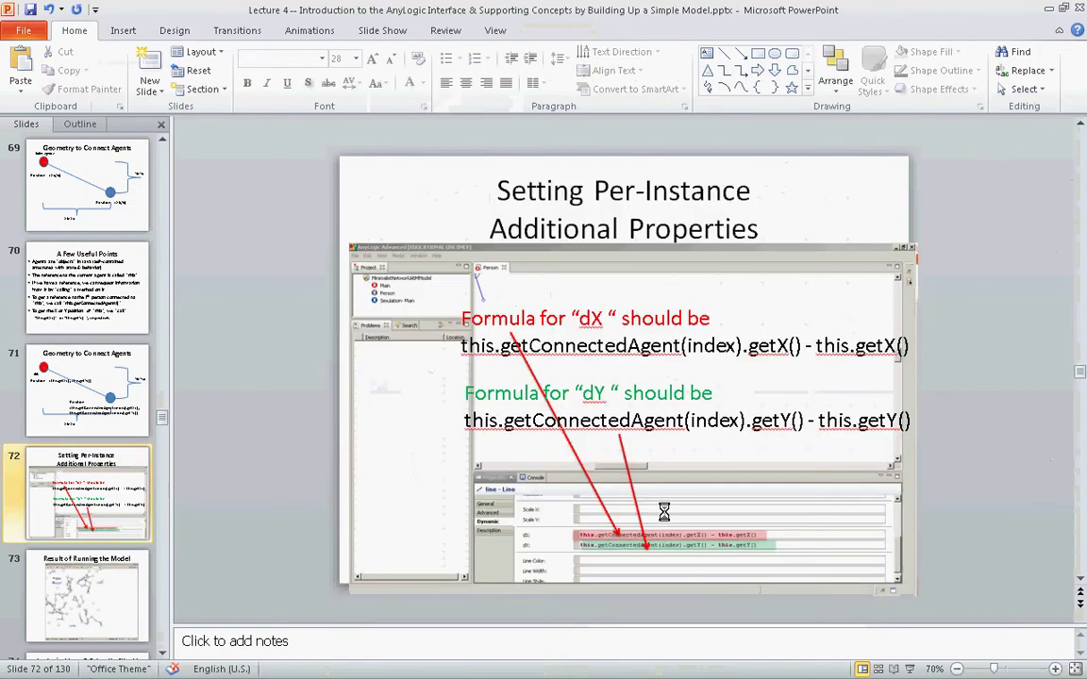
{"action": "left_click", "coordinate": [506, 346]}
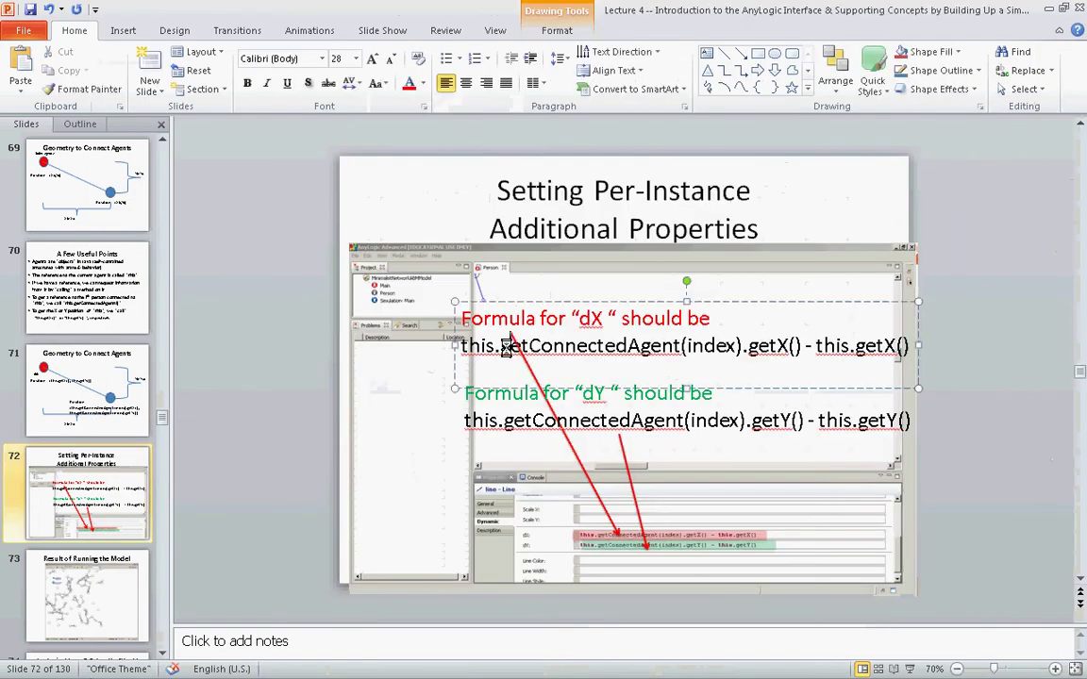
{"action": "double_click", "coordinate": [507, 346]}
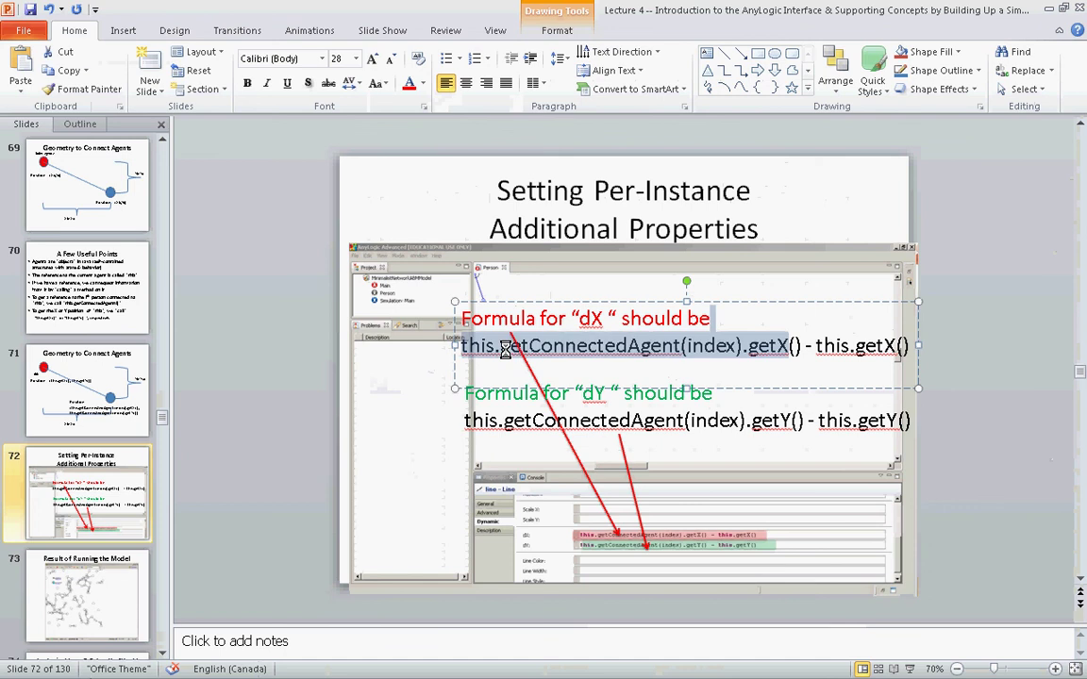
{"action": "key", "text": "Right"}
{"action": "double_click", "coordinate": [506, 346]}
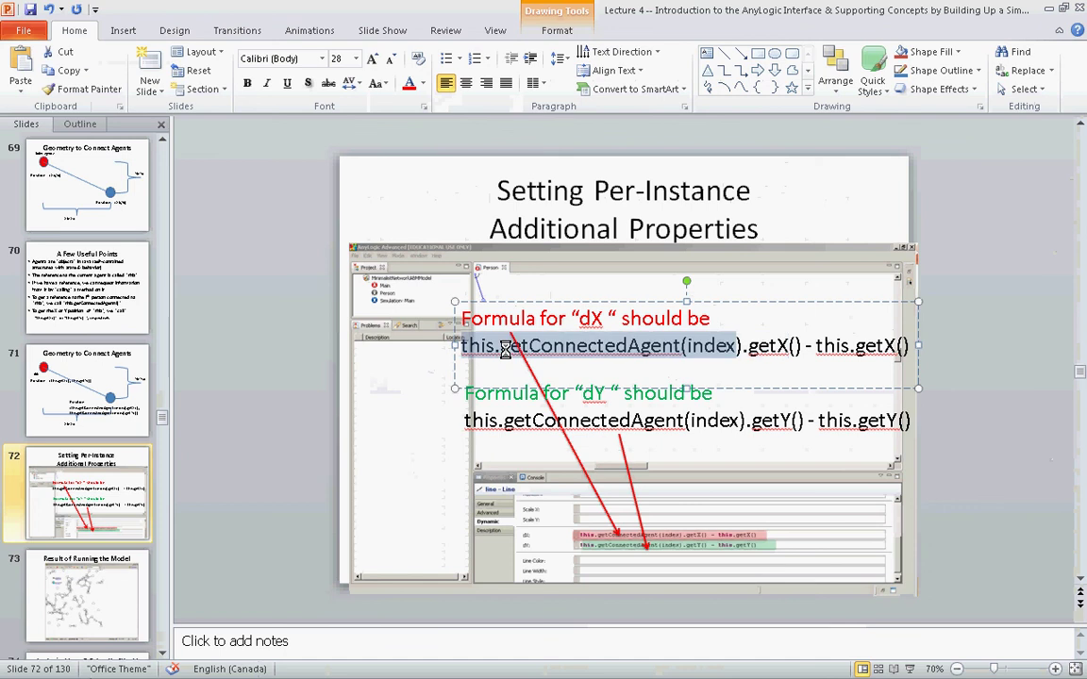
{"action": "key", "text": "shift+Left"}
{"action": "key", "text": "shift+Left"}
{"action": "key", "text": "shift+Left"}
{"action": "key", "text": "shift+Left"}
{"action": "key", "text": "shift+Left"}
{"action": "key", "text": "shift+Left"}
{"action": "key", "text": "shift+Left"}
{"action": "key", "text": "shift+Left"}
{"action": "key", "text": "shift+Left"}
{"action": "key", "text": "shift+Left"}
{"action": "key", "text": "shift+Left"}
{"action": "key", "text": "shift+Left"}
{"action": "key", "text": "shift+Left"}
{"action": "key", "text": "shift+Left"}
{"action": "key", "text": "shift+Left"}
{"action": "key", "text": "shift+Left"}
{"action": "key", "text": "shift+Left"}
{"action": "key", "text": "shift+Left"}
{"action": "key", "text": "shift+Left"}
{"action": "key", "text": "shift+Left"}
{"action": "key", "text": "shift+Left"}
{"action": "key", "text": "shift+Left"}
{"action": "key", "text": "shift+Left"}
{"action": "key", "text": "shift+Left"}
{"action": "key", "text": "shift+Left"}
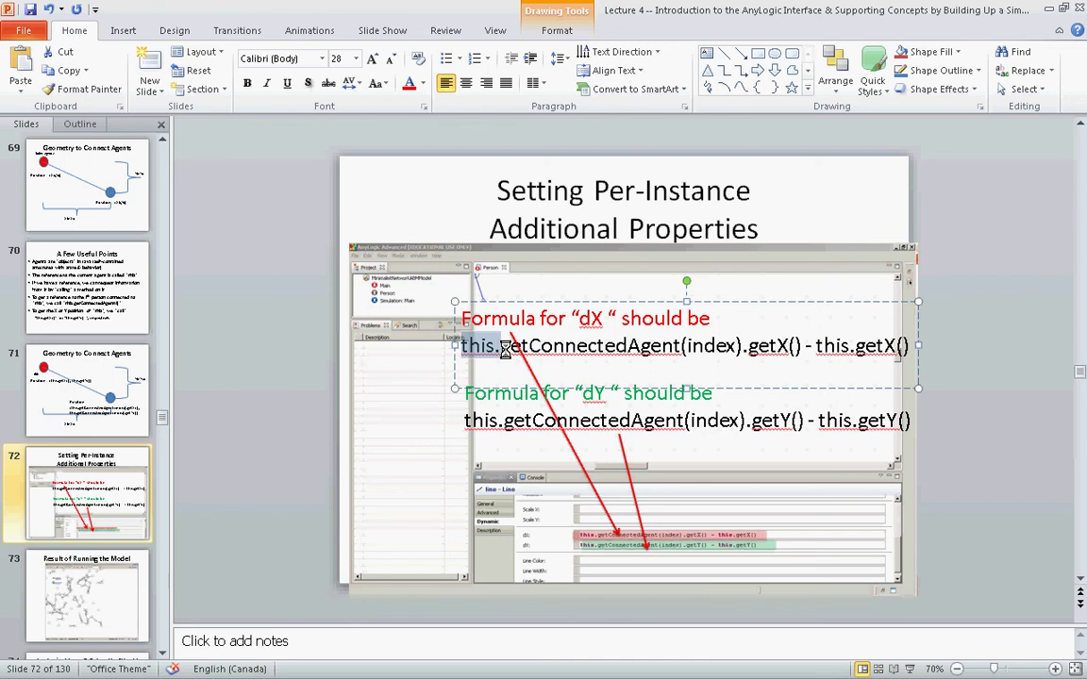
{"action": "key", "text": "ctrl+shift+Right"}
{"action": "key", "text": "ctrl+shift+Right"}
{"action": "key", "text": "ctrl+shift+Right"}
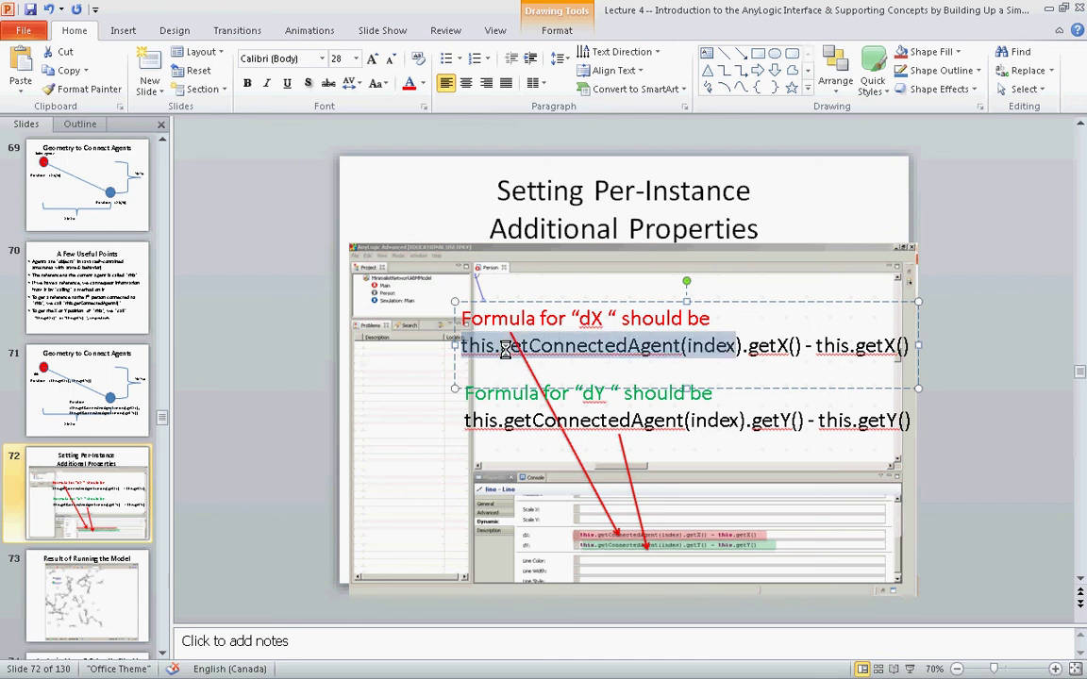
{"action": "key", "text": "shift+Right"}
Extend the slide selection through .getX and focus AnyLogic's empty dX field.
{"action": "key", "text": "alt+Tab"}
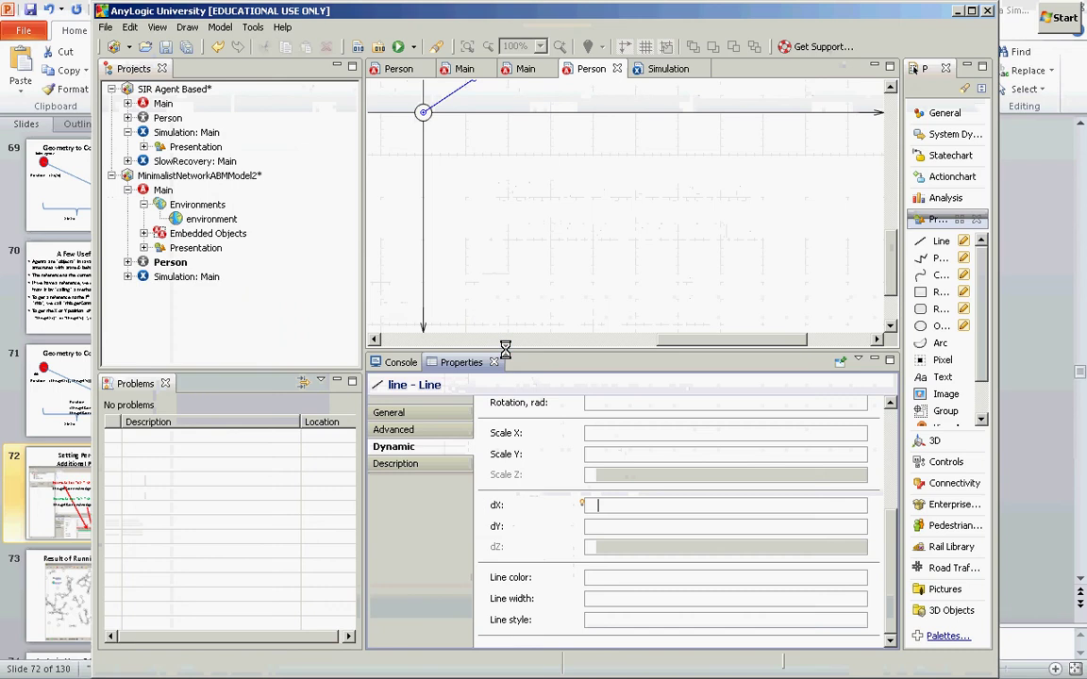
{"action": "key", "text": "alt+Tab"}
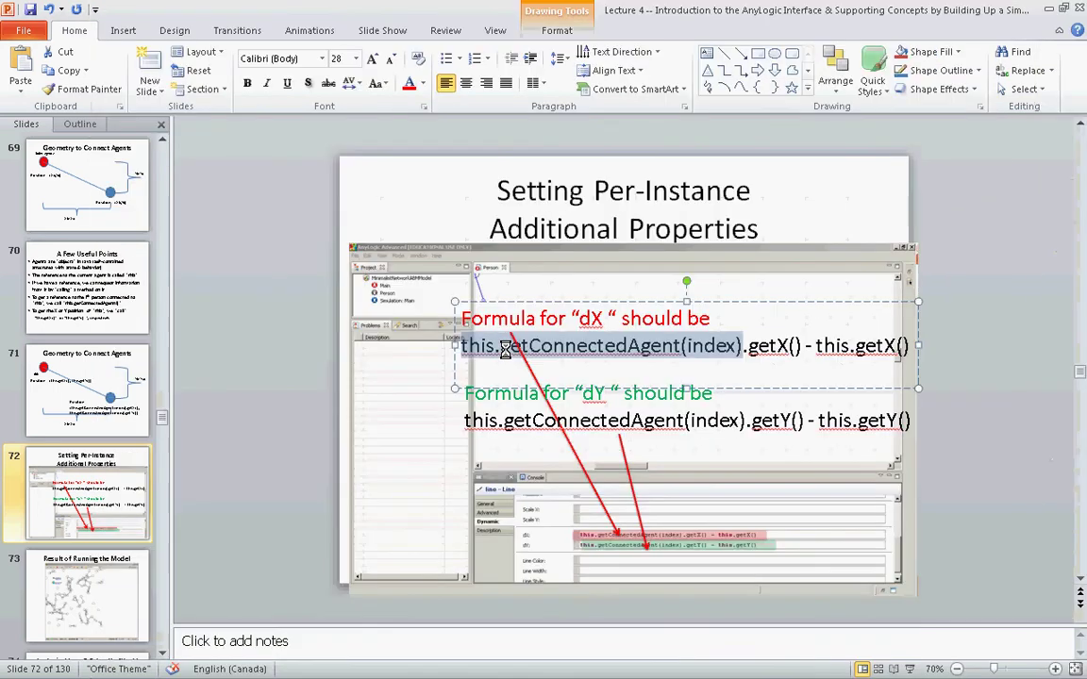
{"action": "key", "text": "ctrl+shift+Right"}
{"action": "key", "text": "alt+Tab"}
{"action": "left_click", "coordinate": [585, 506]}
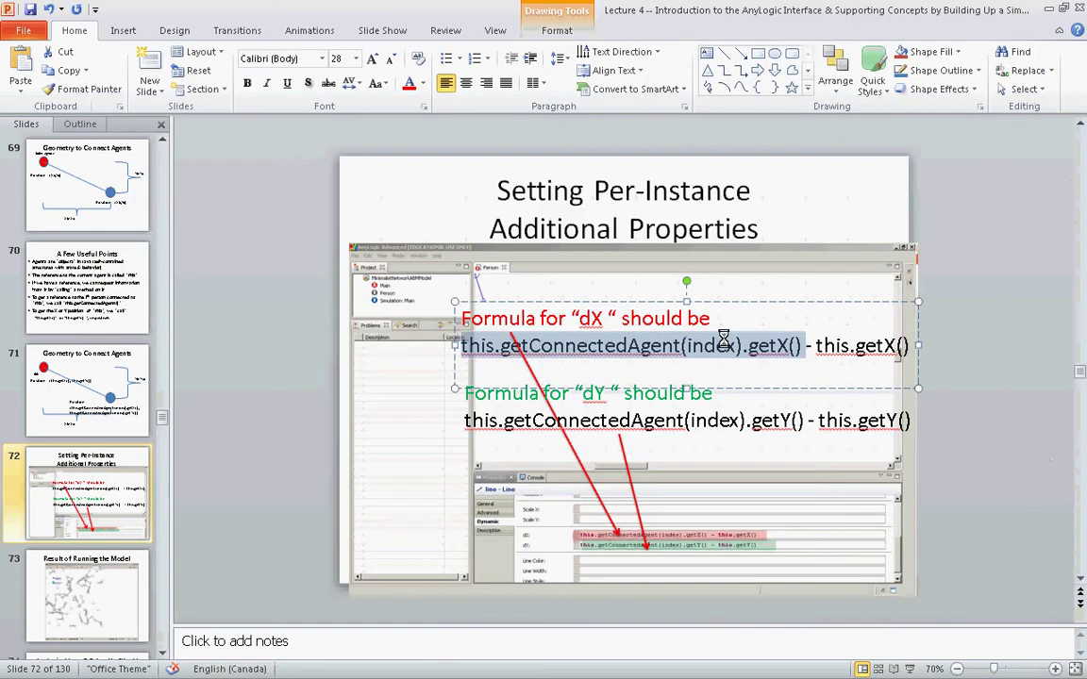
Select the whole slide formula this.getConnectedAgent(index).getX() - this.getX().
{"action": "left_click", "coordinate": [723, 340]}
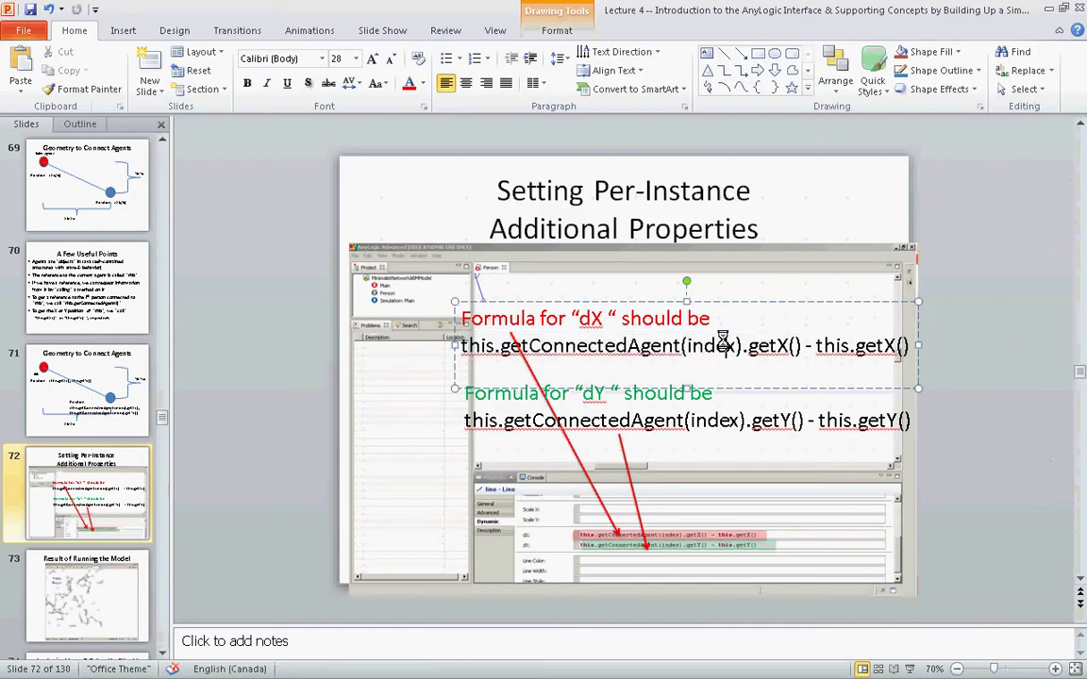
{"action": "triple_click", "coordinate": [723, 339]}
{"action": "left_click", "coordinate": [723, 339]}
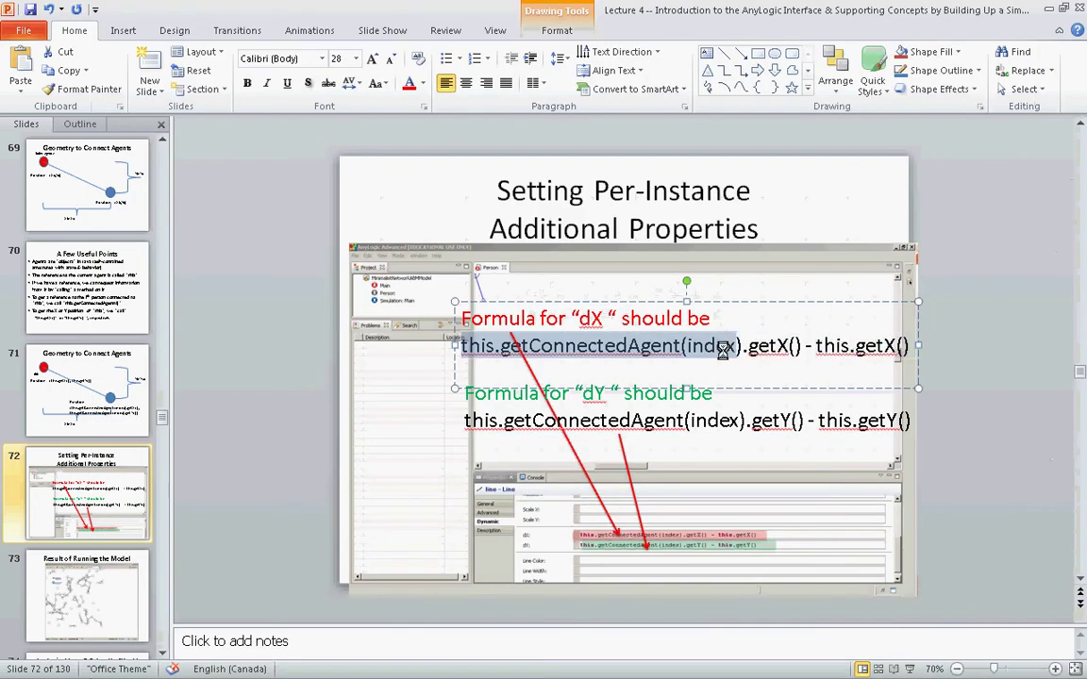
{"action": "key", "text": "Up"}
{"action": "key", "text": "shift+Down"}
{"action": "key", "text": "shift+Right"}
{"action": "key", "text": "shift+Right"}
{"action": "key", "text": "shift+Right"}
{"action": "key", "text": "shift+Right"}
{"action": "key", "text": "shift+Right"}
{"action": "key", "text": "shift+Right"}
{"action": "key", "text": "shift+Right"}
{"action": "key", "text": "shift+Right"}
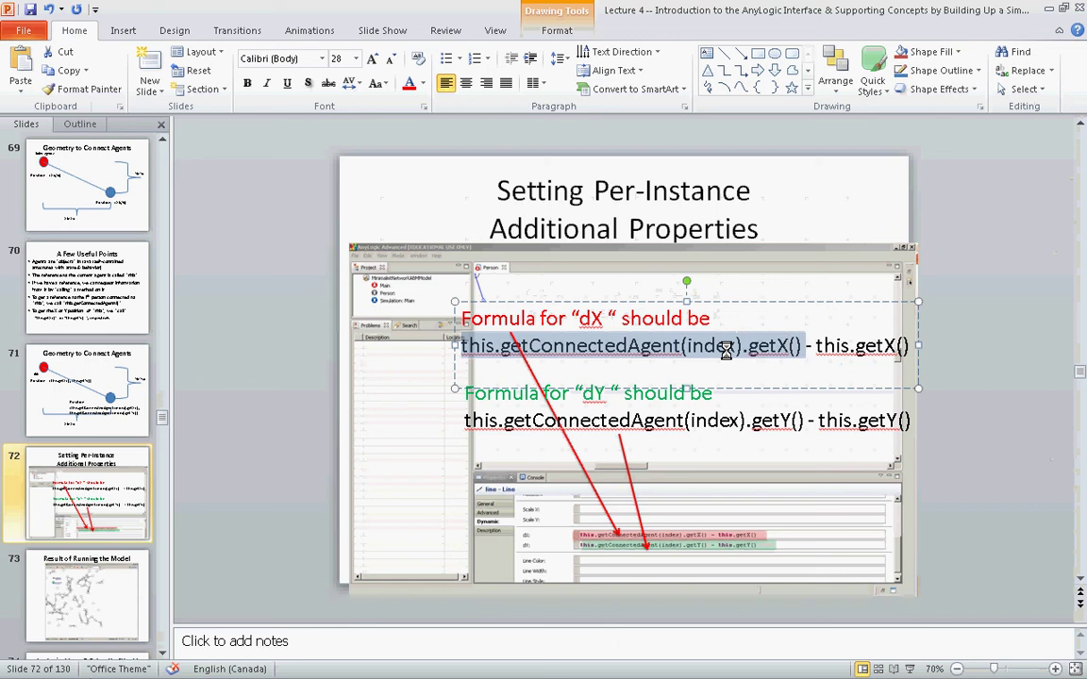
{"action": "key", "text": "shift+Right"}
{"action": "key", "text": "shift+Right"}
{"action": "key", "text": "shift+Right"}
{"action": "key", "text": "shift+Right"}
{"action": "key", "text": "shift+Right"}
{"action": "key", "text": "shift+Right"}
{"action": "key", "text": "shift+Right"}
{"action": "key", "text": "shift+Right"}
{"action": "key", "text": "shift+Right"}
{"action": "key", "text": "shift+Right"}
{"action": "key", "text": "shift+Right"}
{"action": "key", "text": "shift+Right"}
{"action": "key", "text": "shift+Right"}
{"action": "key", "text": "shift+Right"}
{"action": "key", "text": "ctrl+c"}
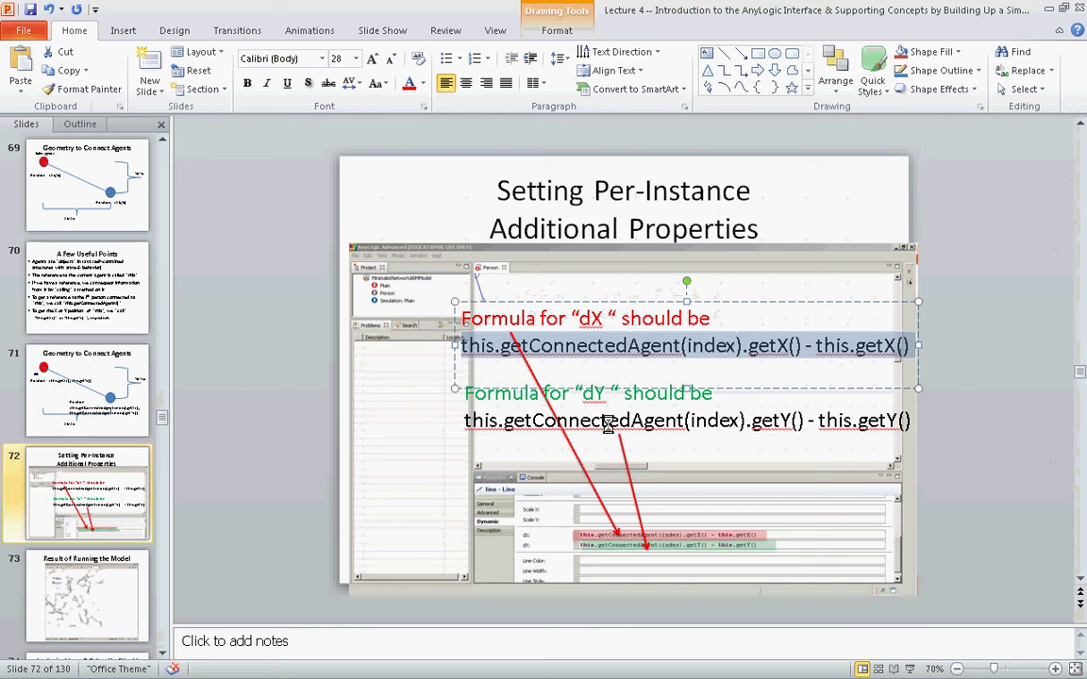
Paste this.getConnectedAgent(index).getX() - this.getX() into both the line's dX and dY fields.
{"action": "key", "text": "alt+Tab"}
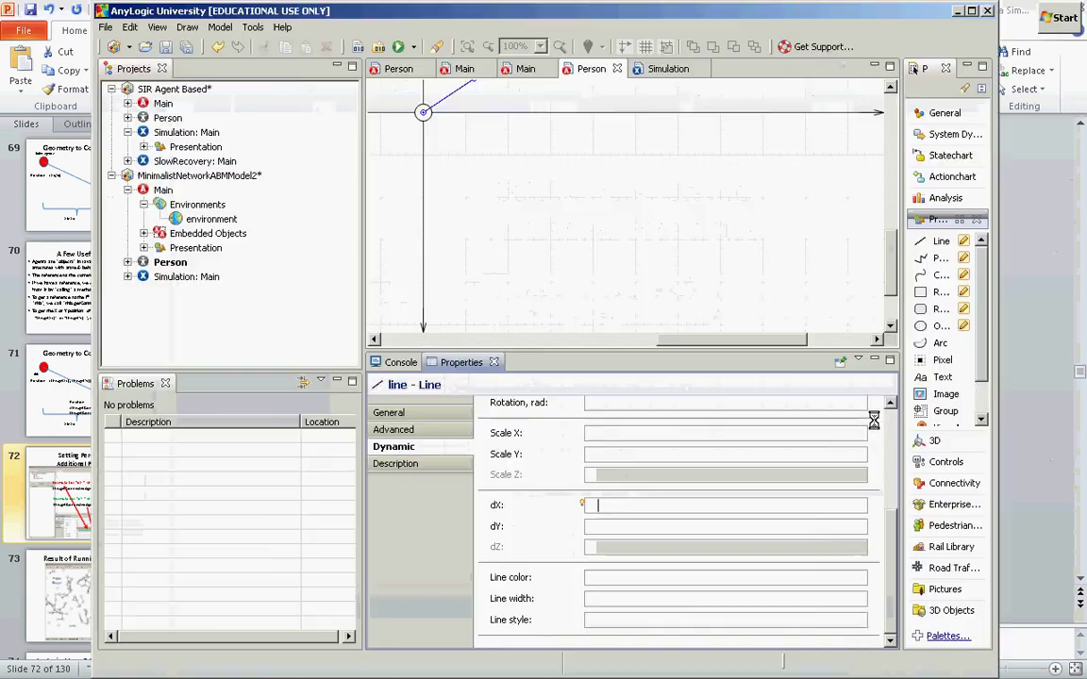
{"action": "key", "text": "ctrl+v"}
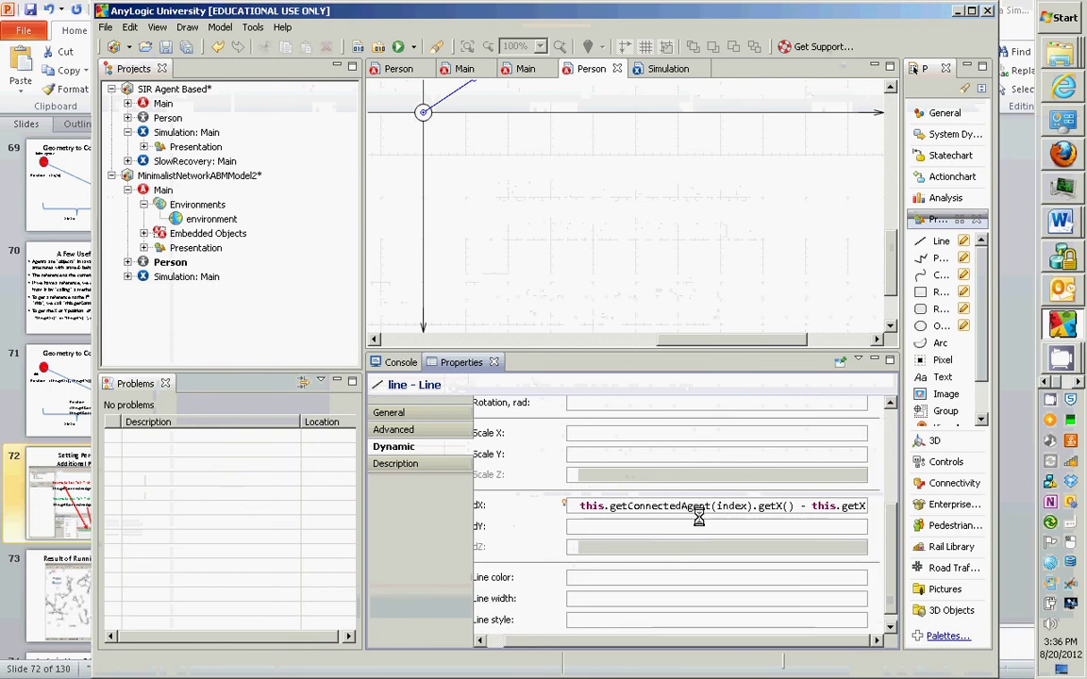
{"action": "left_click", "coordinate": [691, 526]}
{"action": "type", "text": "this.getConnectedAgent(index).getX() - this.getX()"}
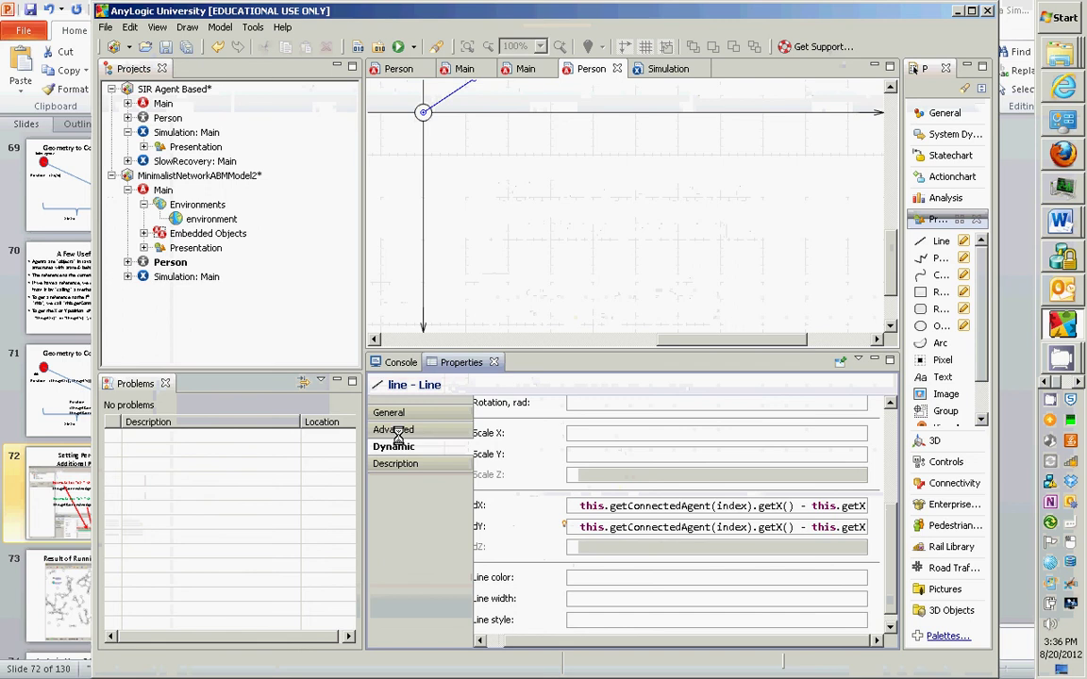
{"action": "left_click", "coordinate": [625, 506]}
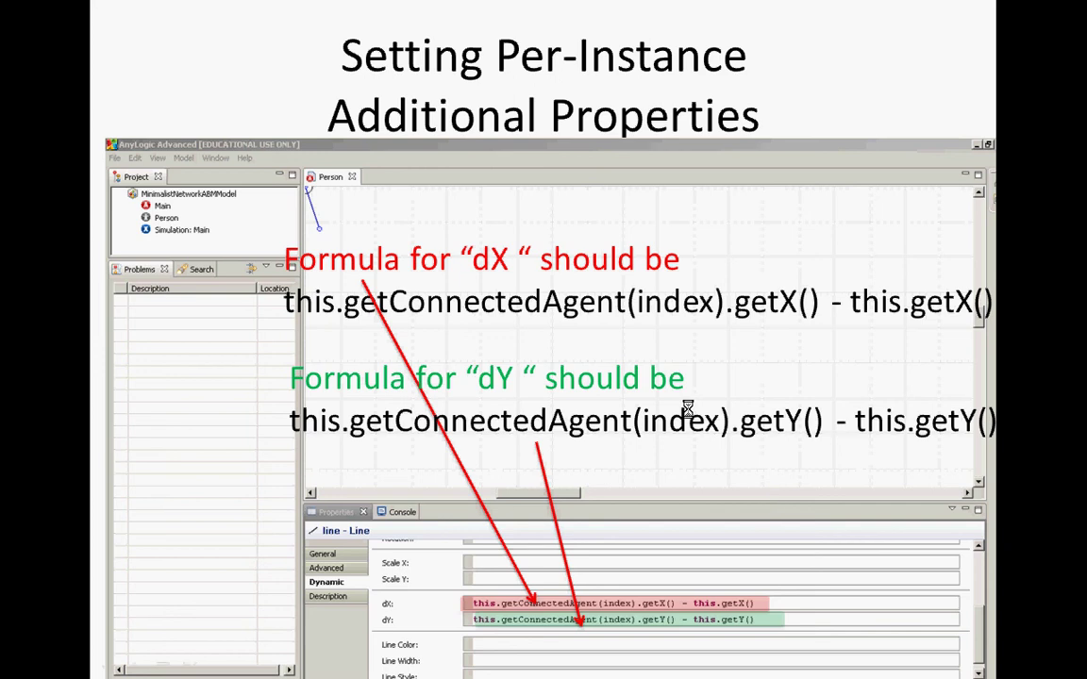
Present slide 72's dX and dY formulas full-screen, then switch to another program.
{"action": "key", "text": "alt+Tab"}
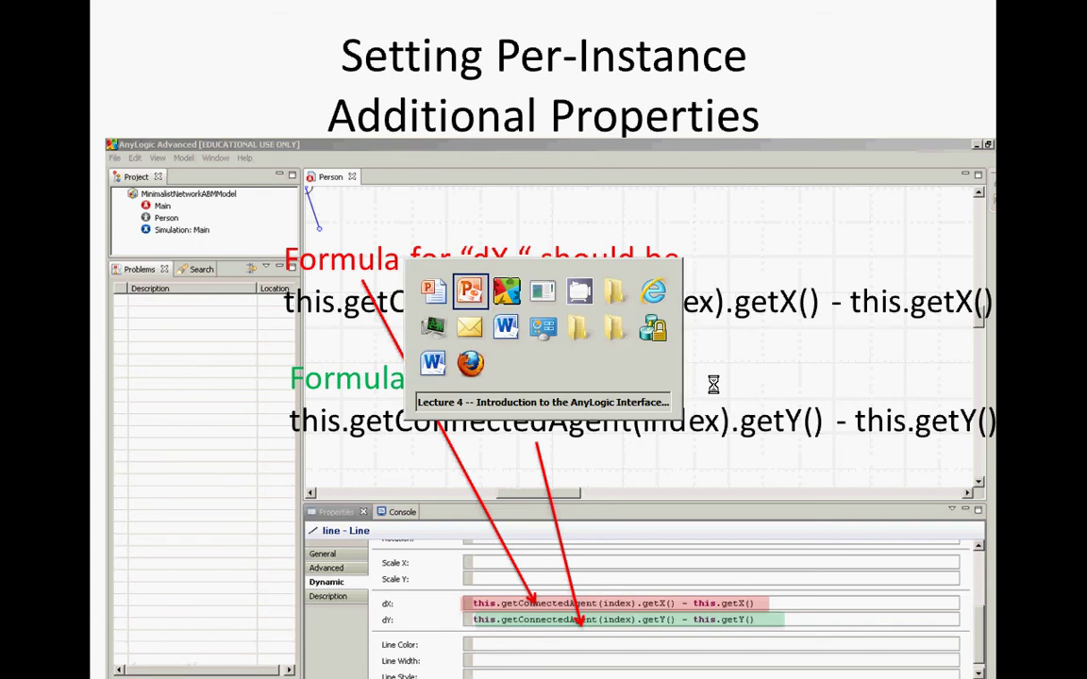
Return to AnyLogic and select the line's Replication expression this.getConnectionsNumber().
{"action": "key", "text": "alt+Tab"}
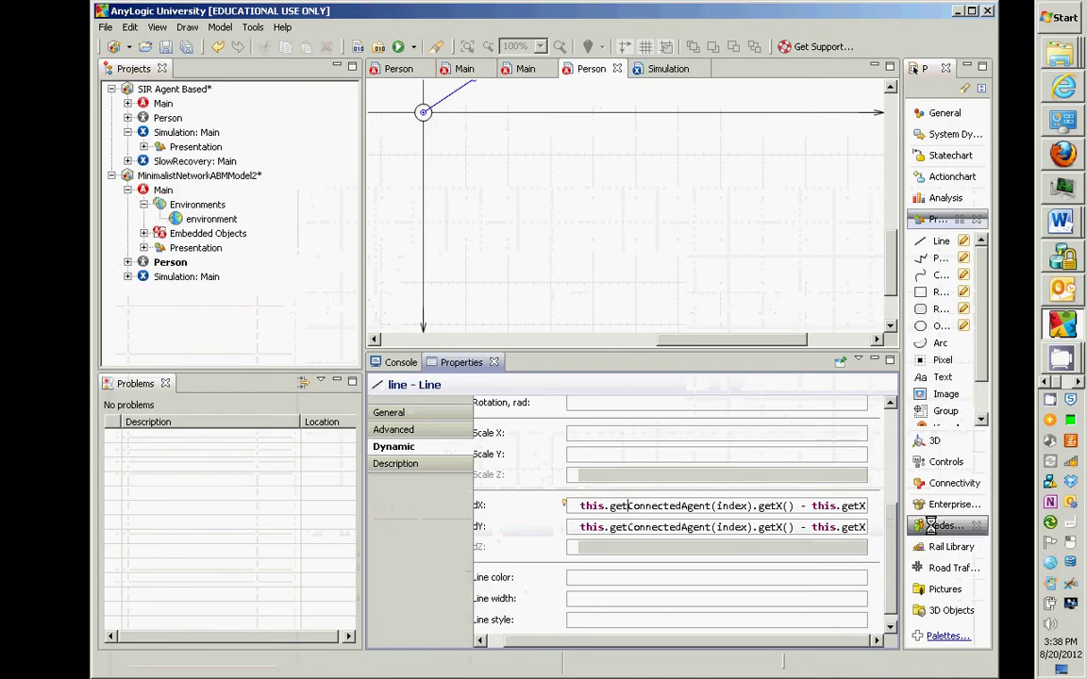
{"action": "scroll", "coordinate": [888, 537], "scroll_direction": "up", "scroll_amount": 5}
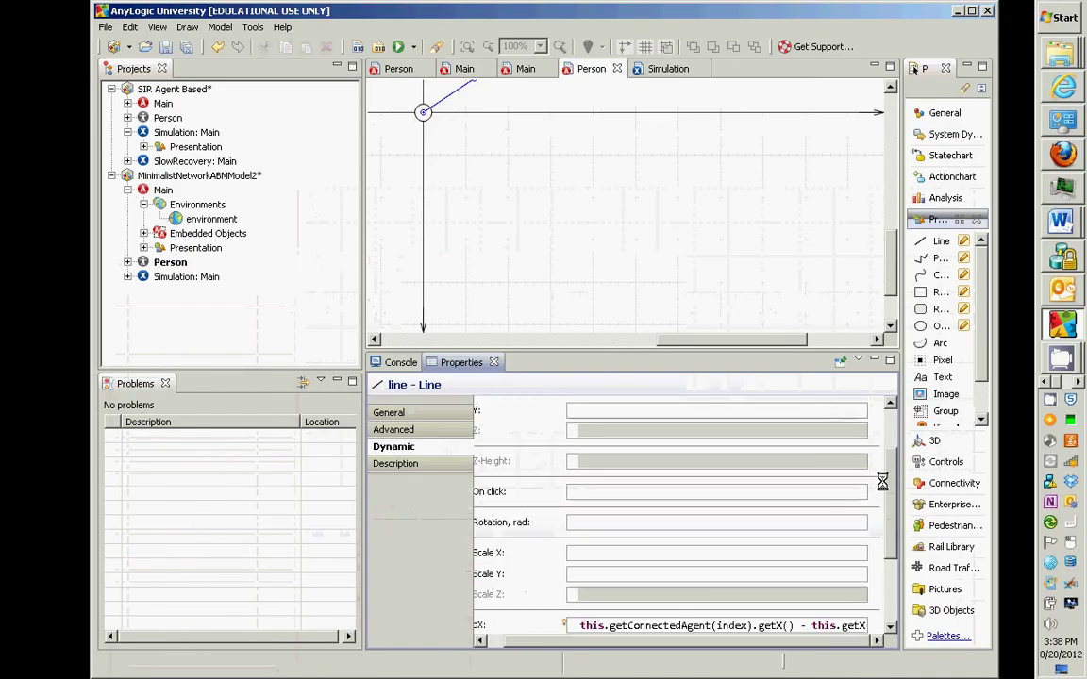
{"action": "left_click", "coordinate": [511, 641]}
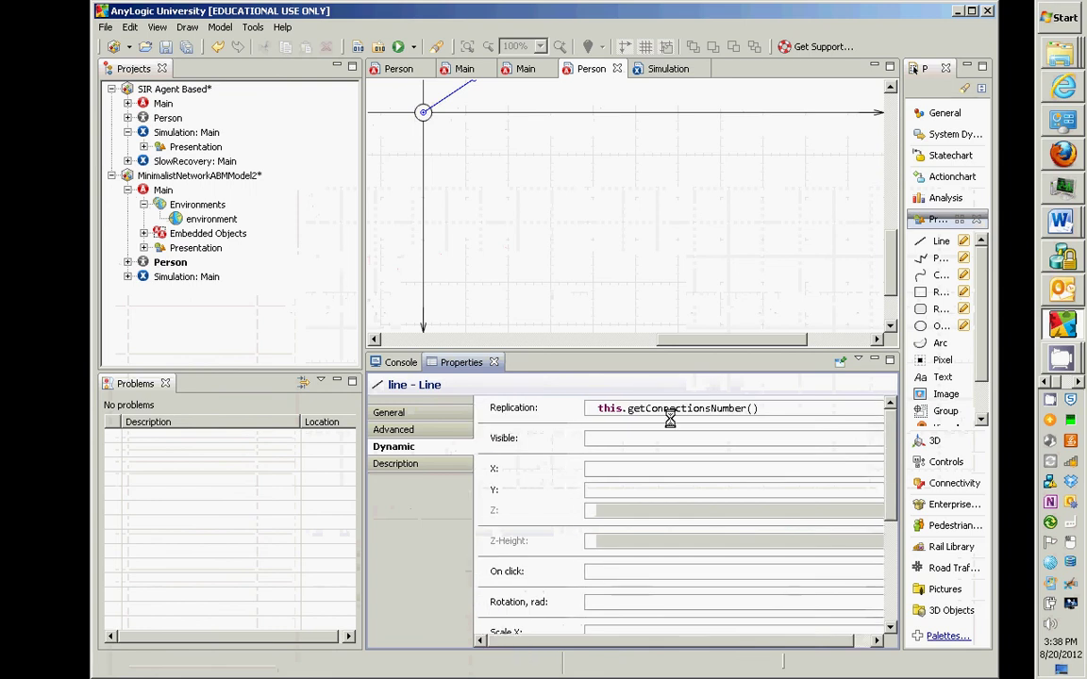
{"action": "left_click_drag", "start_coordinate": [759, 408], "coordinate": [585, 424]}
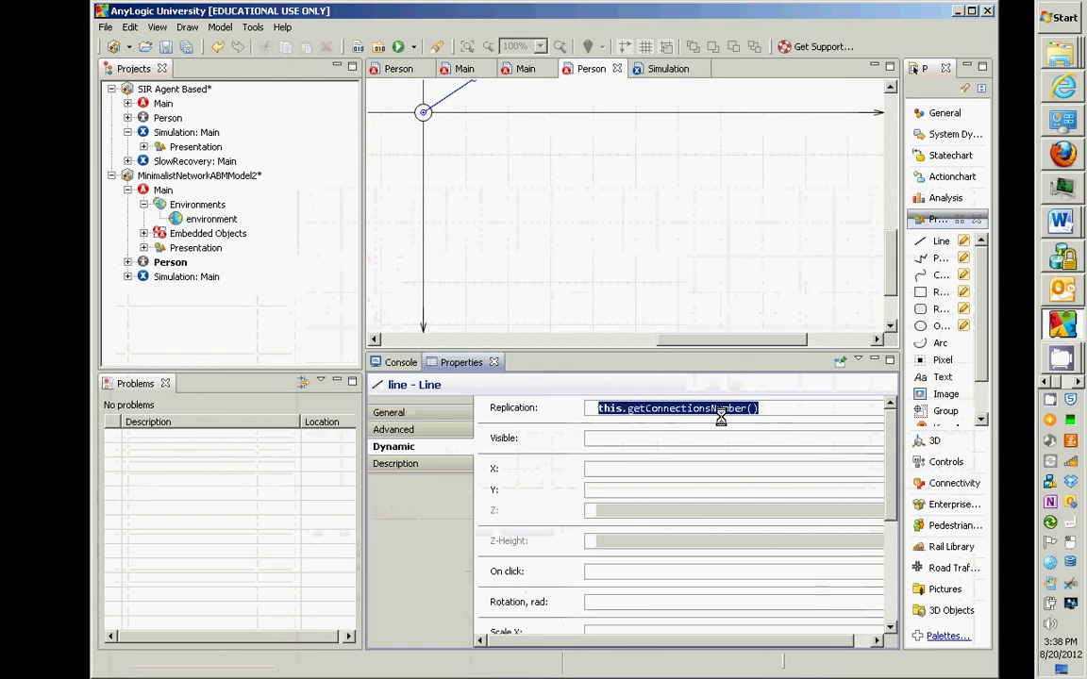
Try the environment's Random, Ring lattice, Small world and Scale-free network types, then restore Distance-based.
{"action": "left_click", "coordinate": [211, 218]}
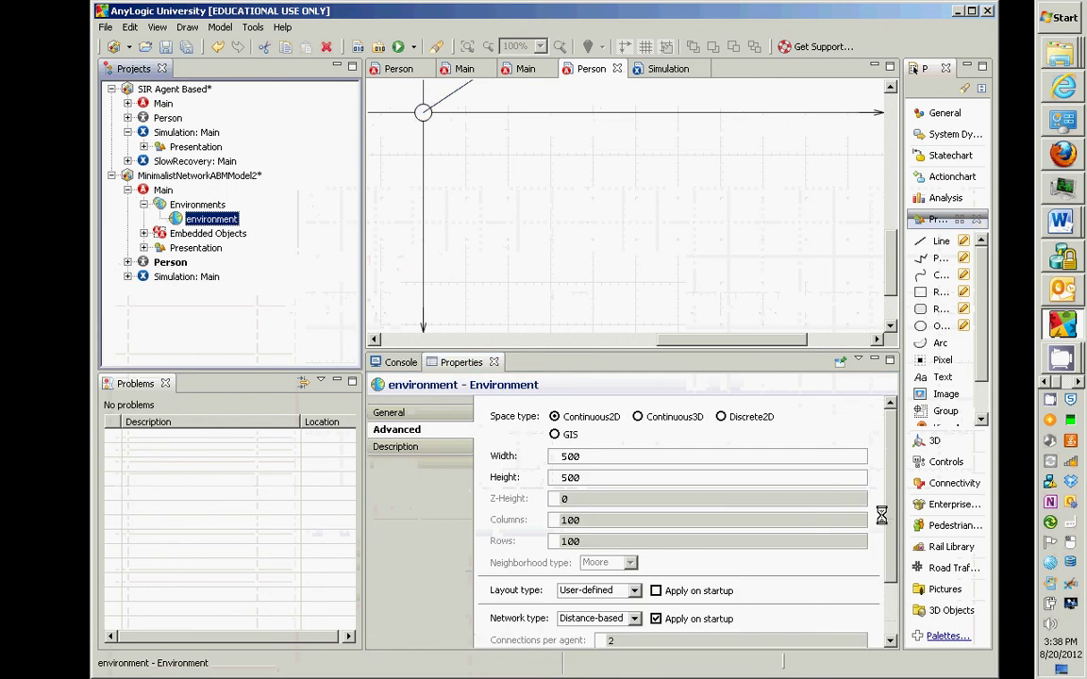
{"action": "scroll", "coordinate": [566, 566], "scroll_direction": "down", "scroll_amount": 3}
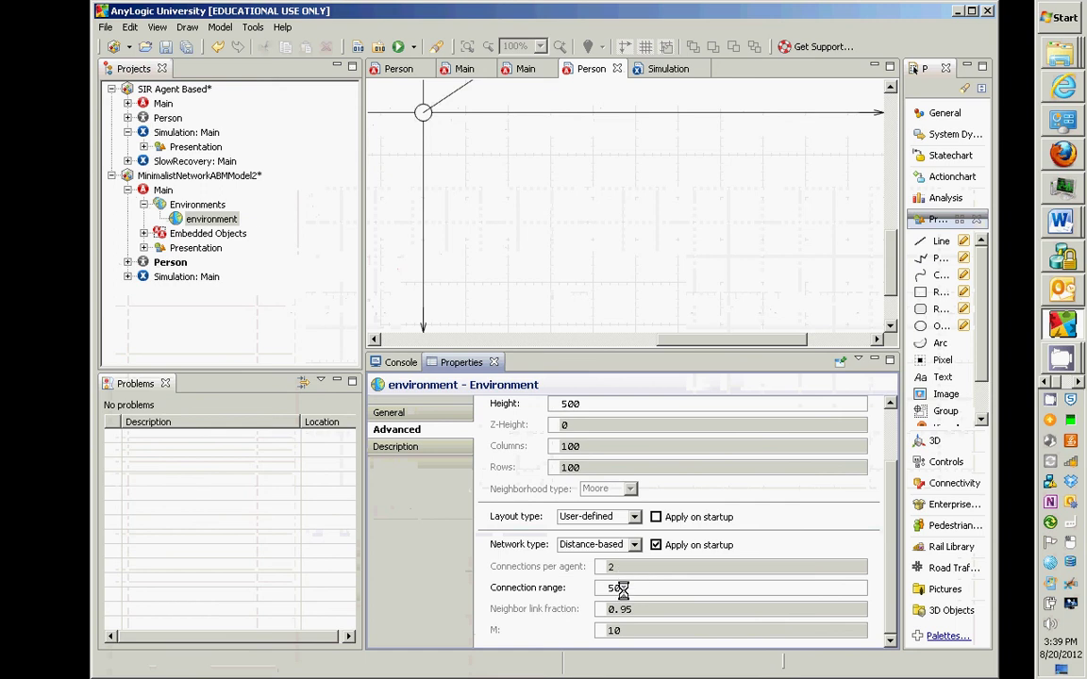
{"action": "left_click", "coordinate": [591, 545]}
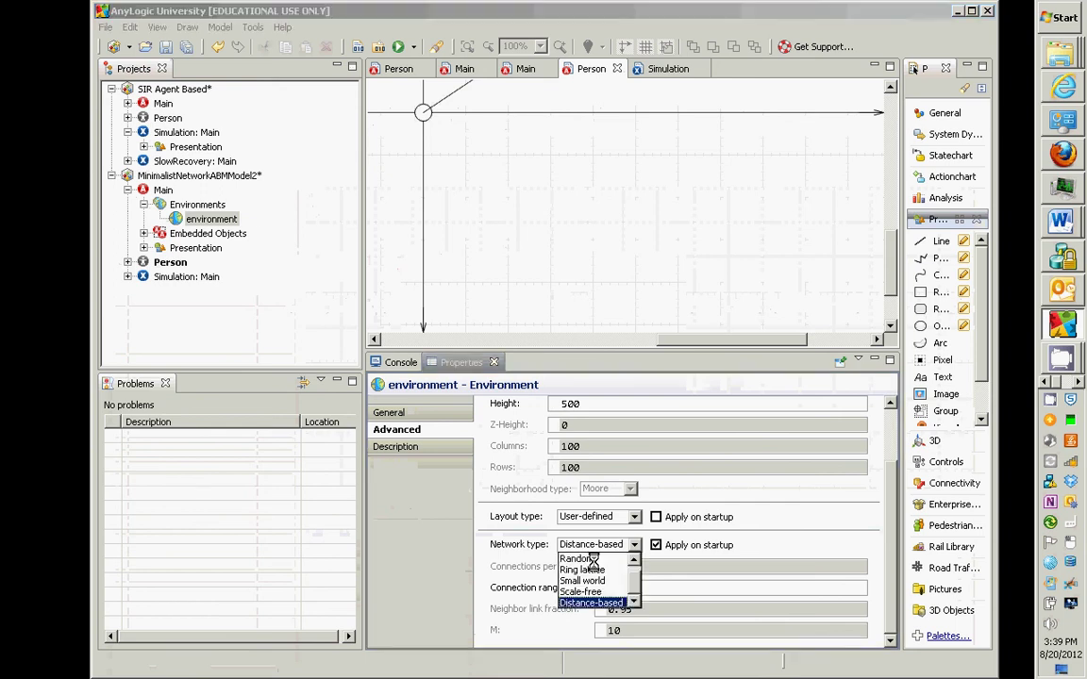
{"action": "left_click", "coordinate": [593, 560]}
{"action": "left_click", "coordinate": [600, 545]}
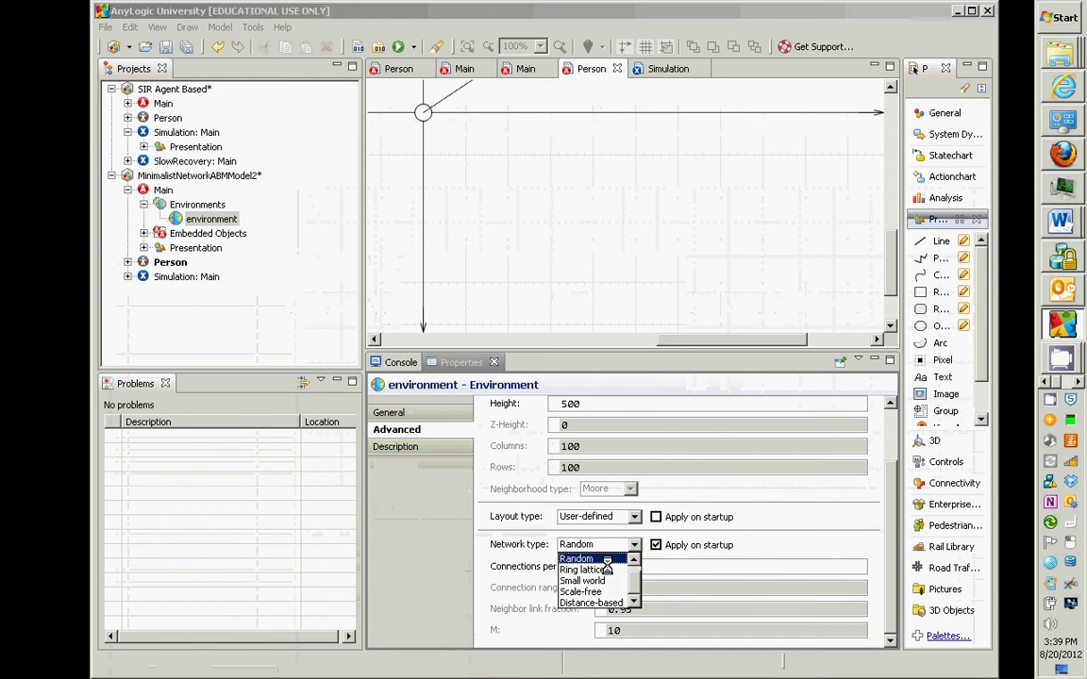
{"action": "left_click", "coordinate": [609, 570]}
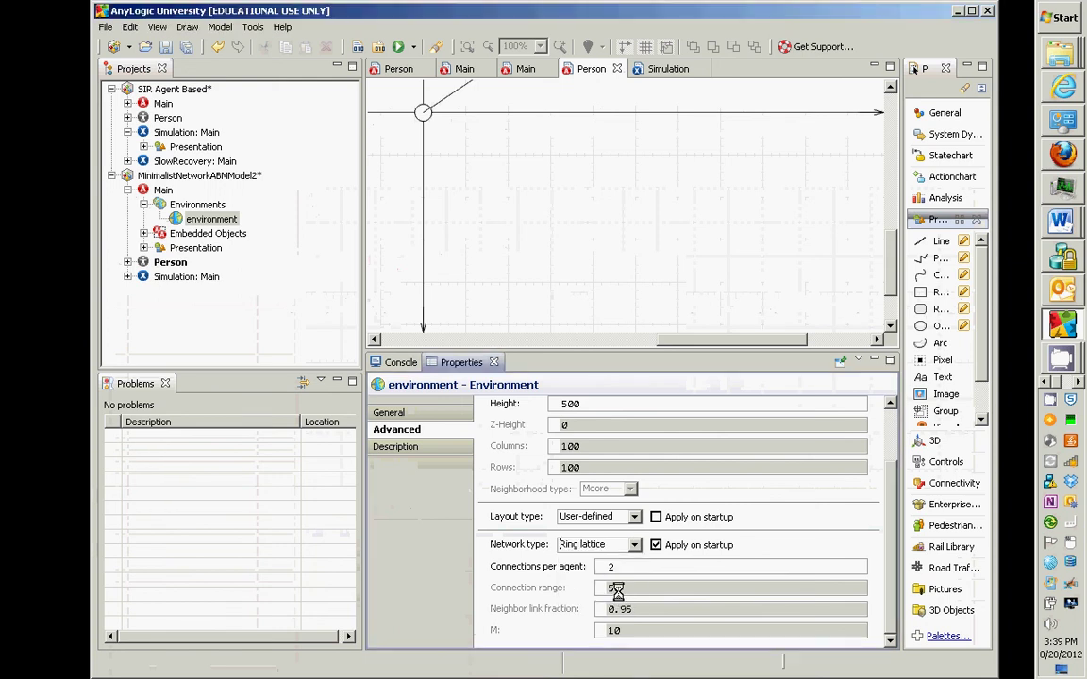
{"action": "left_click", "coordinate": [634, 546]}
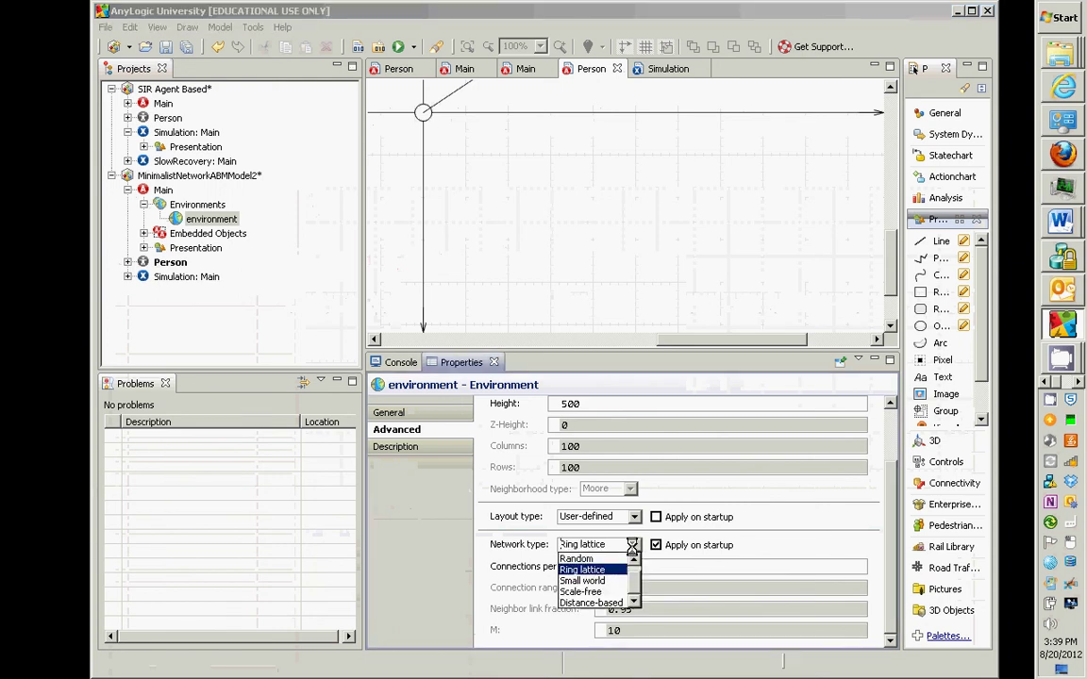
{"action": "left_click", "coordinate": [587, 580]}
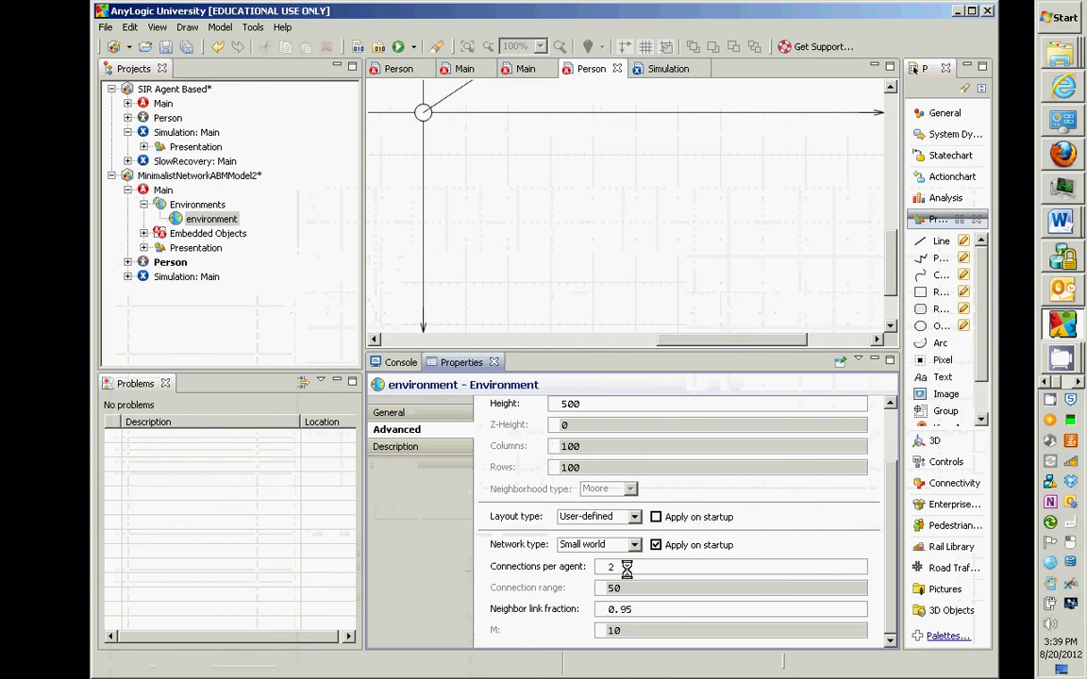
{"action": "left_click", "coordinate": [599, 545]}
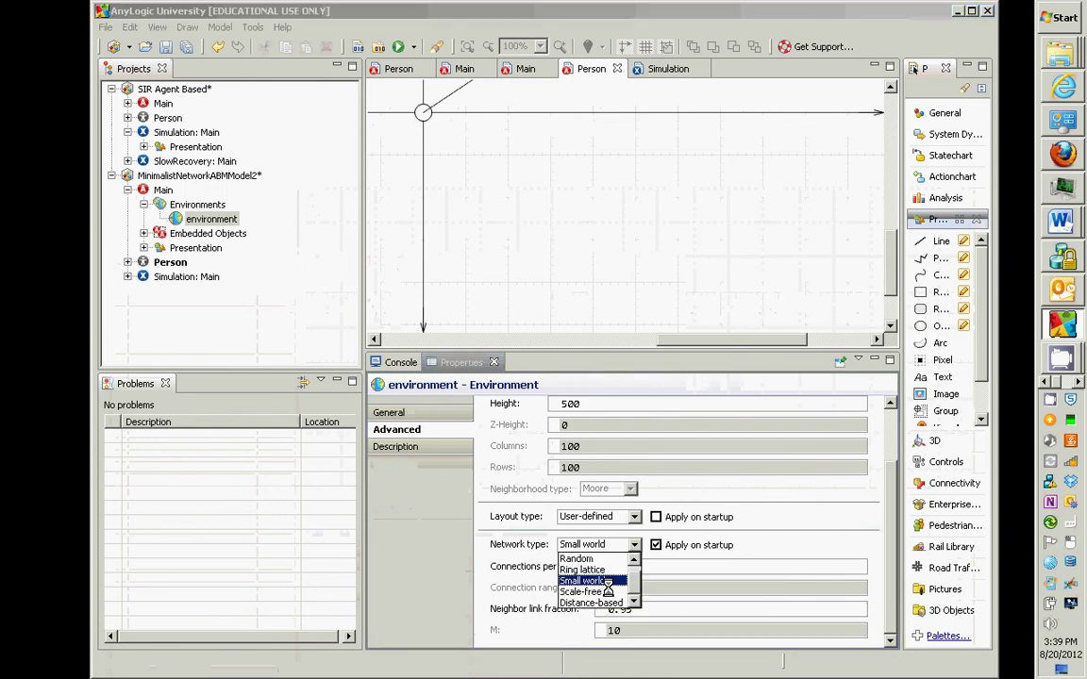
{"action": "left_click", "coordinate": [594, 590]}
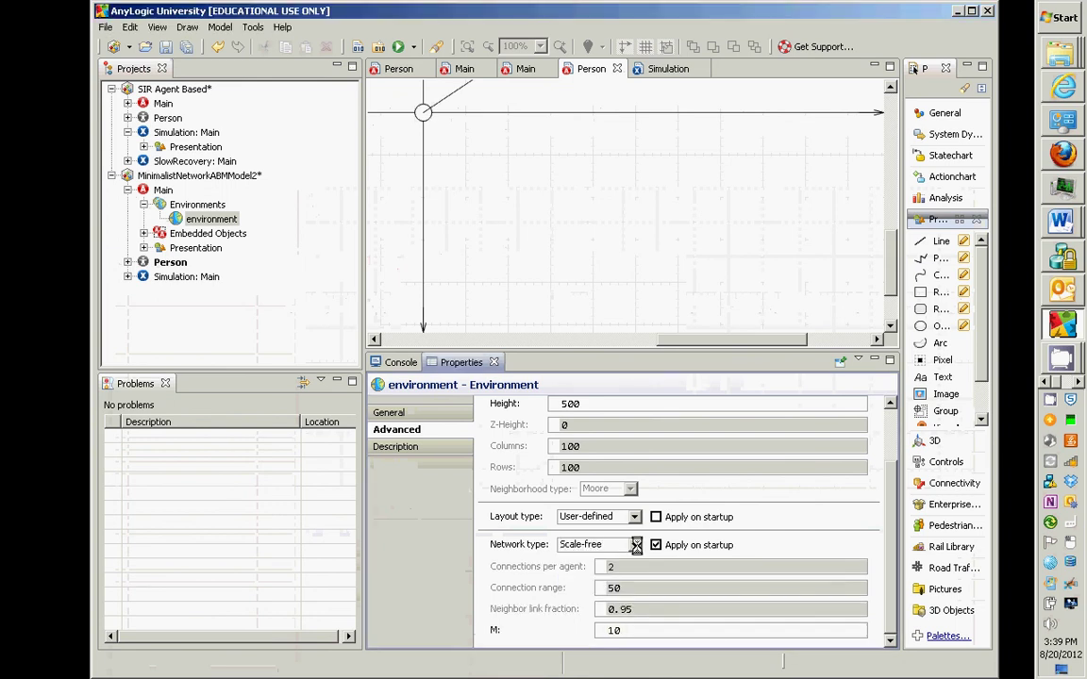
{"action": "left_click", "coordinate": [624, 546]}
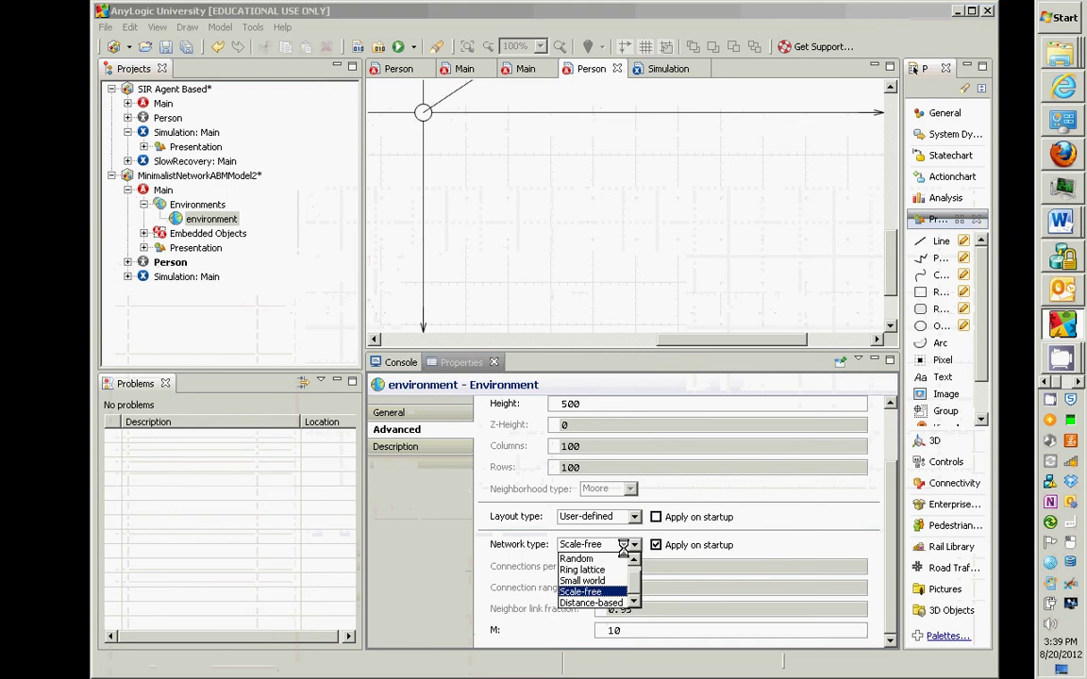
{"action": "left_click", "coordinate": [618, 602]}
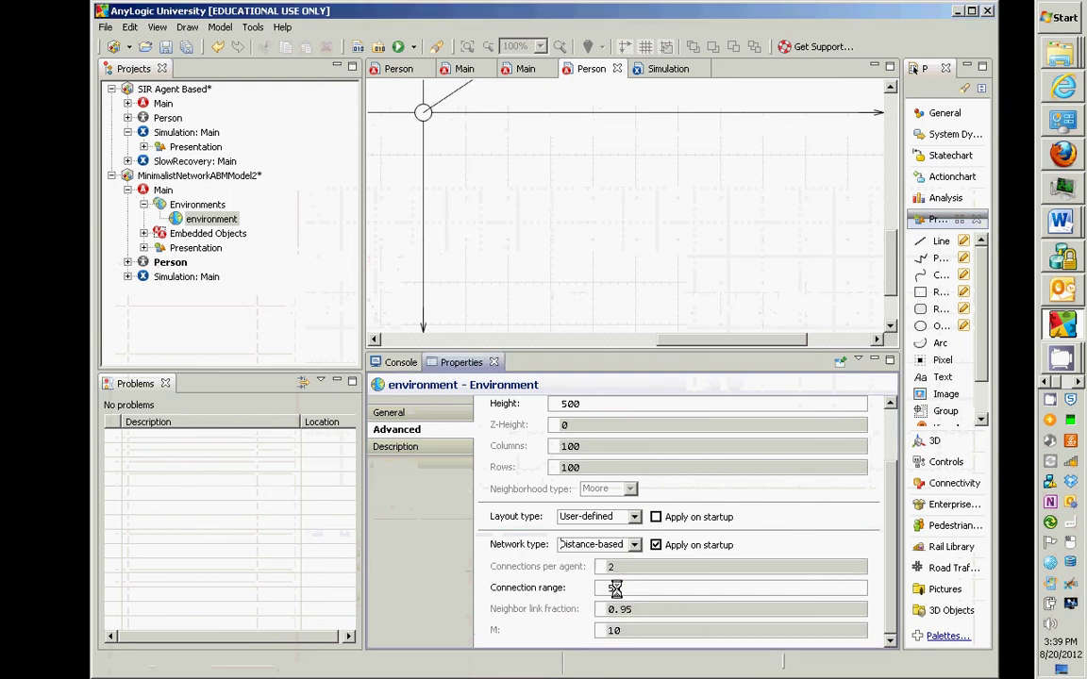
Keep Distance-based and select the connection range value 50.
{"action": "left_click", "coordinate": [635, 544]}
{"action": "left_click", "coordinate": [592, 602]}
{"action": "double_click", "coordinate": [613, 588]}
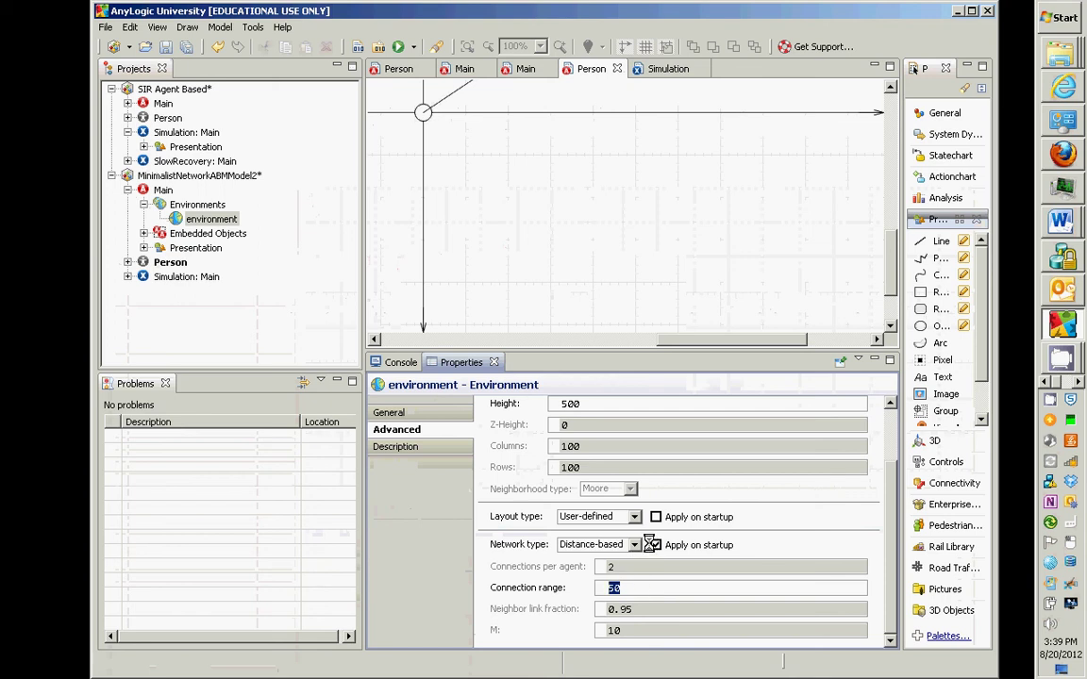
Set connections per agent to 5 under the Random network type, then switch back to Distance-based.
{"action": "left_click", "coordinate": [655, 545]}
{"action": "left_click", "coordinate": [594, 545]}
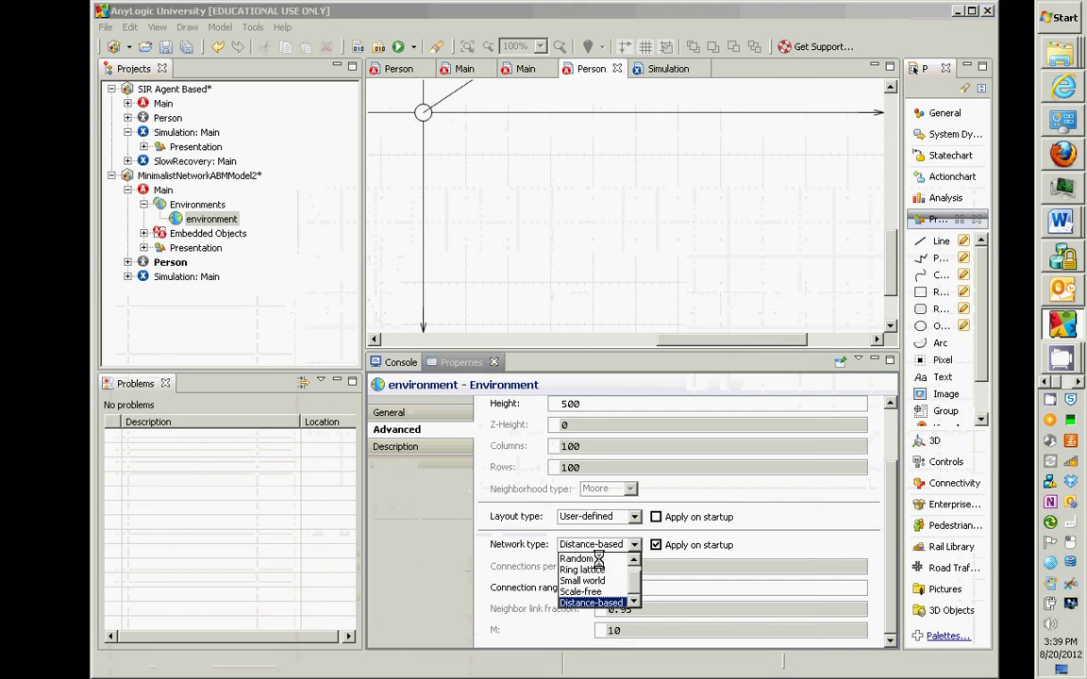
{"action": "left_click", "coordinate": [597, 560]}
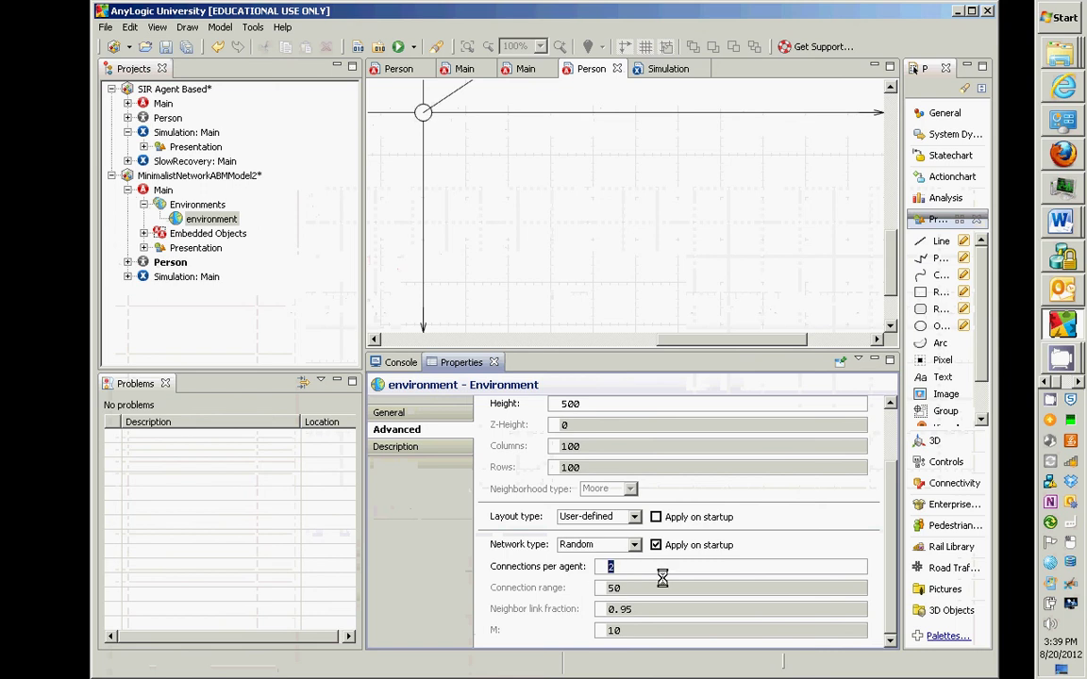
{"action": "type", "text": "5"}
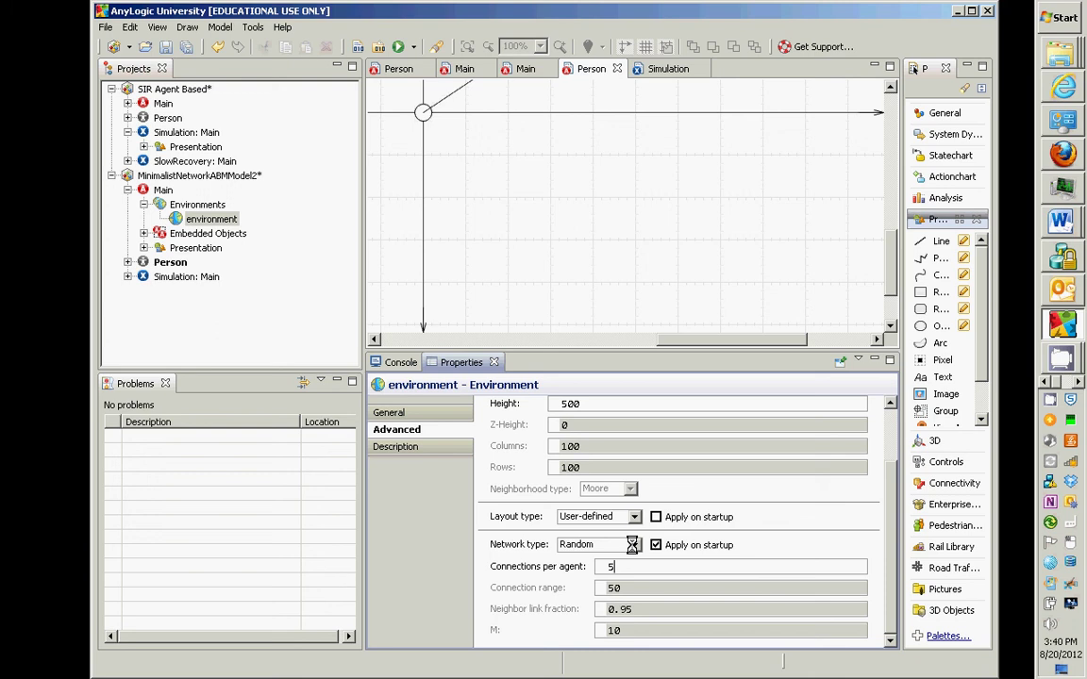
{"action": "left_click", "coordinate": [626, 565]}
{"action": "double_click", "coordinate": [669, 570]}
{"action": "left_click", "coordinate": [634, 545]}
{"action": "left_click", "coordinate": [597, 596]}
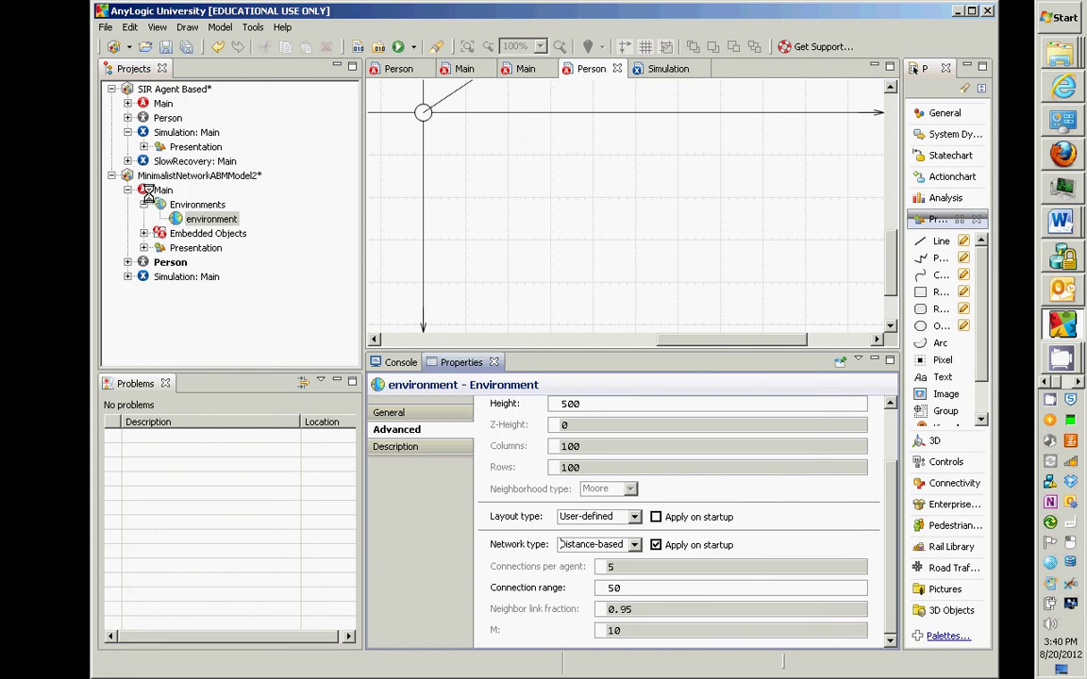
{"action": "left_click", "coordinate": [177, 217]}
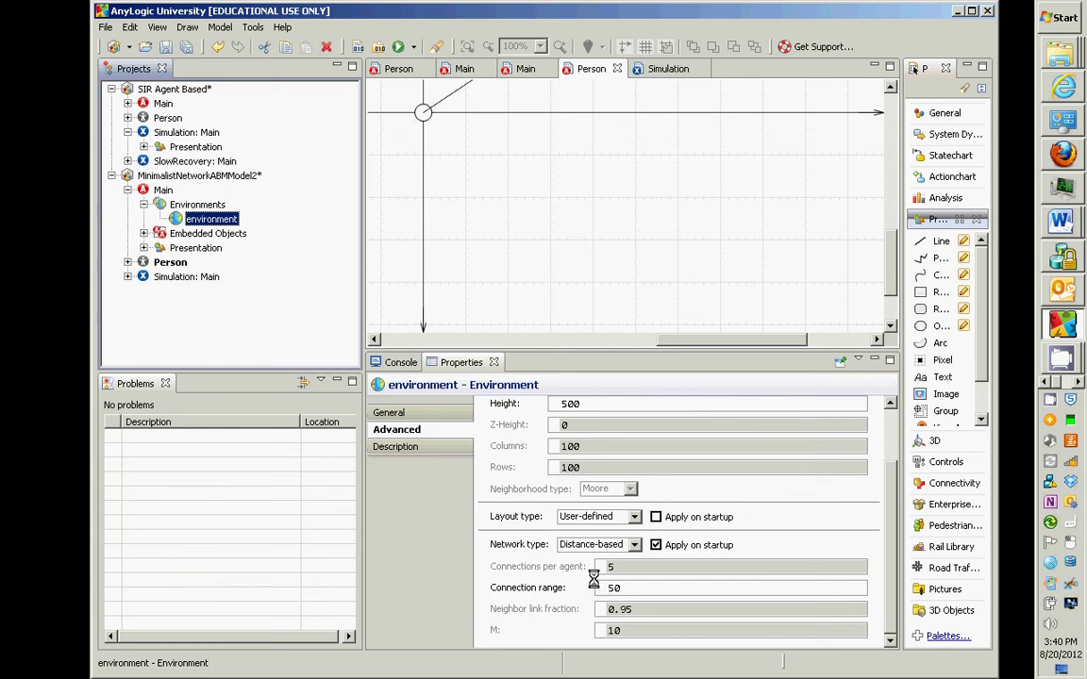
Check the Person line's Replication and dX formulas, then select the Simulation: Main experiment.
{"action": "left_click", "coordinate": [168, 262]}
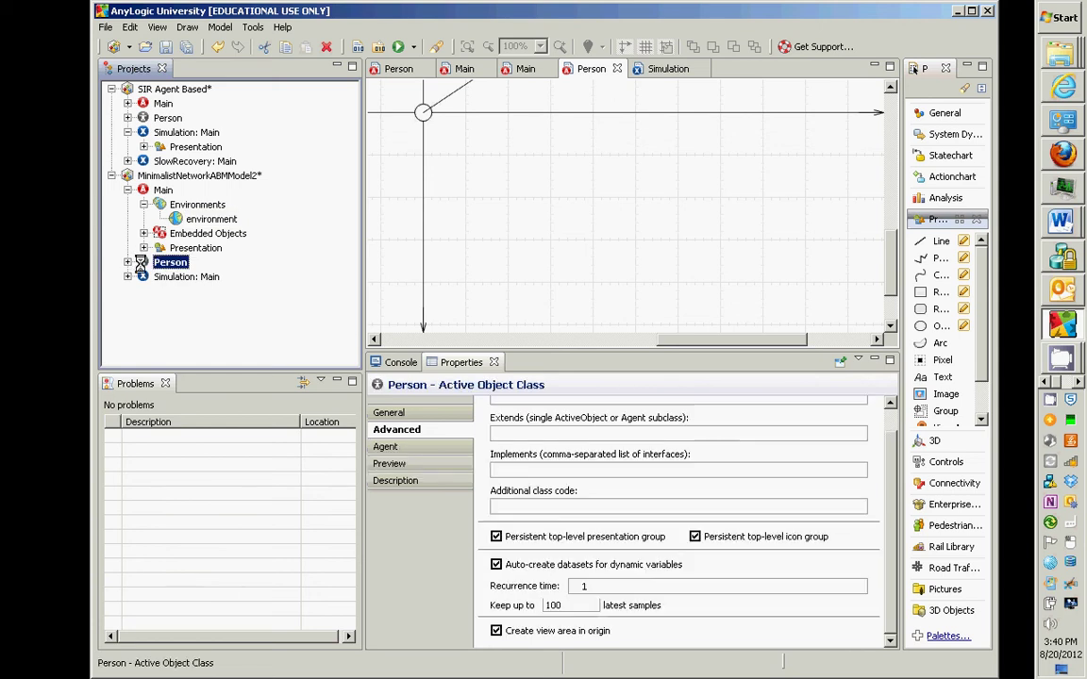
{"action": "left_click", "coordinate": [448, 96]}
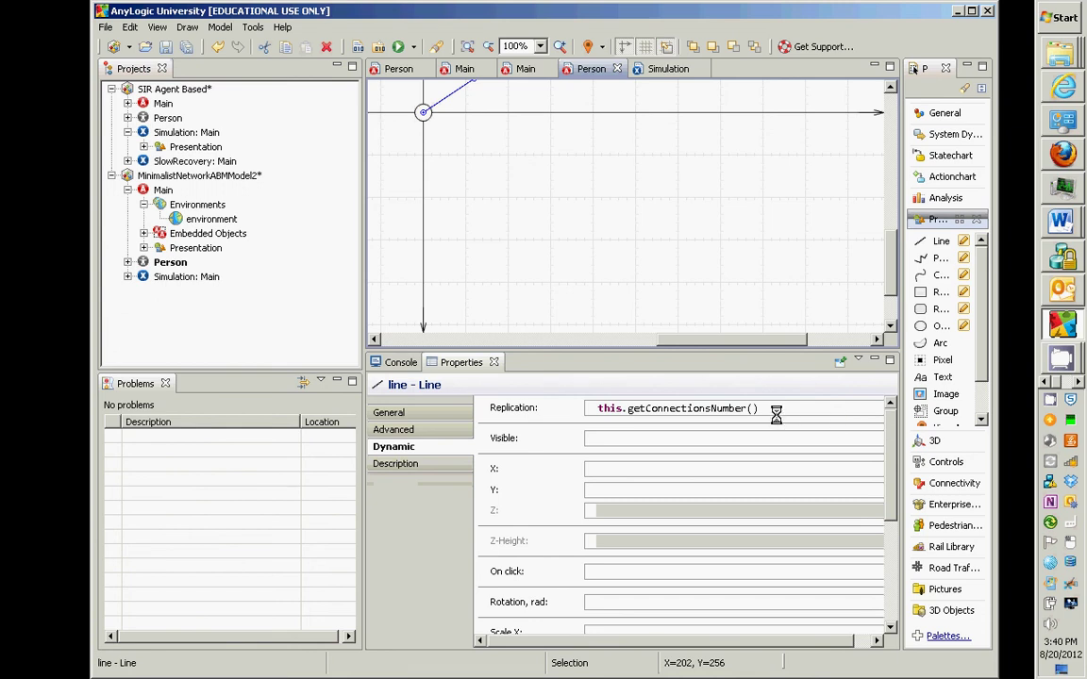
{"action": "left_click_drag", "start_coordinate": [759, 407], "coordinate": [604, 407]}
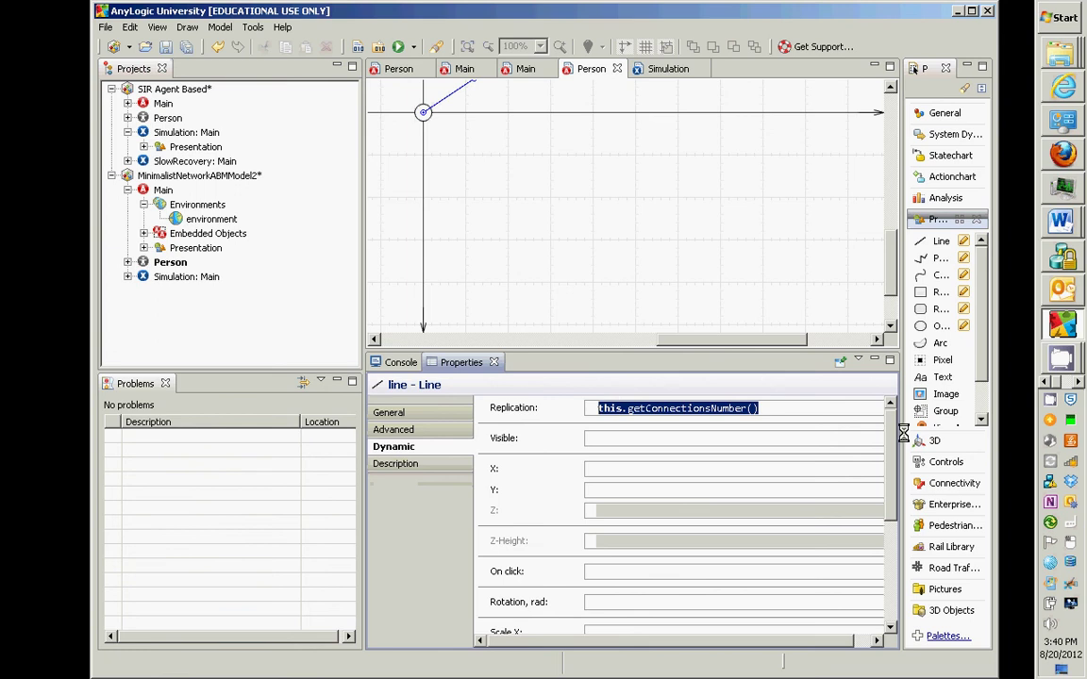
{"action": "scroll", "coordinate": [698, 486], "scroll_direction": "down", "scroll_amount": 3}
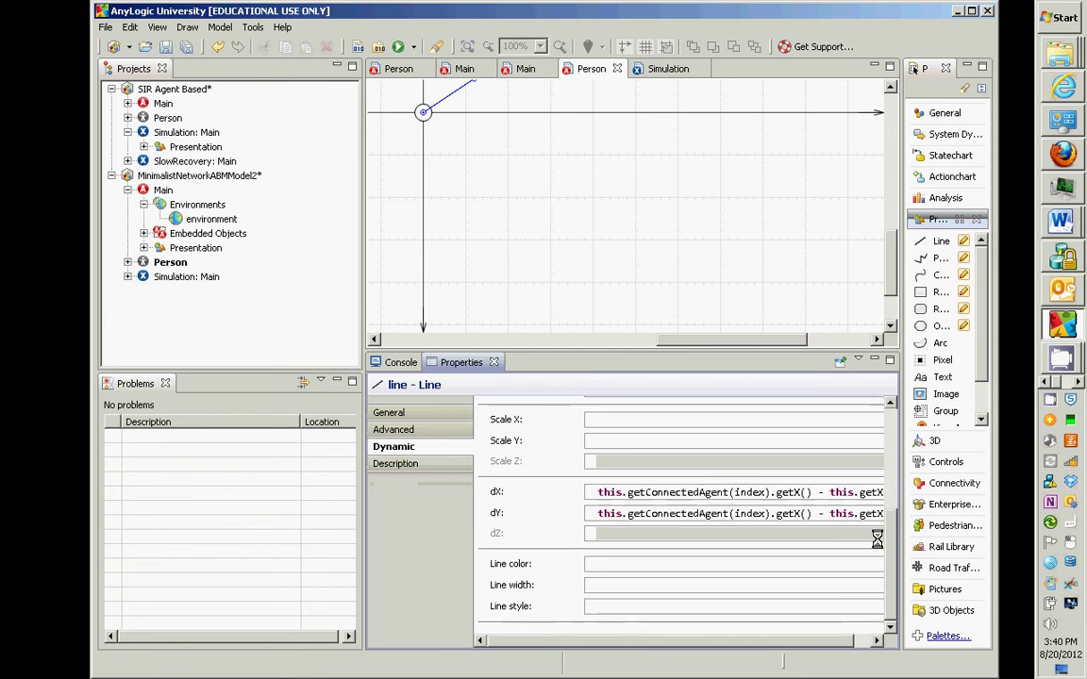
{"action": "left_click", "coordinate": [704, 489]}
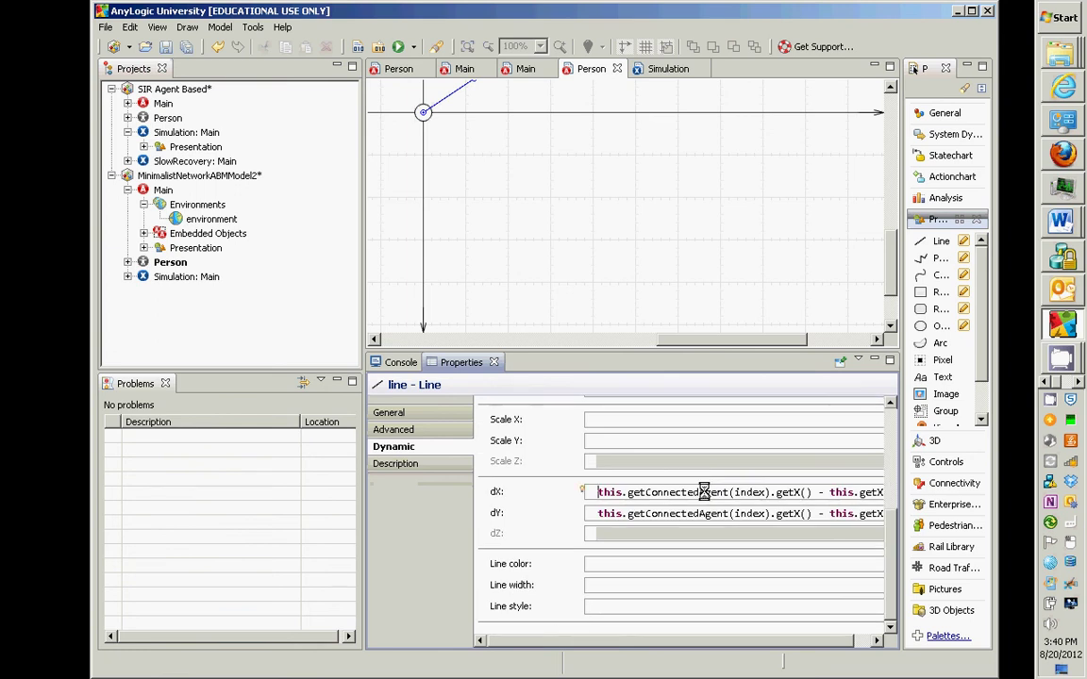
{"action": "key", "text": "ctrl+a"}
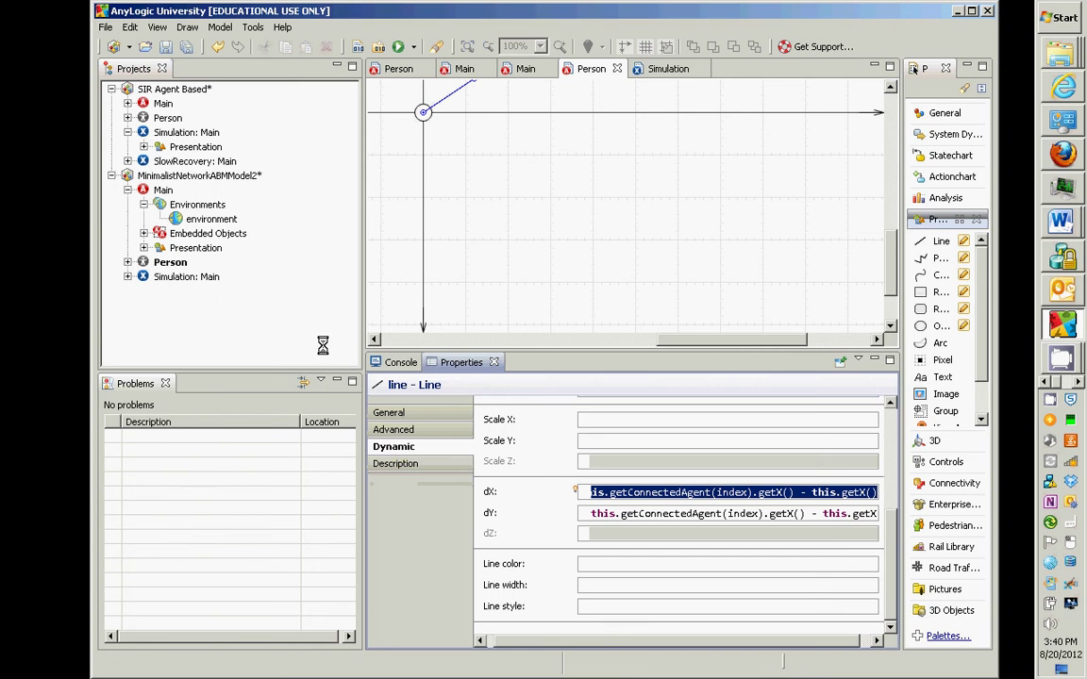
{"action": "left_click", "coordinate": [159, 273]}
Run the Simulation: Main experiment and view the Main agents' connection network.
{"action": "right_click", "coordinate": [159, 274]}
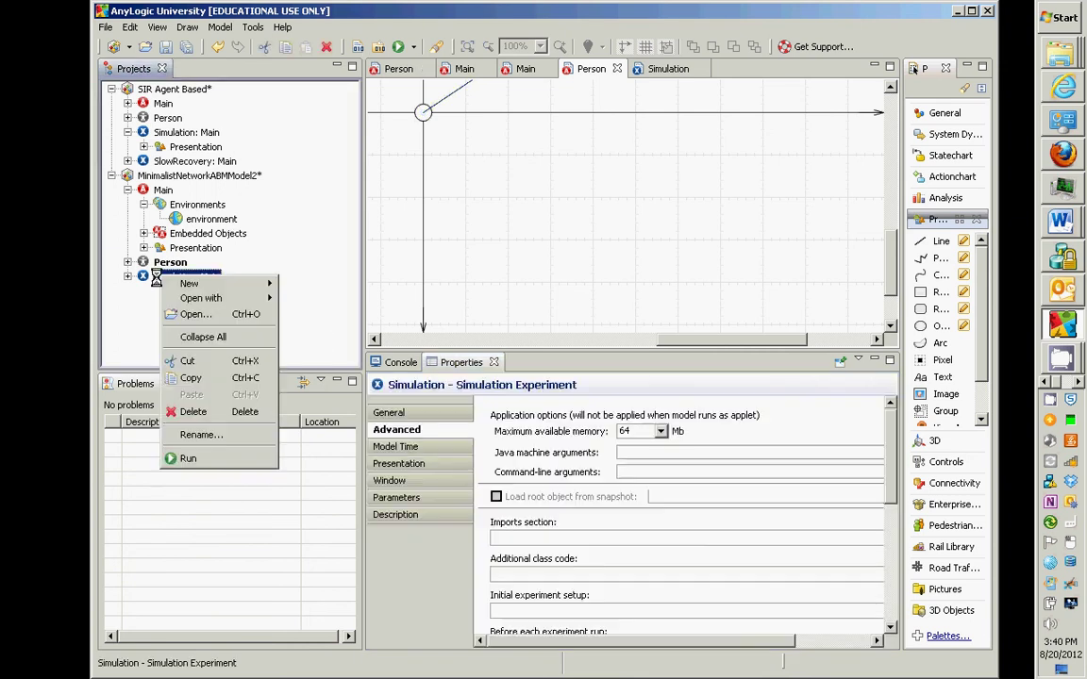
{"action": "left_click", "coordinate": [174, 455]}
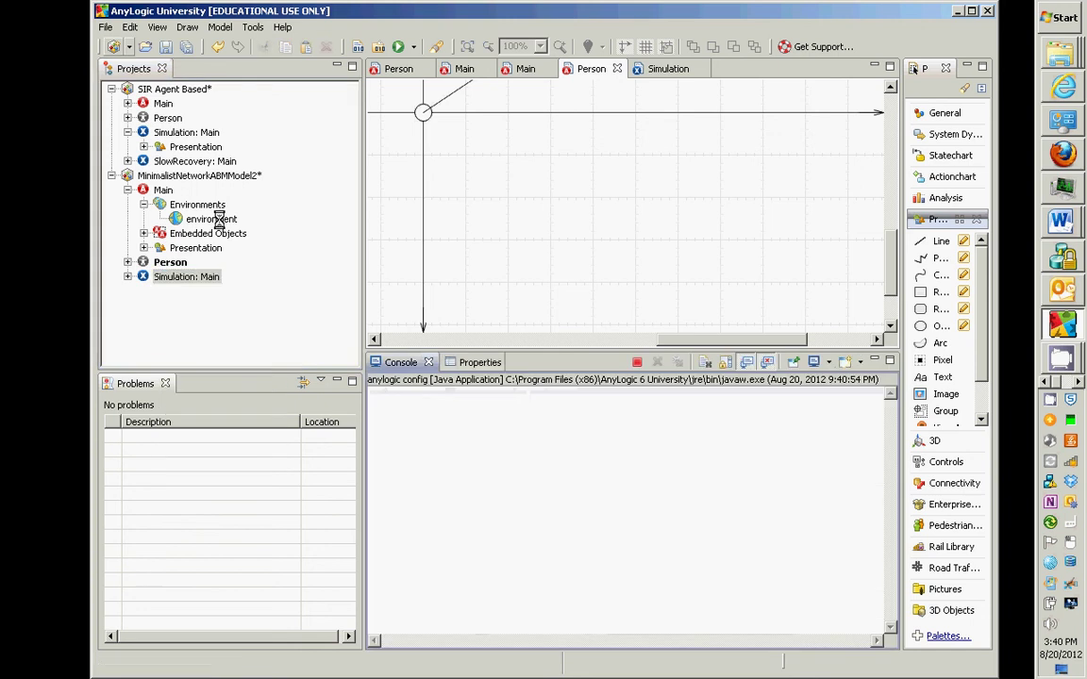
{"action": "left_click", "coordinate": [199, 171]}
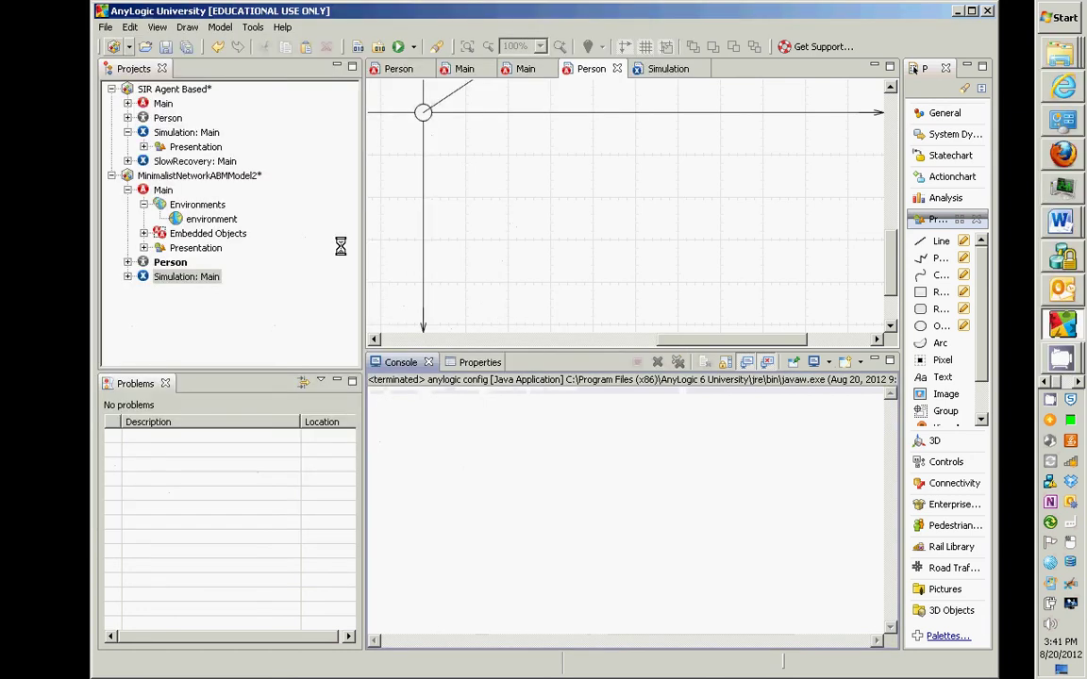
Open the Person line's Dynamic properties and compare its dY field with the results slide.
{"action": "left_click", "coordinate": [175, 262]}
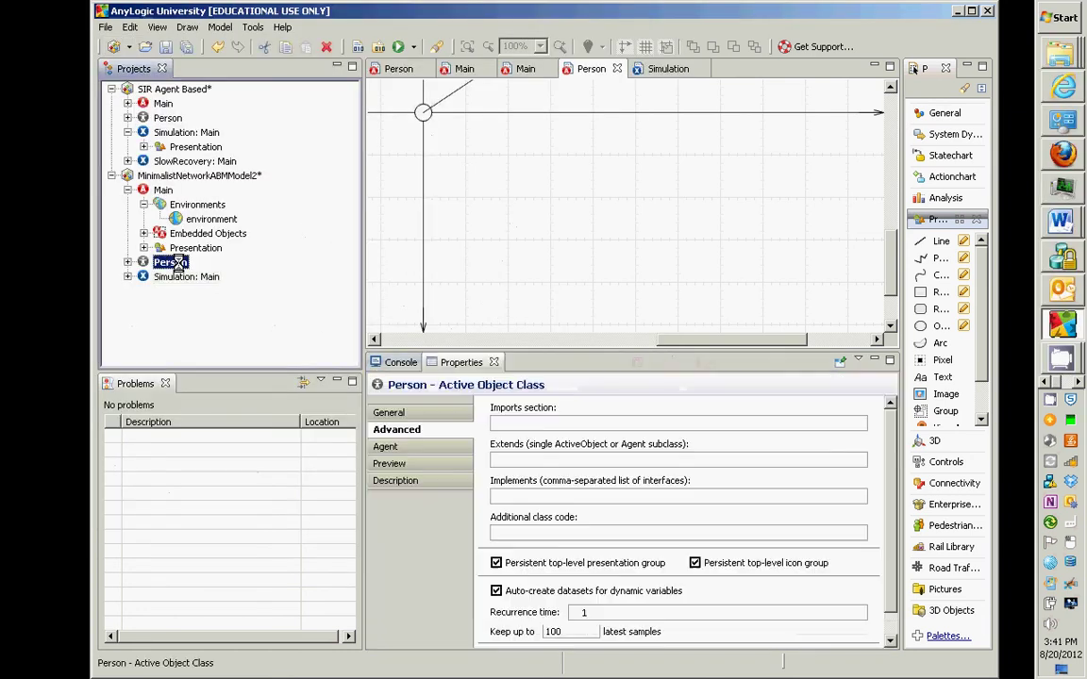
{"action": "left_click", "coordinate": [441, 98]}
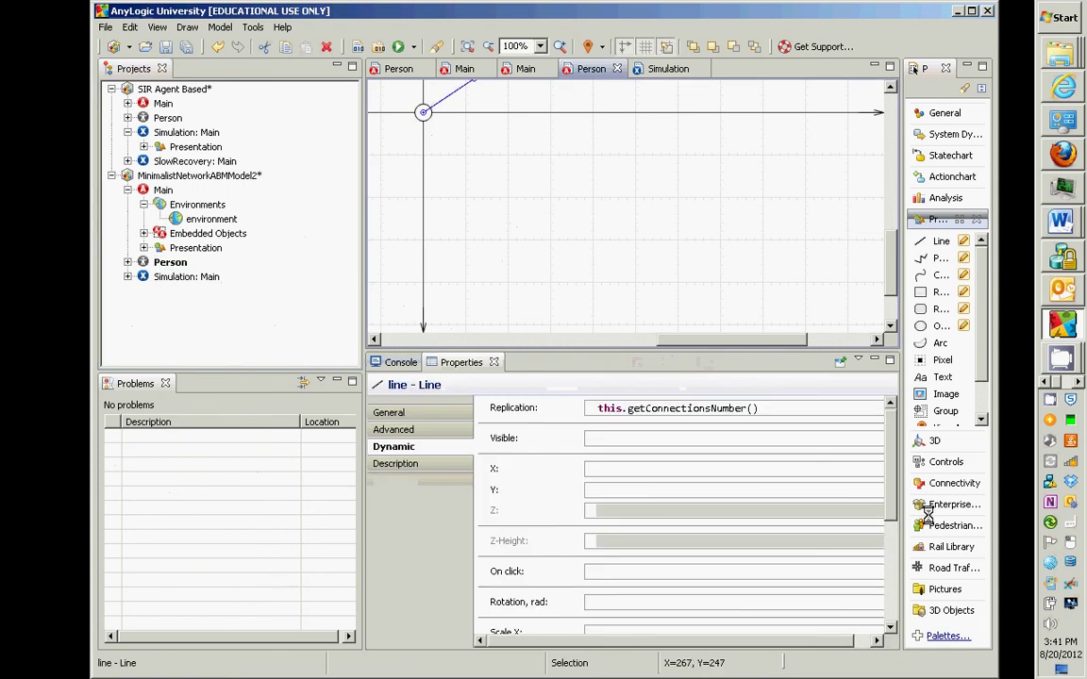
{"action": "left_click", "coordinate": [835, 465]}
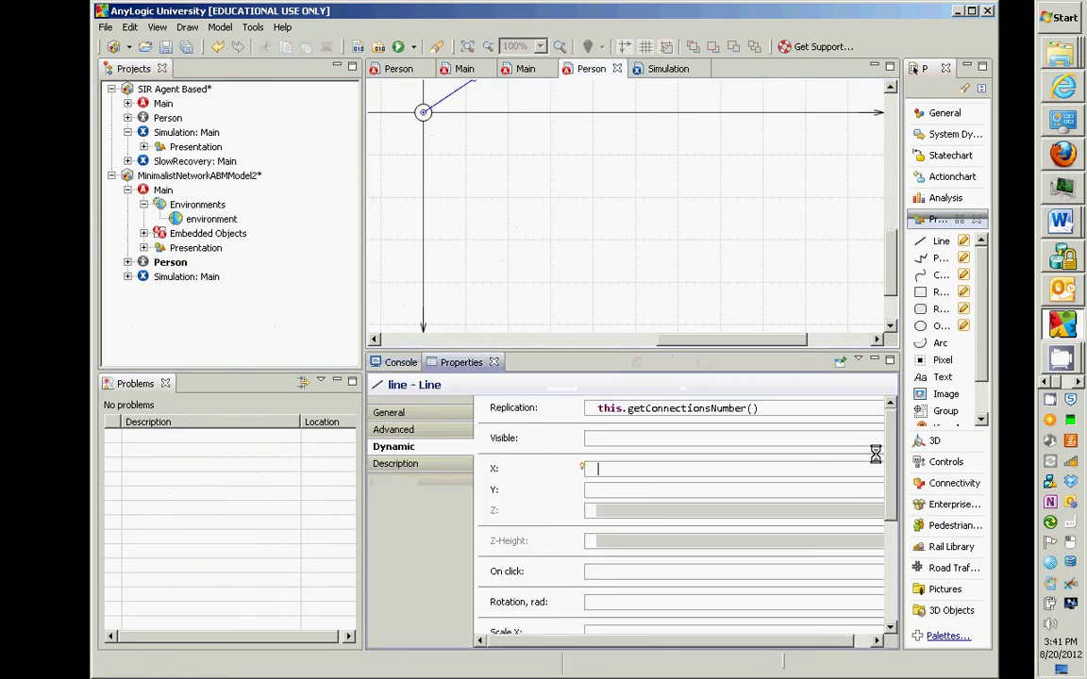
{"action": "scroll", "coordinate": [894, 520], "scroll_direction": "down", "scroll_amount": 3}
{"action": "scroll", "coordinate": [895, 520], "scroll_direction": "down", "scroll_amount": 2}
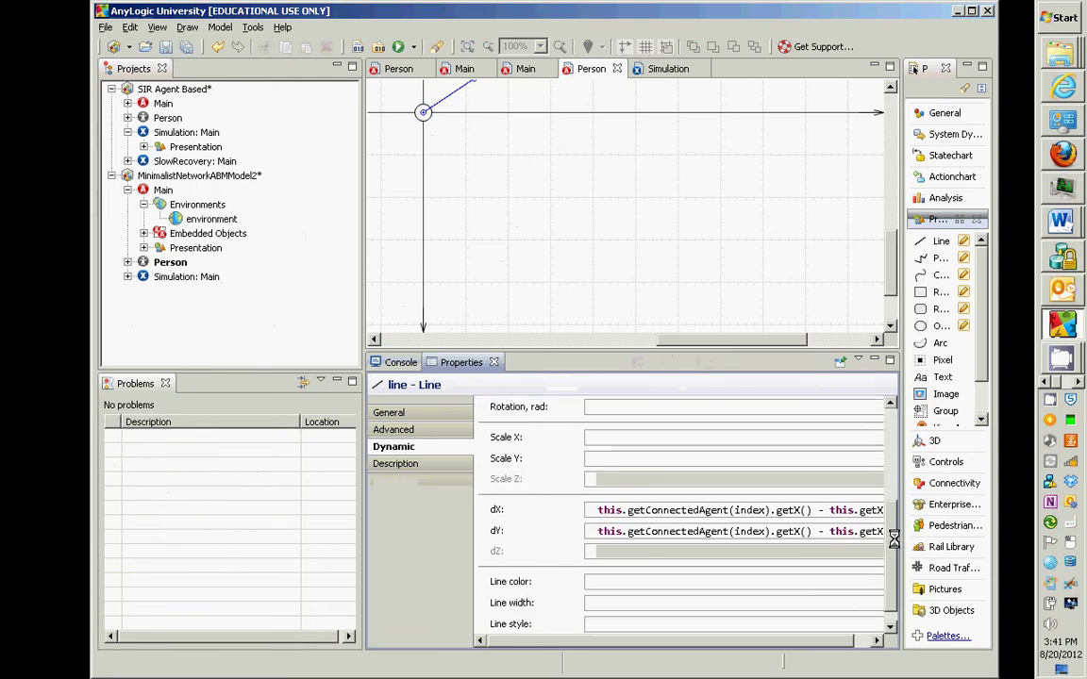
{"action": "key", "text": "alt+Tab"}
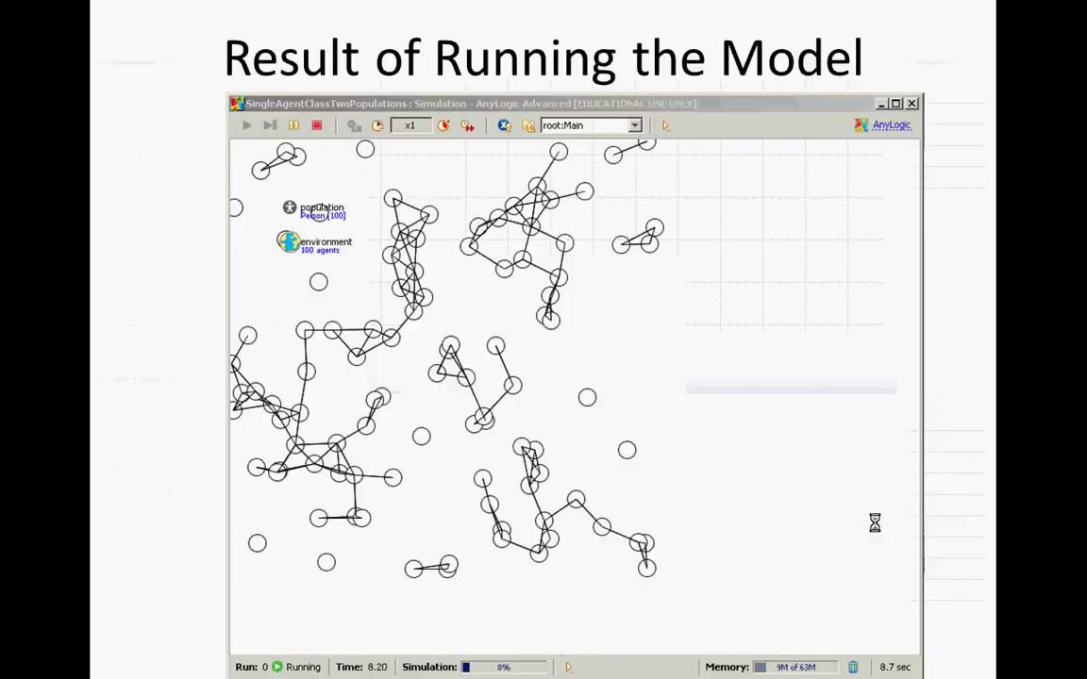
{"action": "key", "text": "alt+Tab"}
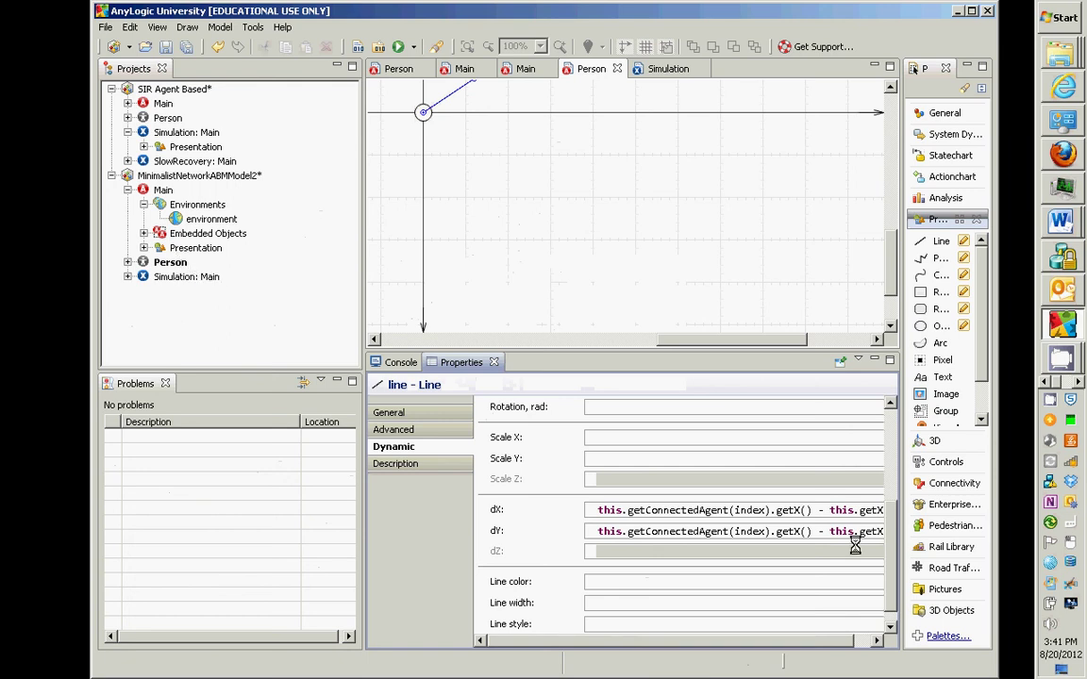
Change dY to this.getConnectedAgent(index).getY() - this.getY().
{"action": "left_click", "coordinate": [796, 532]}
{"action": "key", "text": "shift+Right"}
{"action": "type", "text": "Y"}
{"action": "key", "text": "Right"}
{"action": "key", "text": "Right"}
{"action": "key", "text": "Right"}
{"action": "key", "text": "Right"}
{"action": "key", "text": "Right"}
{"action": "key", "text": "Right"}
{"action": "key", "text": "Right"}
{"action": "key", "text": "Right"}
{"action": "key", "text": "Right"}
{"action": "key", "text": "Right"}
{"action": "key", "text": "Right"}
{"action": "key", "text": "Right"}
{"action": "key", "text": "Right"}
{"action": "key", "text": "Right"}
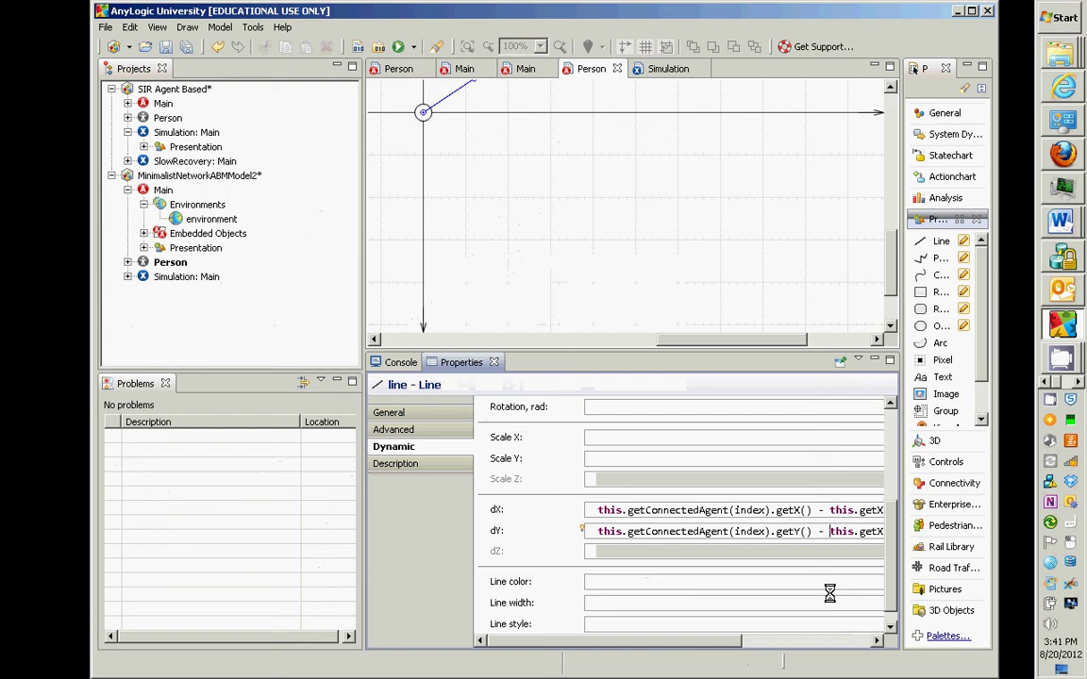
{"action": "key", "text": "BackSpace"}
{"action": "type", "text": "Y("}
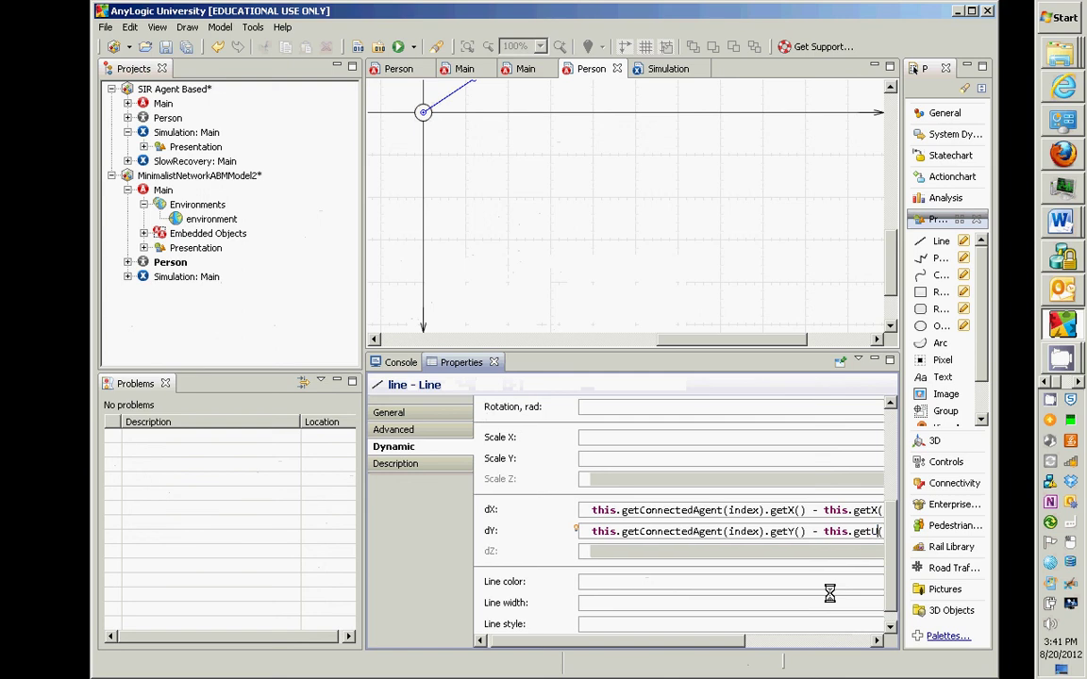
{"action": "key", "text": "BackSpace"}
{"action": "type", "text": "y"}
{"action": "key", "text": "BackSpace"}
Rerun the Simulation experiment in Main view, watch the distance-based agent network, then close it.
{"action": "type", "text": "Y"}
{"action": "right_click", "coordinate": [155, 276]}
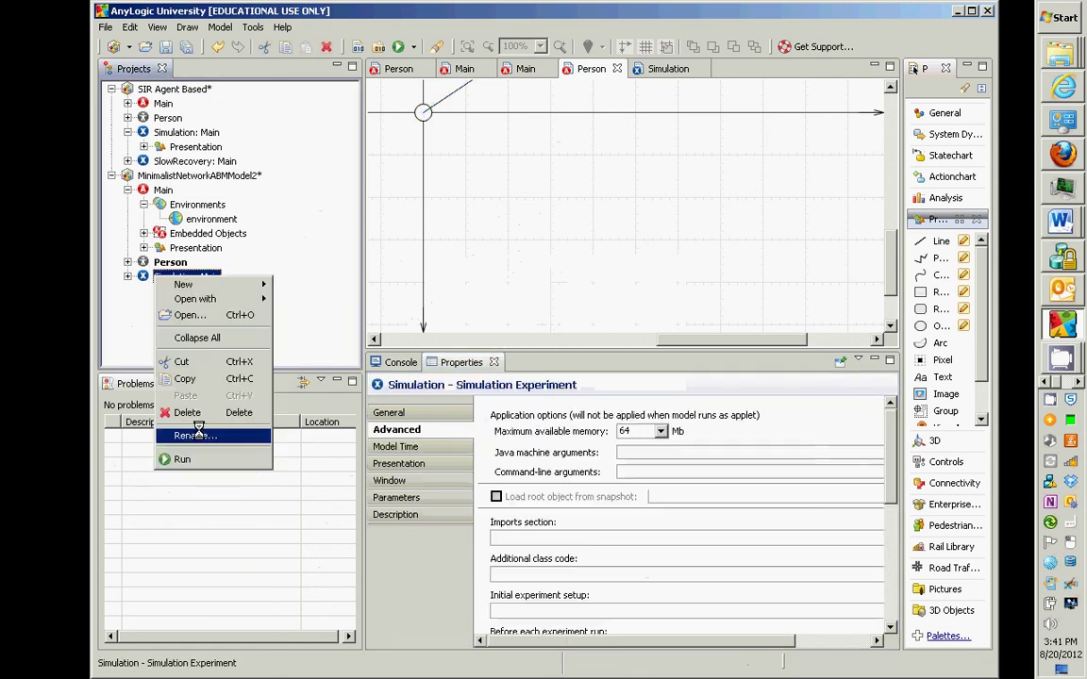
{"action": "left_click", "coordinate": [188, 459]}
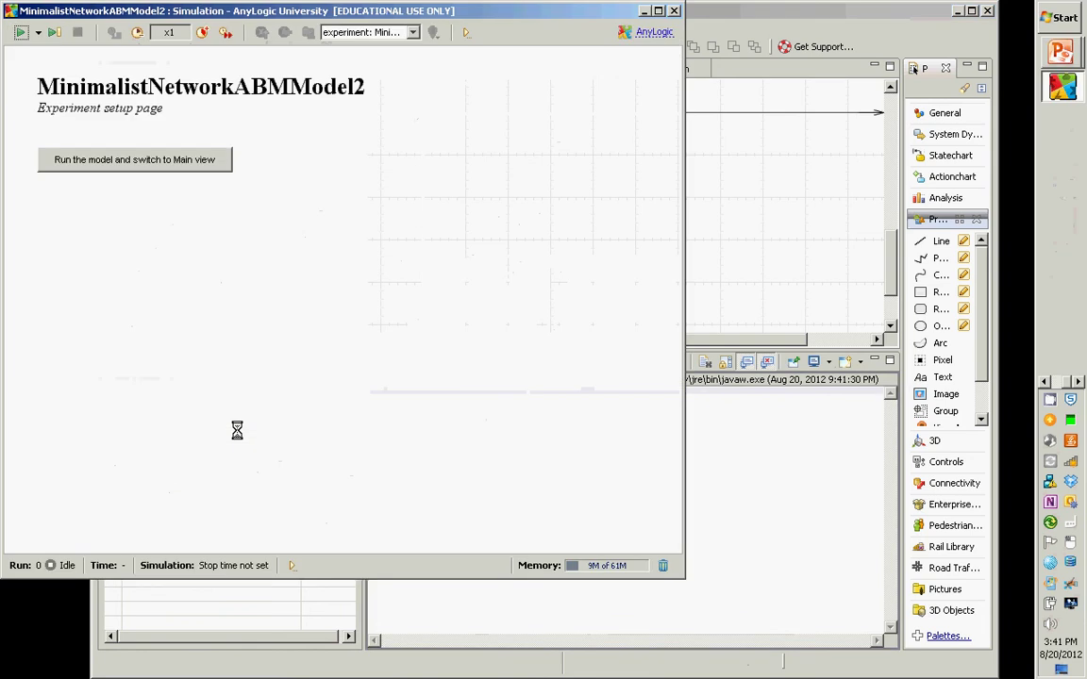
{"action": "left_click", "coordinate": [217, 169]}
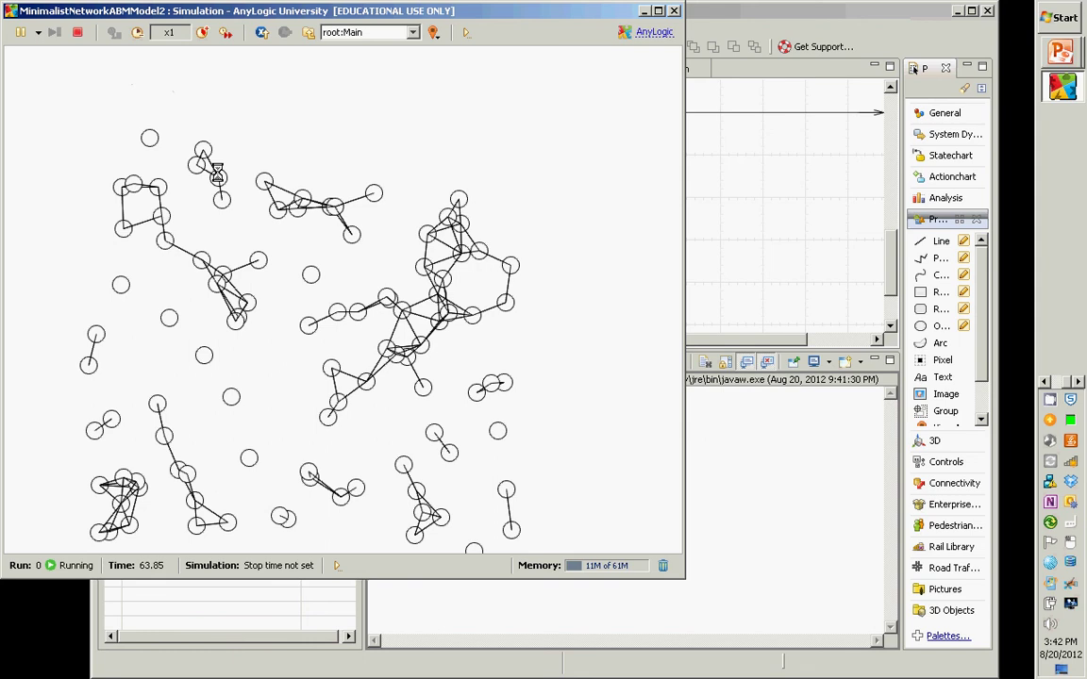
{"action": "key", "text": "alt+F4"}
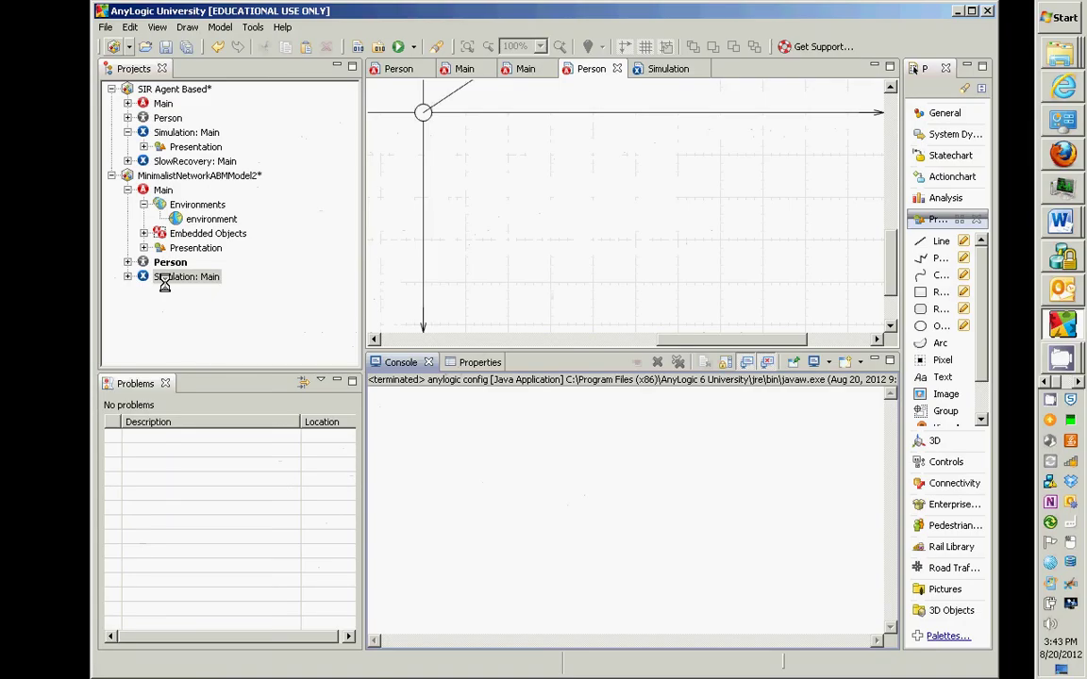
Inspect the Person connection line's dX and dY properties, built from getX() and getY().
{"action": "left_click", "coordinate": [165, 279]}
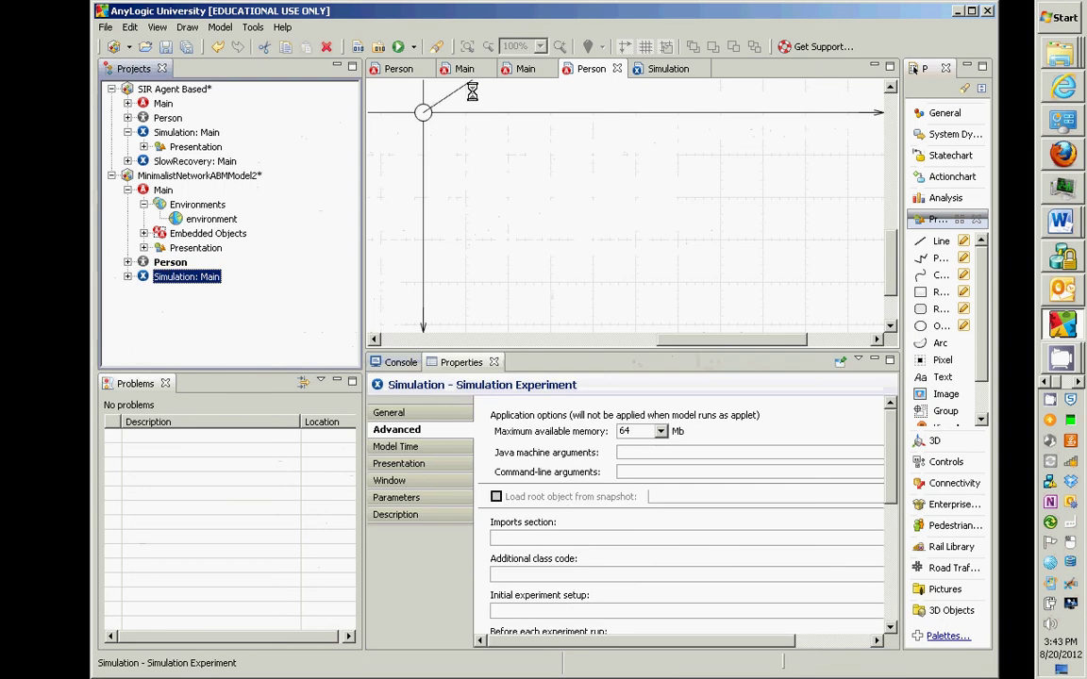
{"action": "left_click", "coordinate": [444, 100]}
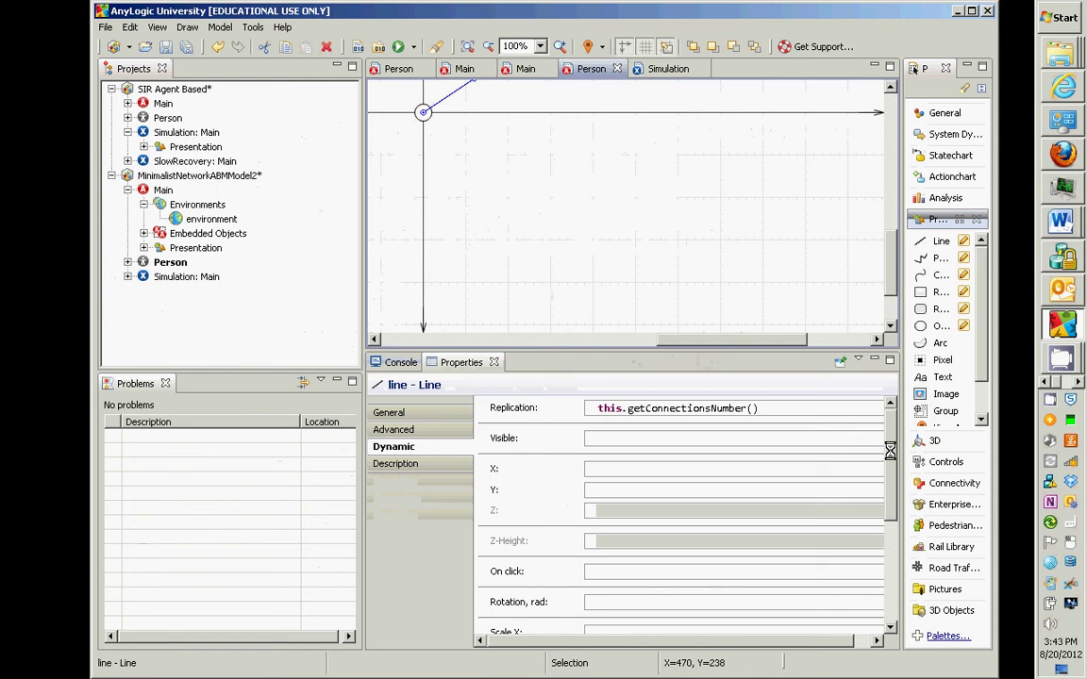
{"action": "scroll", "coordinate": [799, 407], "scroll_direction": "down", "scroll_amount": 3}
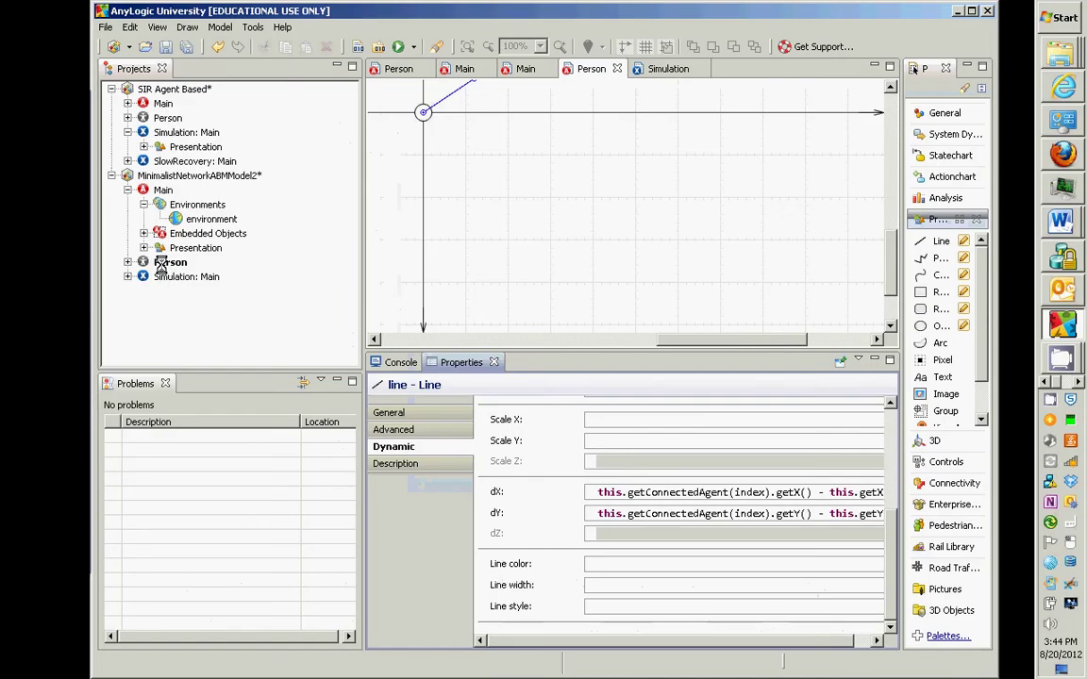
Open the Person agent class in the Java Editor and scroll through its generated code.
{"action": "right_click", "coordinate": [160, 264]}
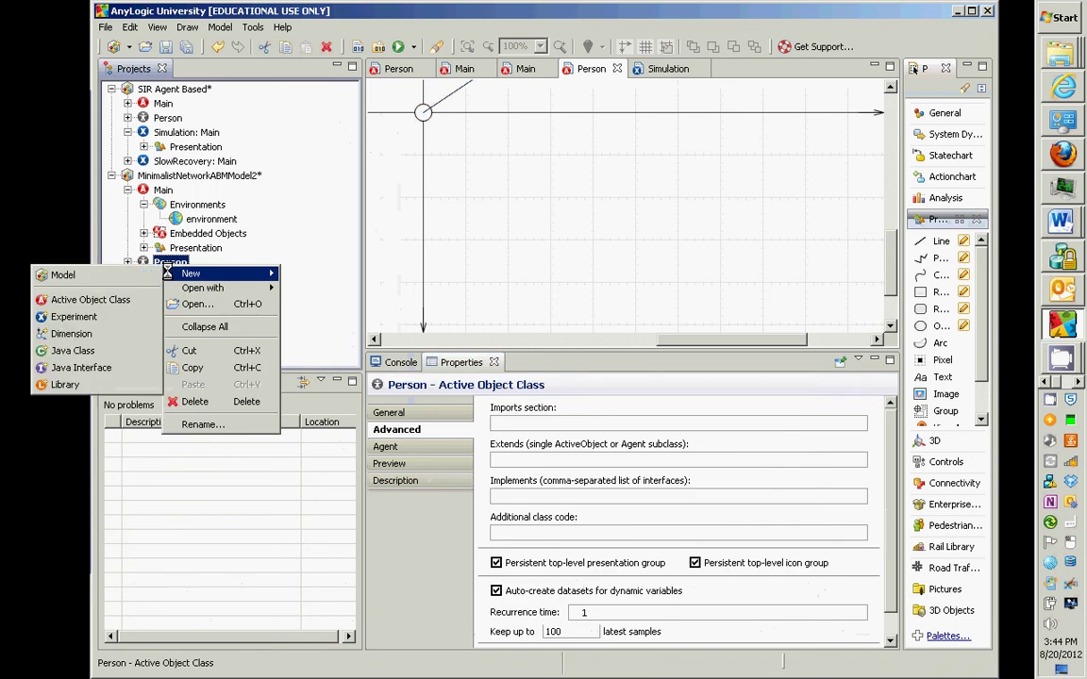
{"action": "mouse_move", "coordinate": [192, 288]}
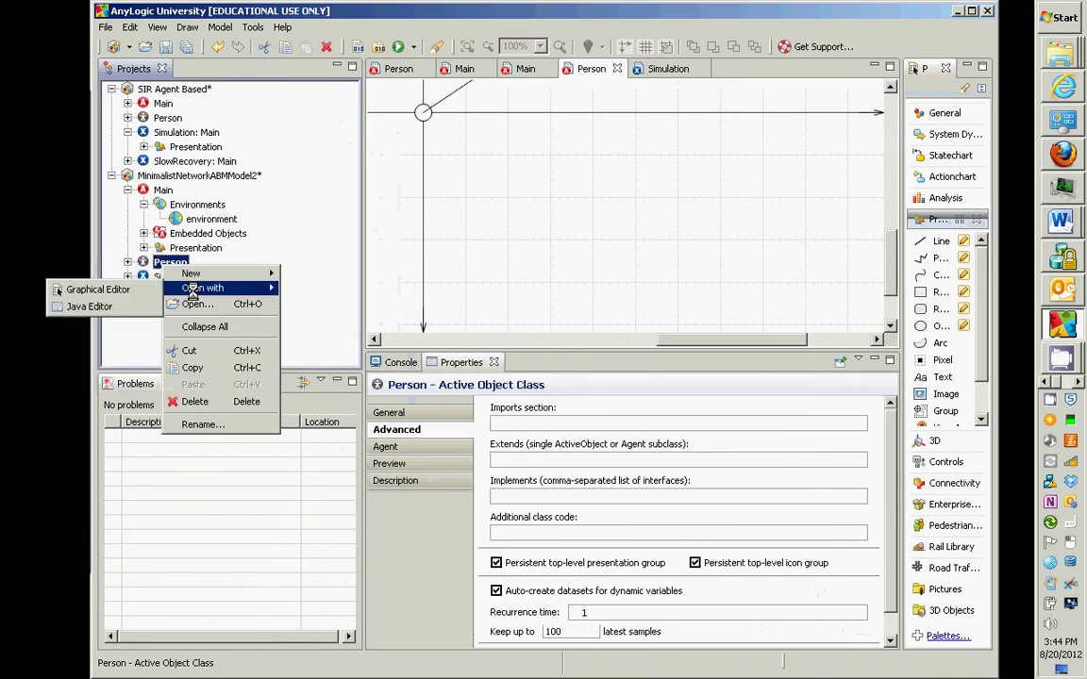
{"action": "left_click", "coordinate": [92, 306]}
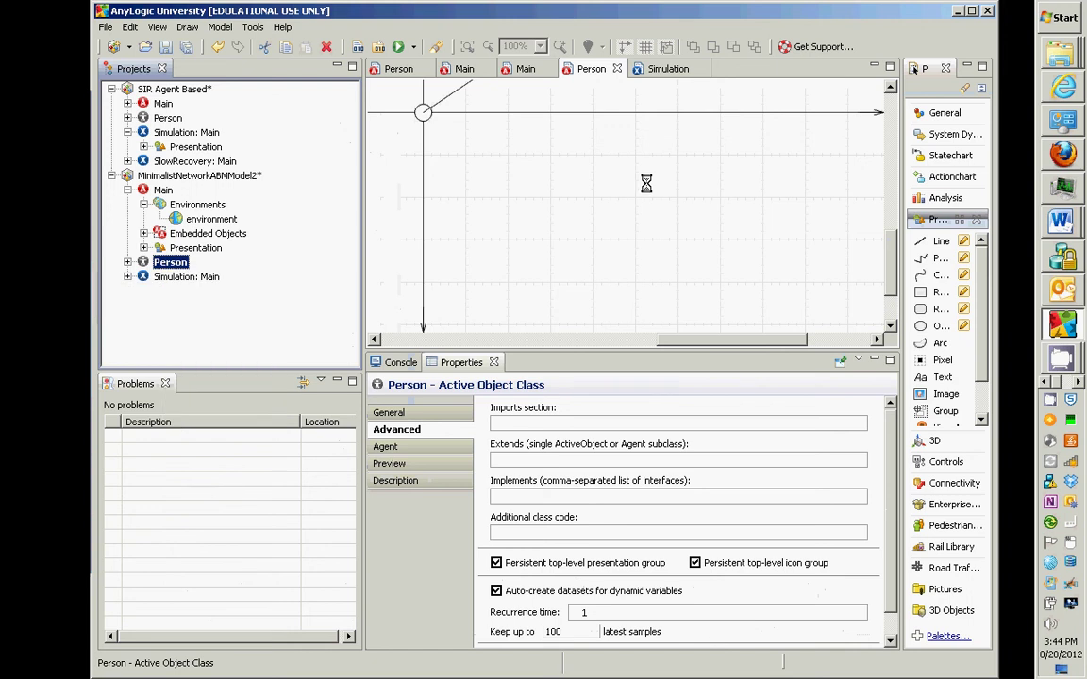
{"action": "scroll", "coordinate": [874, 261], "scroll_direction": "down", "scroll_amount": 10}
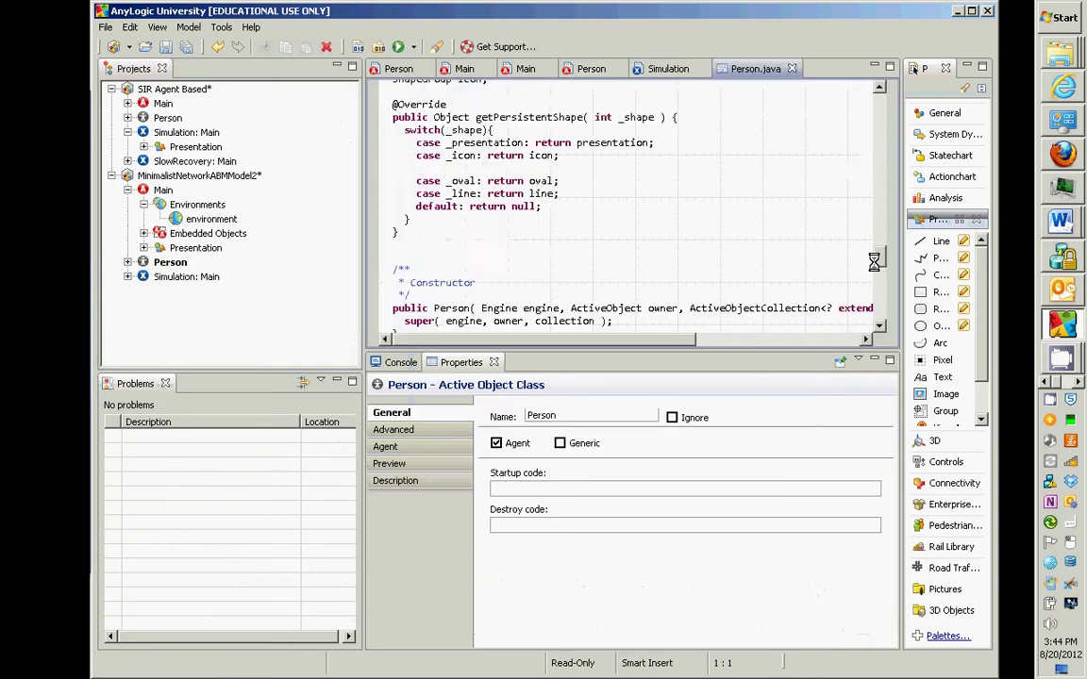
{"action": "scroll", "coordinate": [874, 261], "scroll_direction": "down", "scroll_amount": 20}
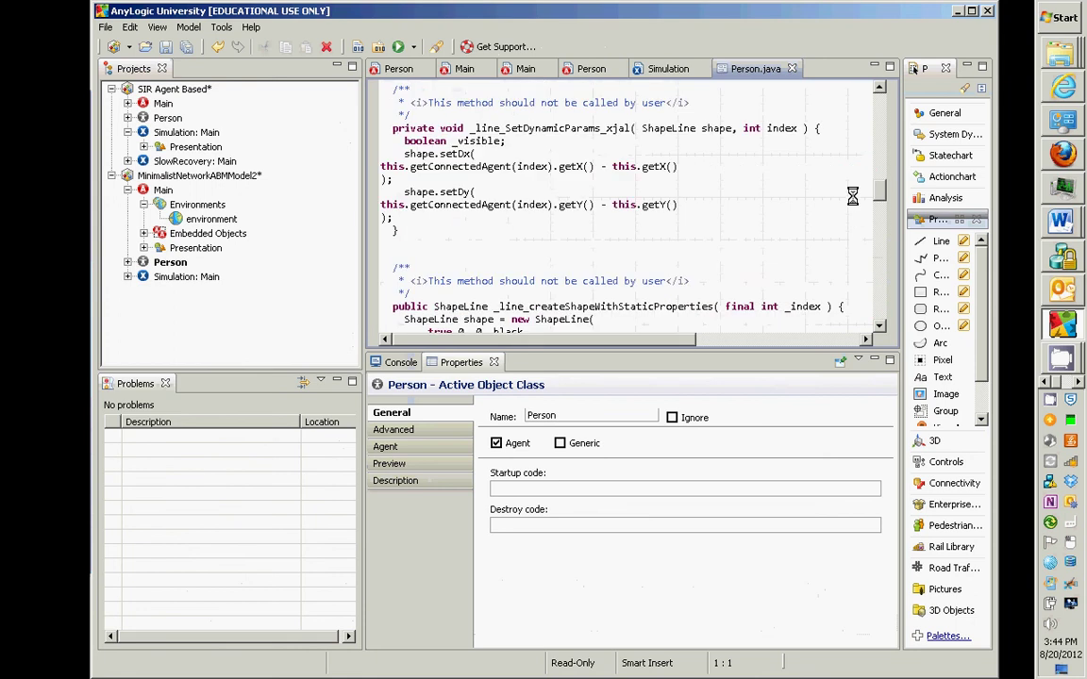
{"action": "scroll", "coordinate": [852, 200], "scroll_direction": "down", "scroll_amount": 3}
{"action": "scroll", "coordinate": [852, 205], "scroll_direction": "up", "scroll_amount": 20}
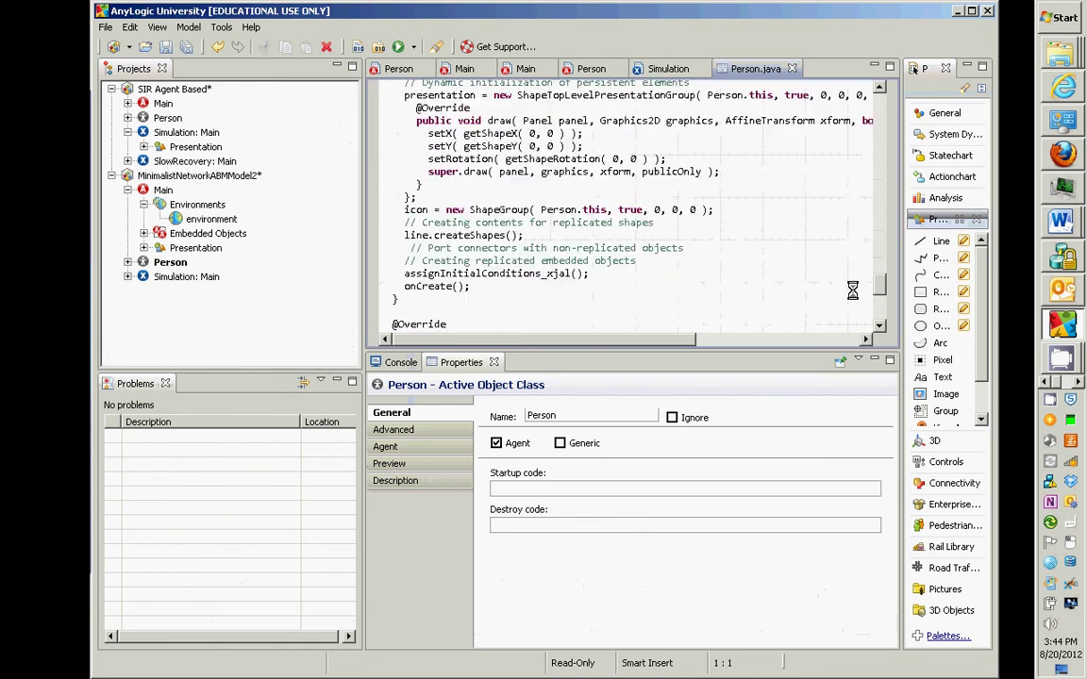
{"action": "scroll", "coordinate": [852, 162], "scroll_direction": "up", "scroll_amount": 10}
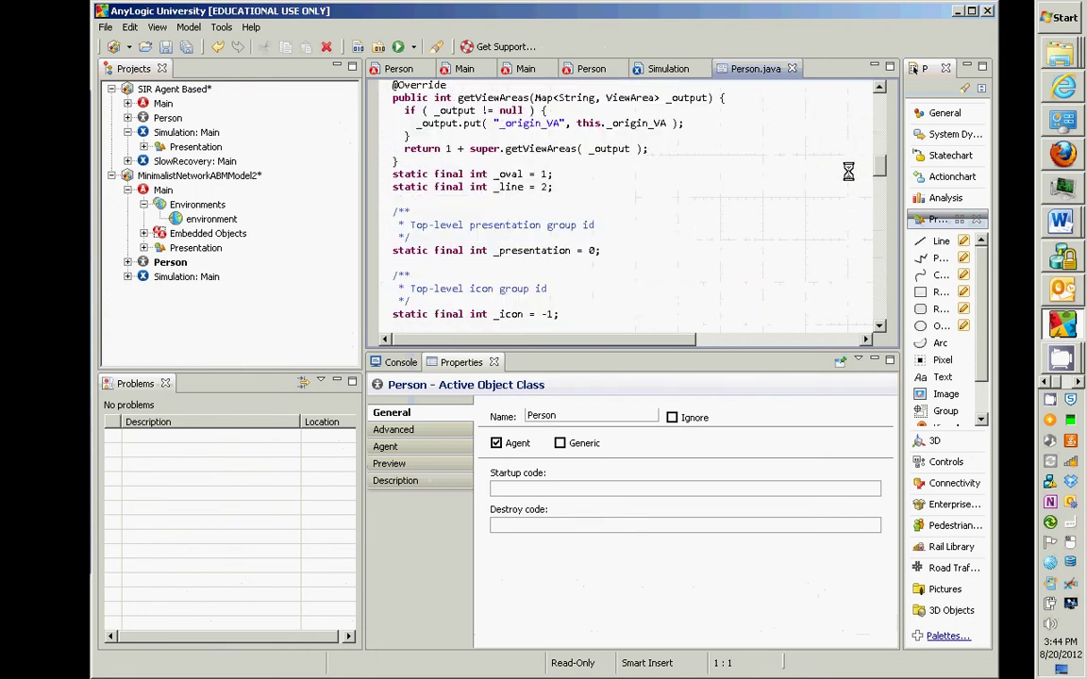
{"action": "scroll", "coordinate": [845, 170], "scroll_direction": "down", "scroll_amount": 20}
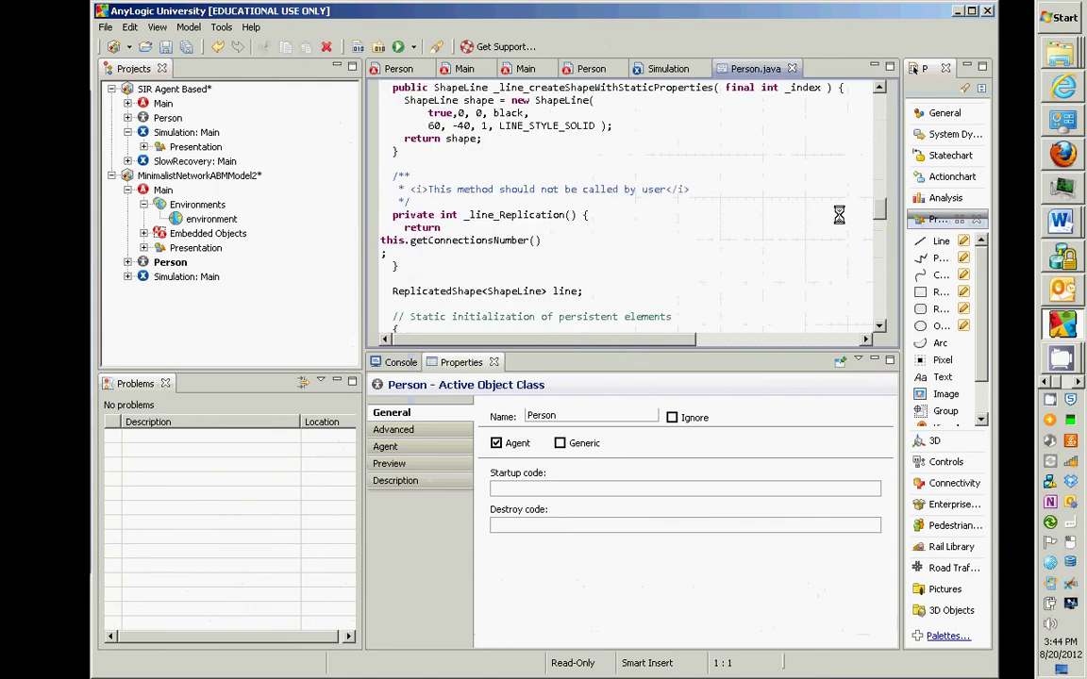
{"action": "scroll", "coordinate": [835, 245], "scroll_direction": "down", "scroll_amount": 10}
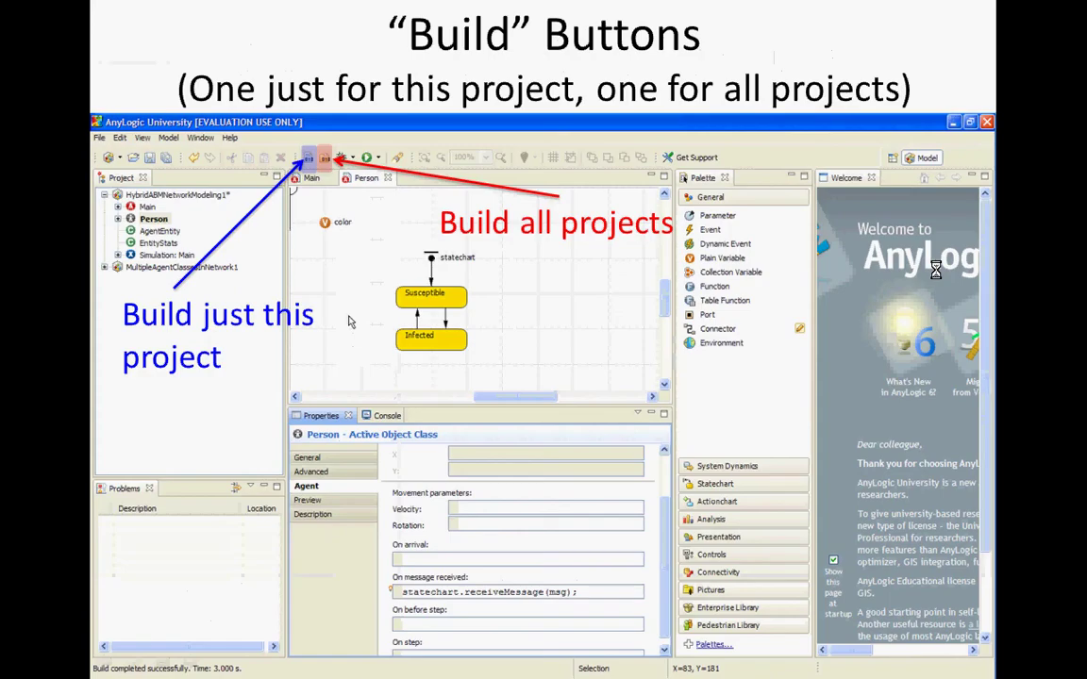
Build the model in AnyLogic, then save the lecture presentation as PowerPoint closes.
{"action": "key", "text": "alt+Tab"}
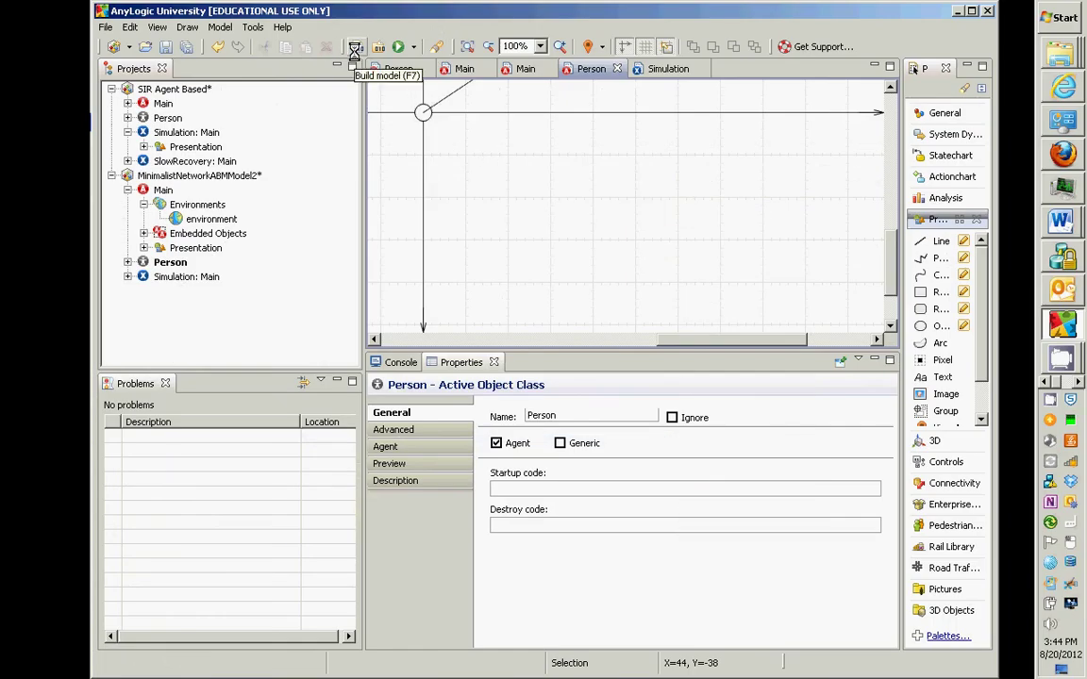
{"action": "left_click", "coordinate": [354, 47]}
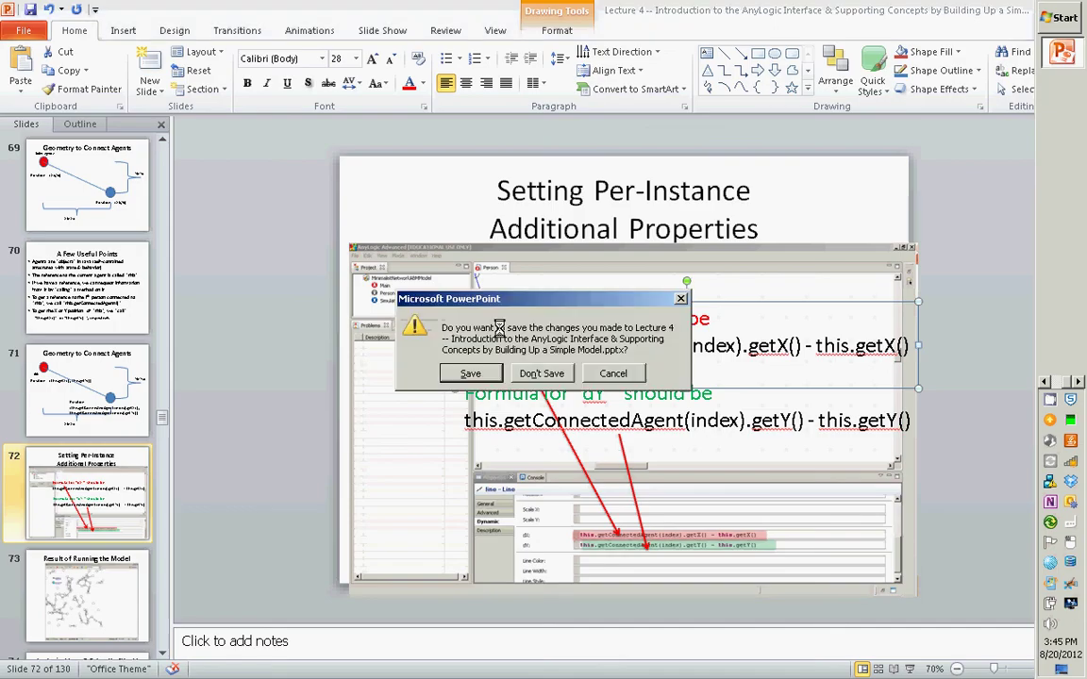
{"action": "left_click", "coordinate": [492, 376]}
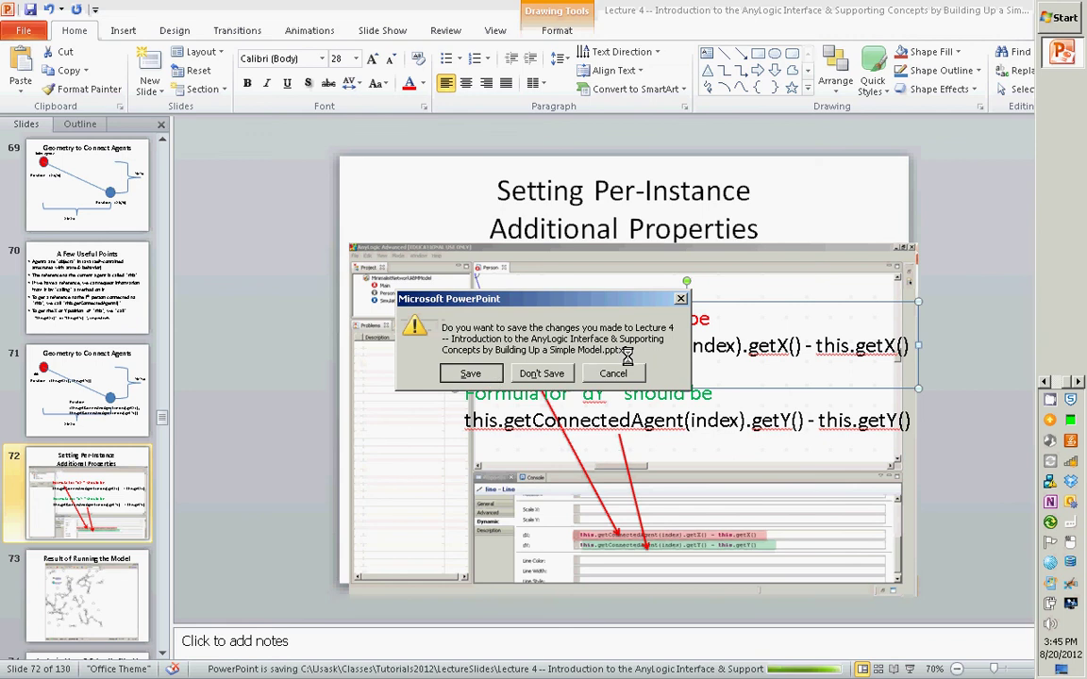
{"action": "key", "text": "alt+Tab"}
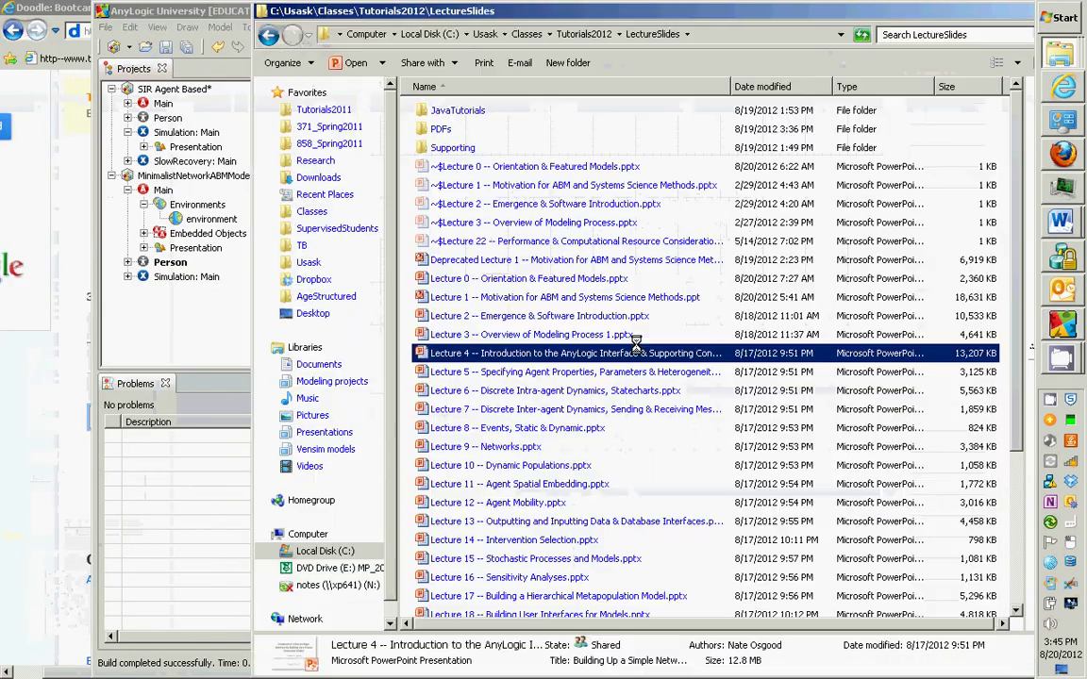
Open 'Lecture 5 -- Specifying Agent Properties, Parameters & Heterogeneity.pptx' from the LectureSlides folder.
{"action": "key", "text": "Down"}
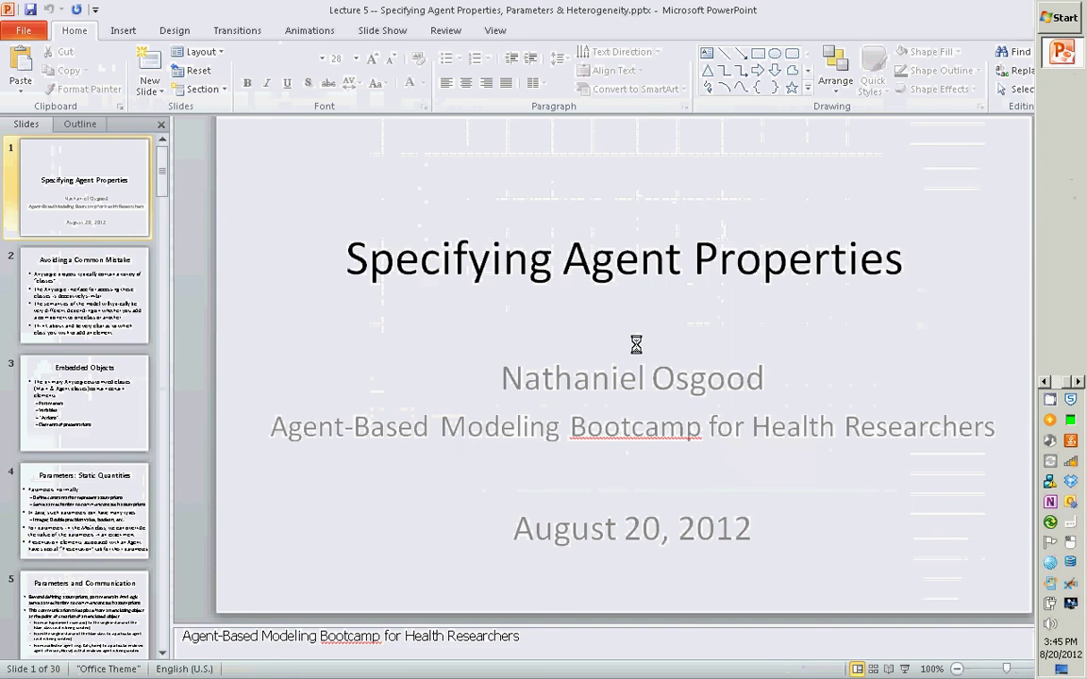
Start the Lecture 5 slide show full-screen from its title slide.
{"action": "left_click", "coordinate": [907, 668]}
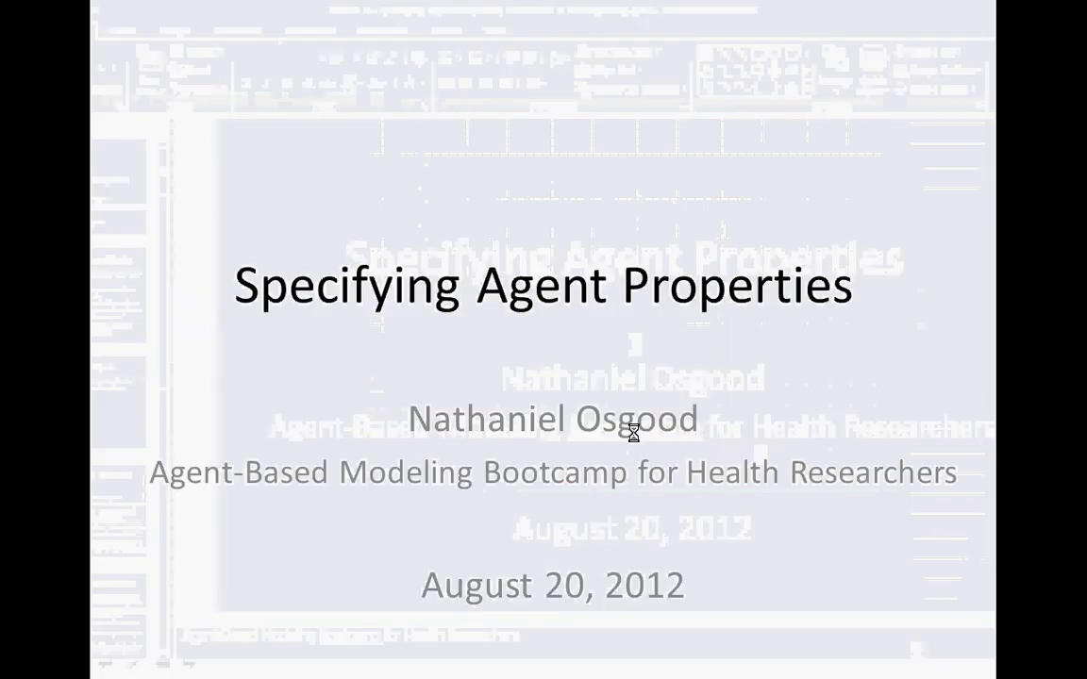